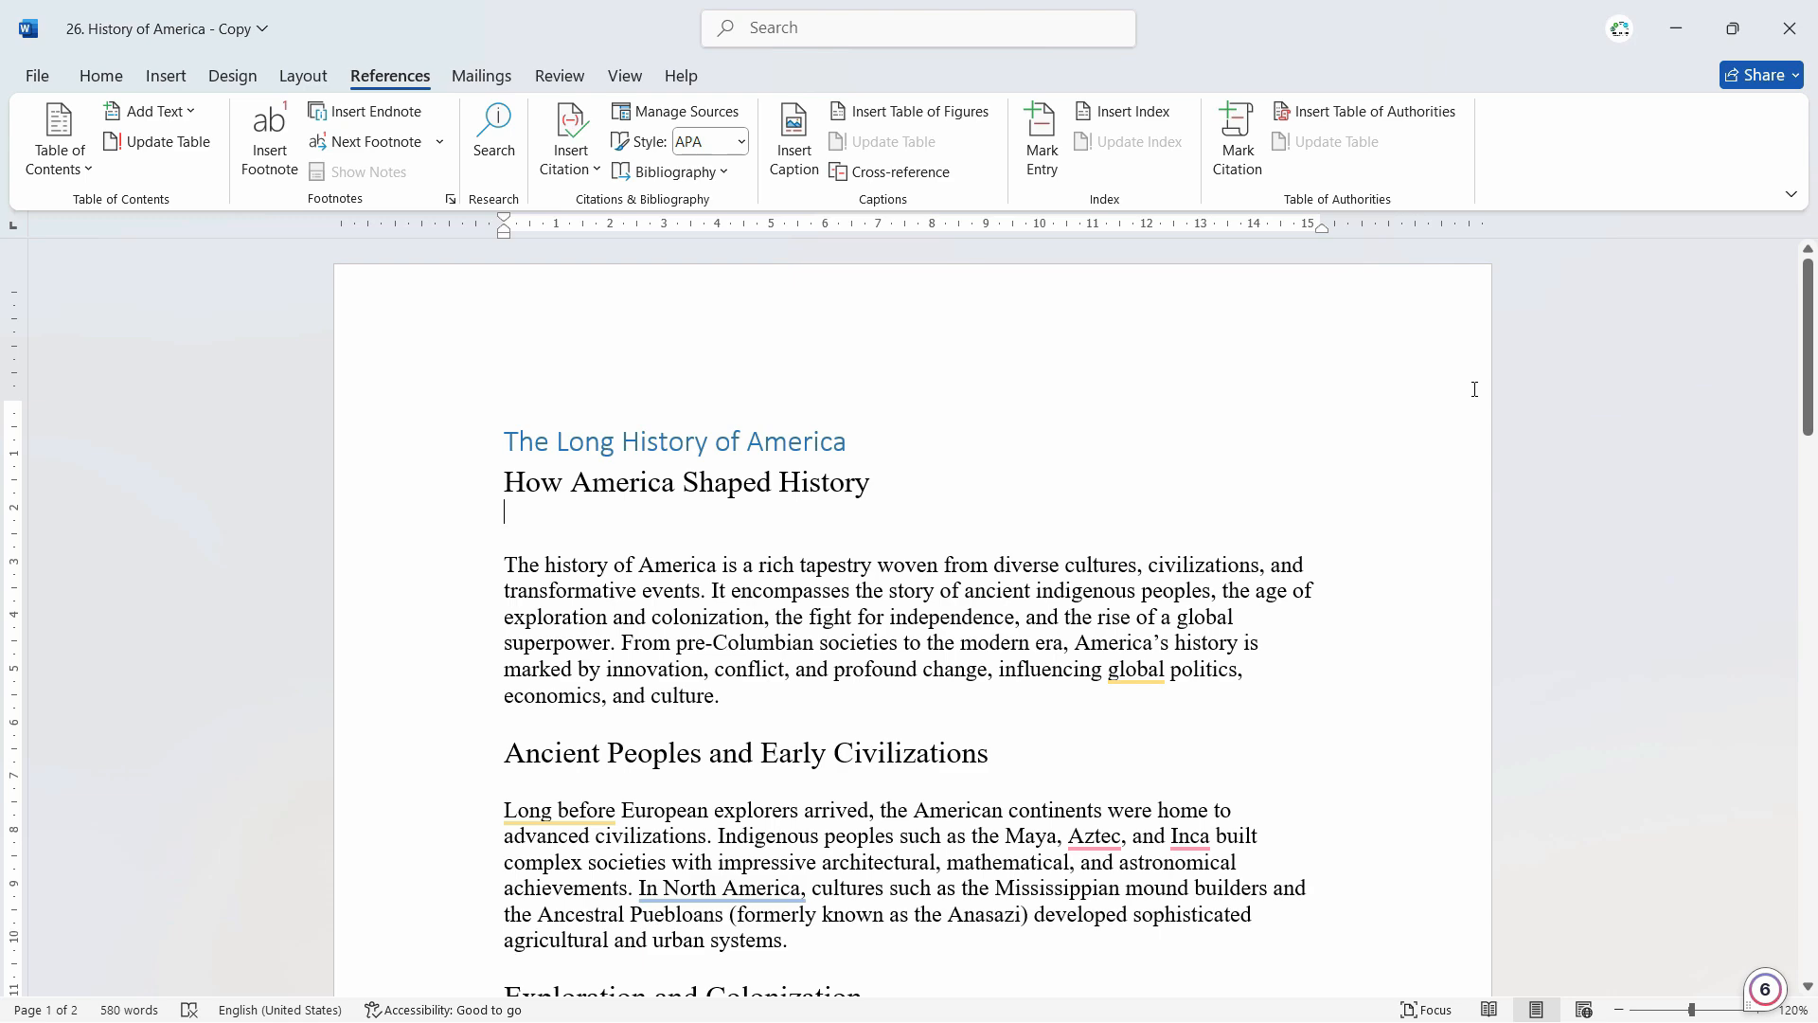
# - Look through the document's title, subtitle, section headings and paragraphs to see how the text is structured
pyautogui.moveTo(1812, 342)
pyautogui.mouseDown()
pyautogui.moveTo(1811, 379)
pyautogui.moveTo(1809, 333)
pyautogui.mouseUp()
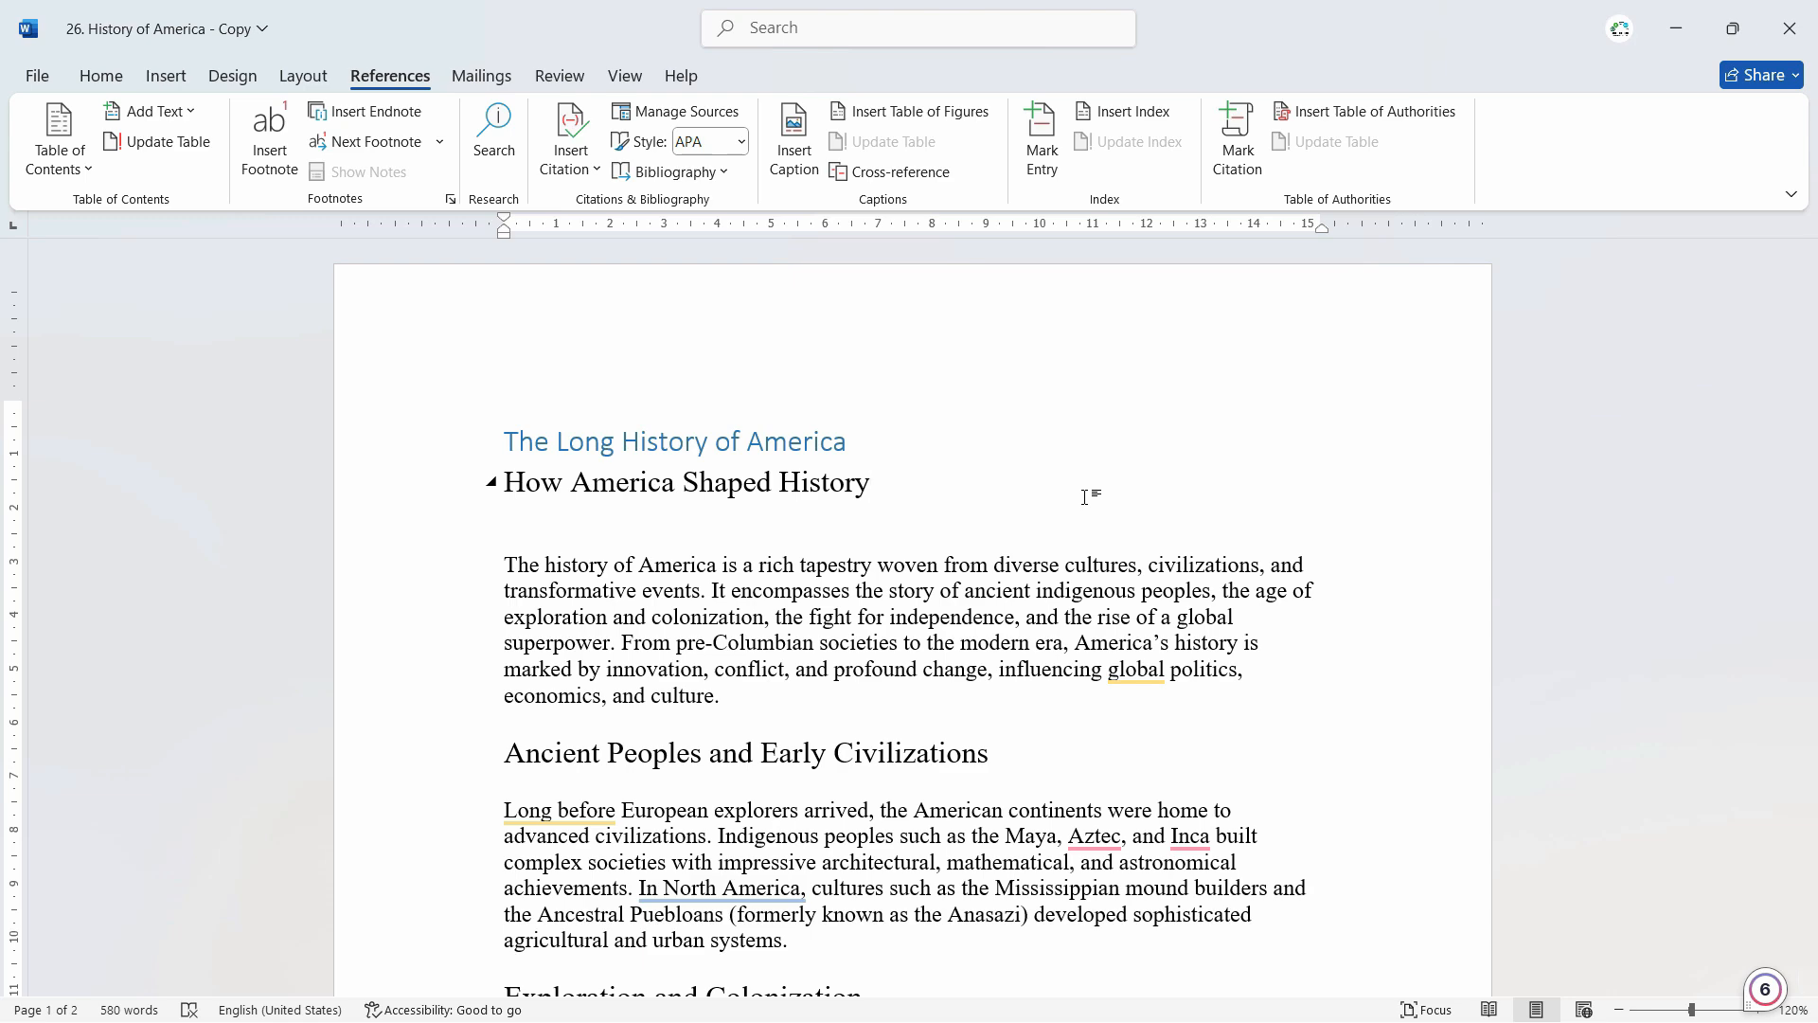
pyautogui.scroll(-2, 1127, 587)
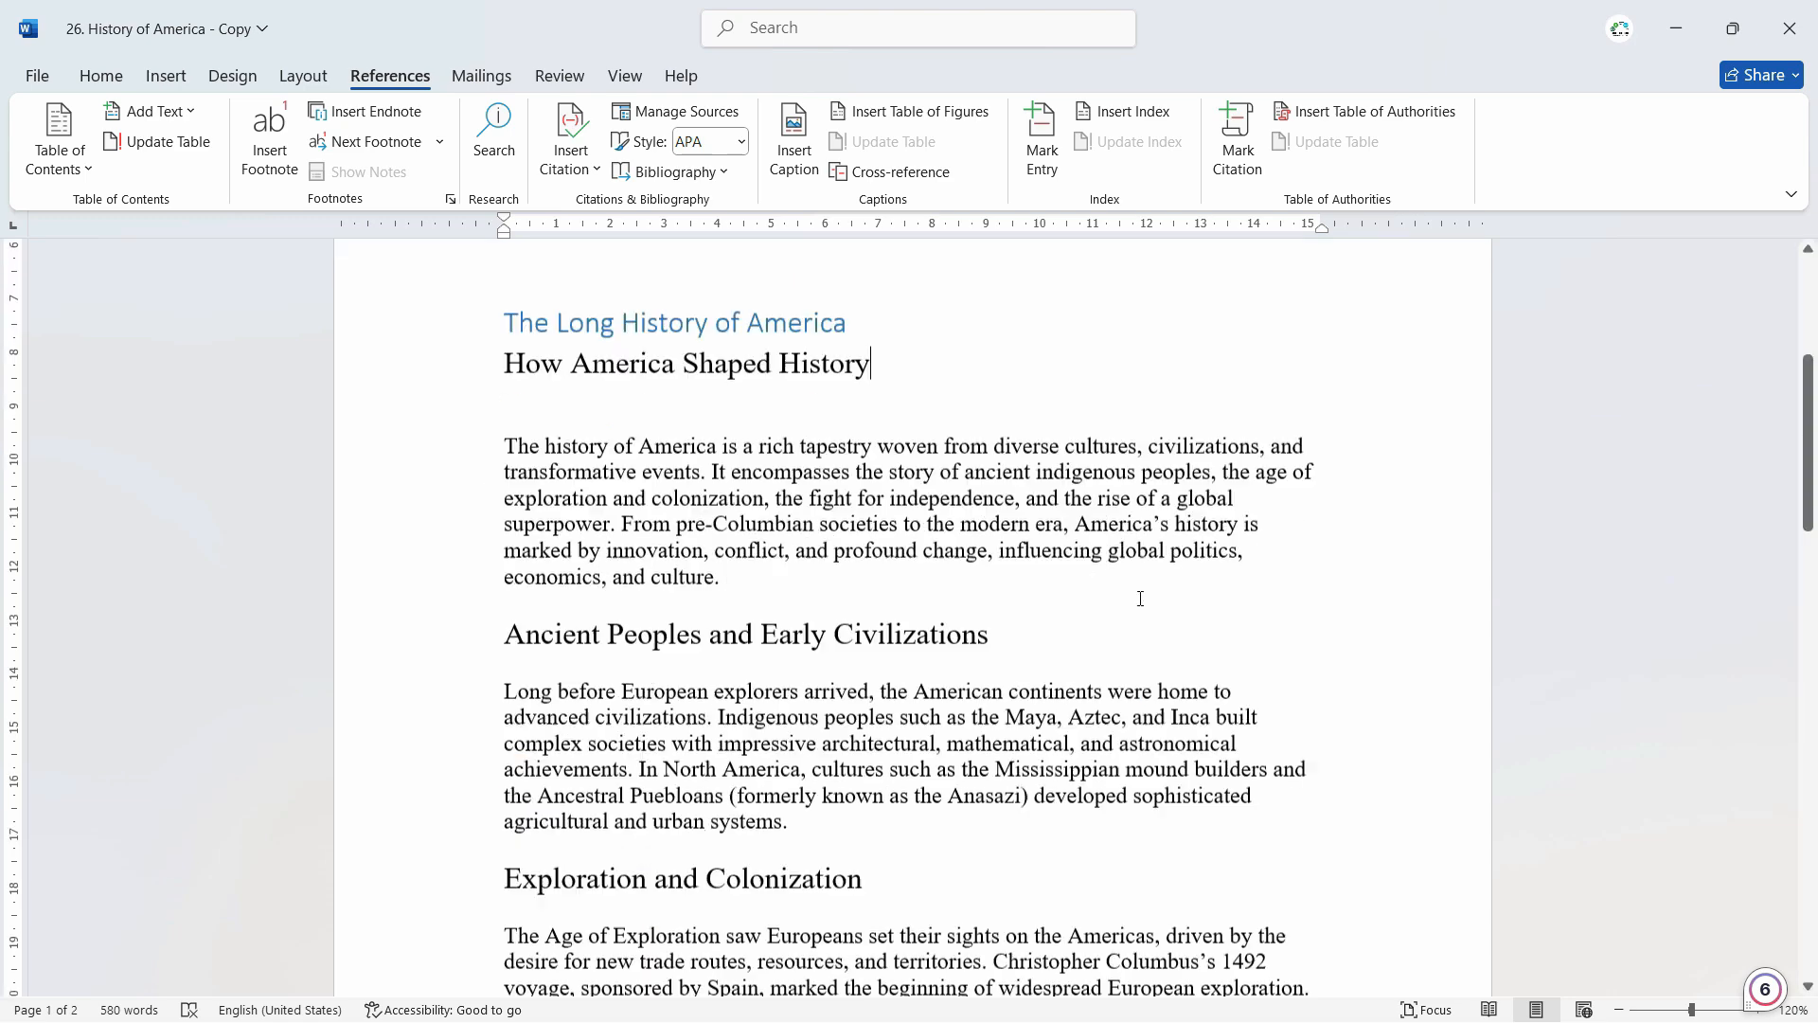
pyautogui.scroll(2, 1156, 592)
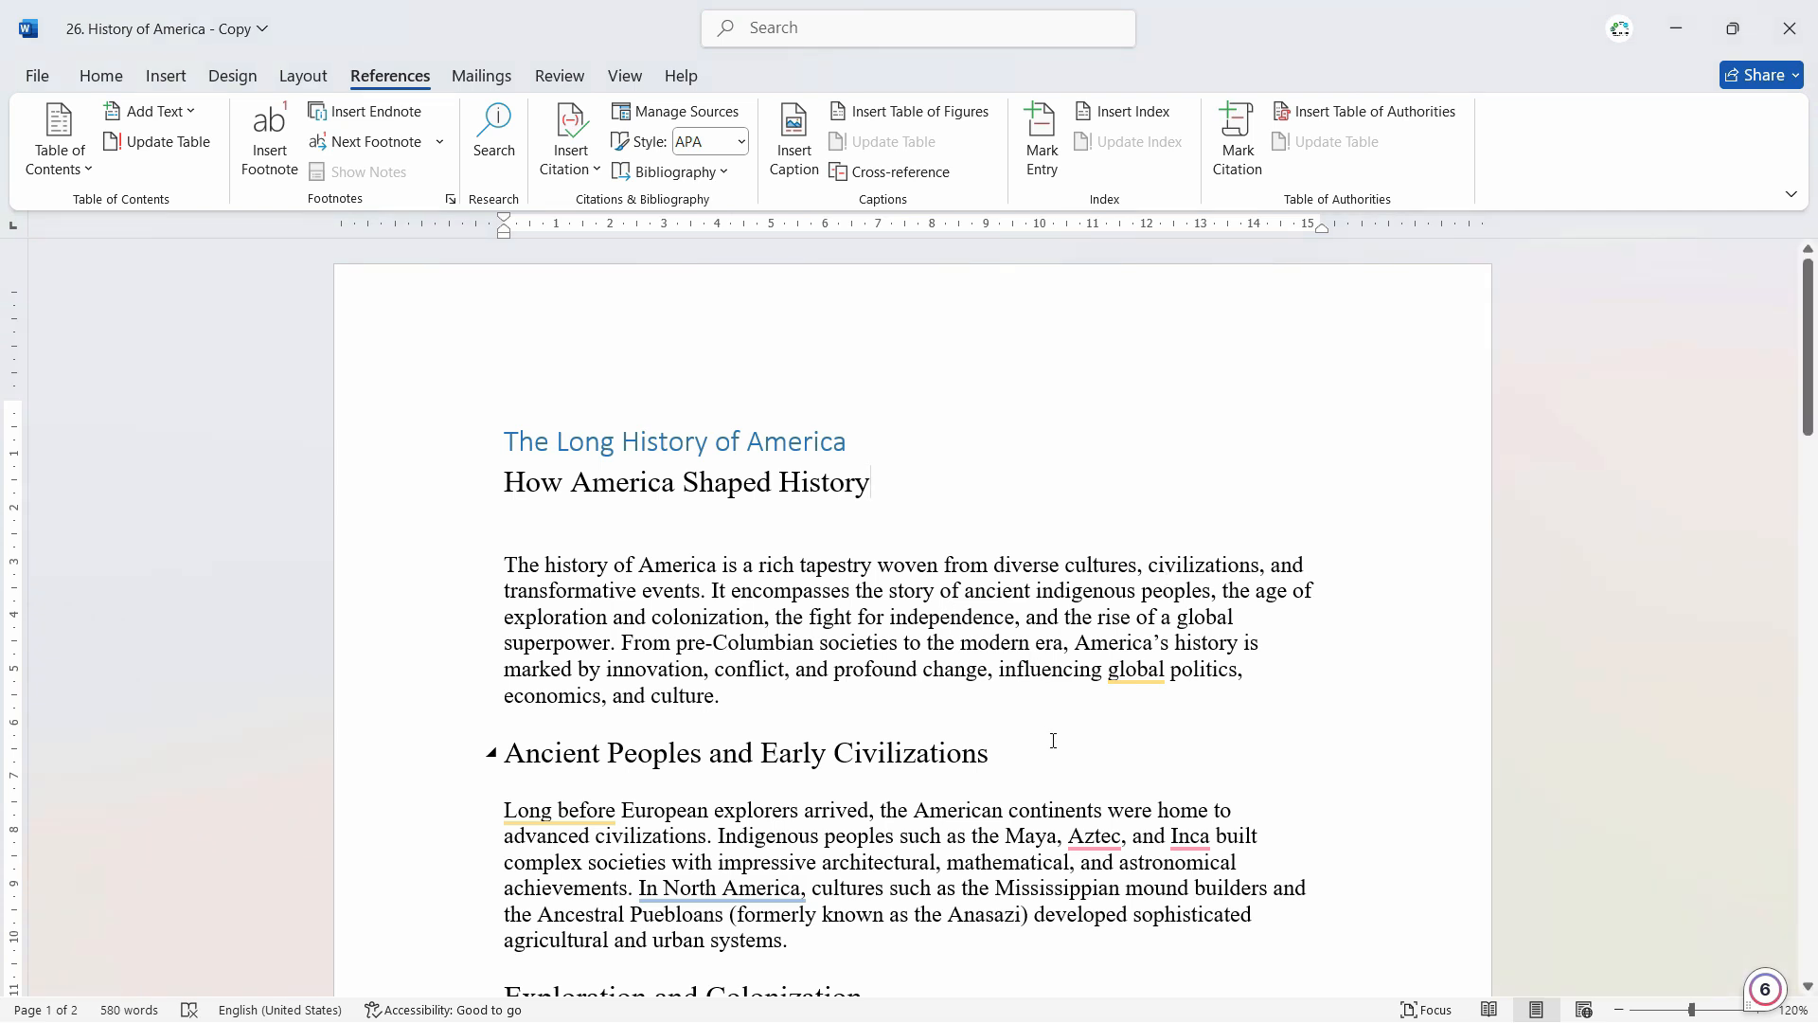
pyautogui.tripleClick(744, 482)
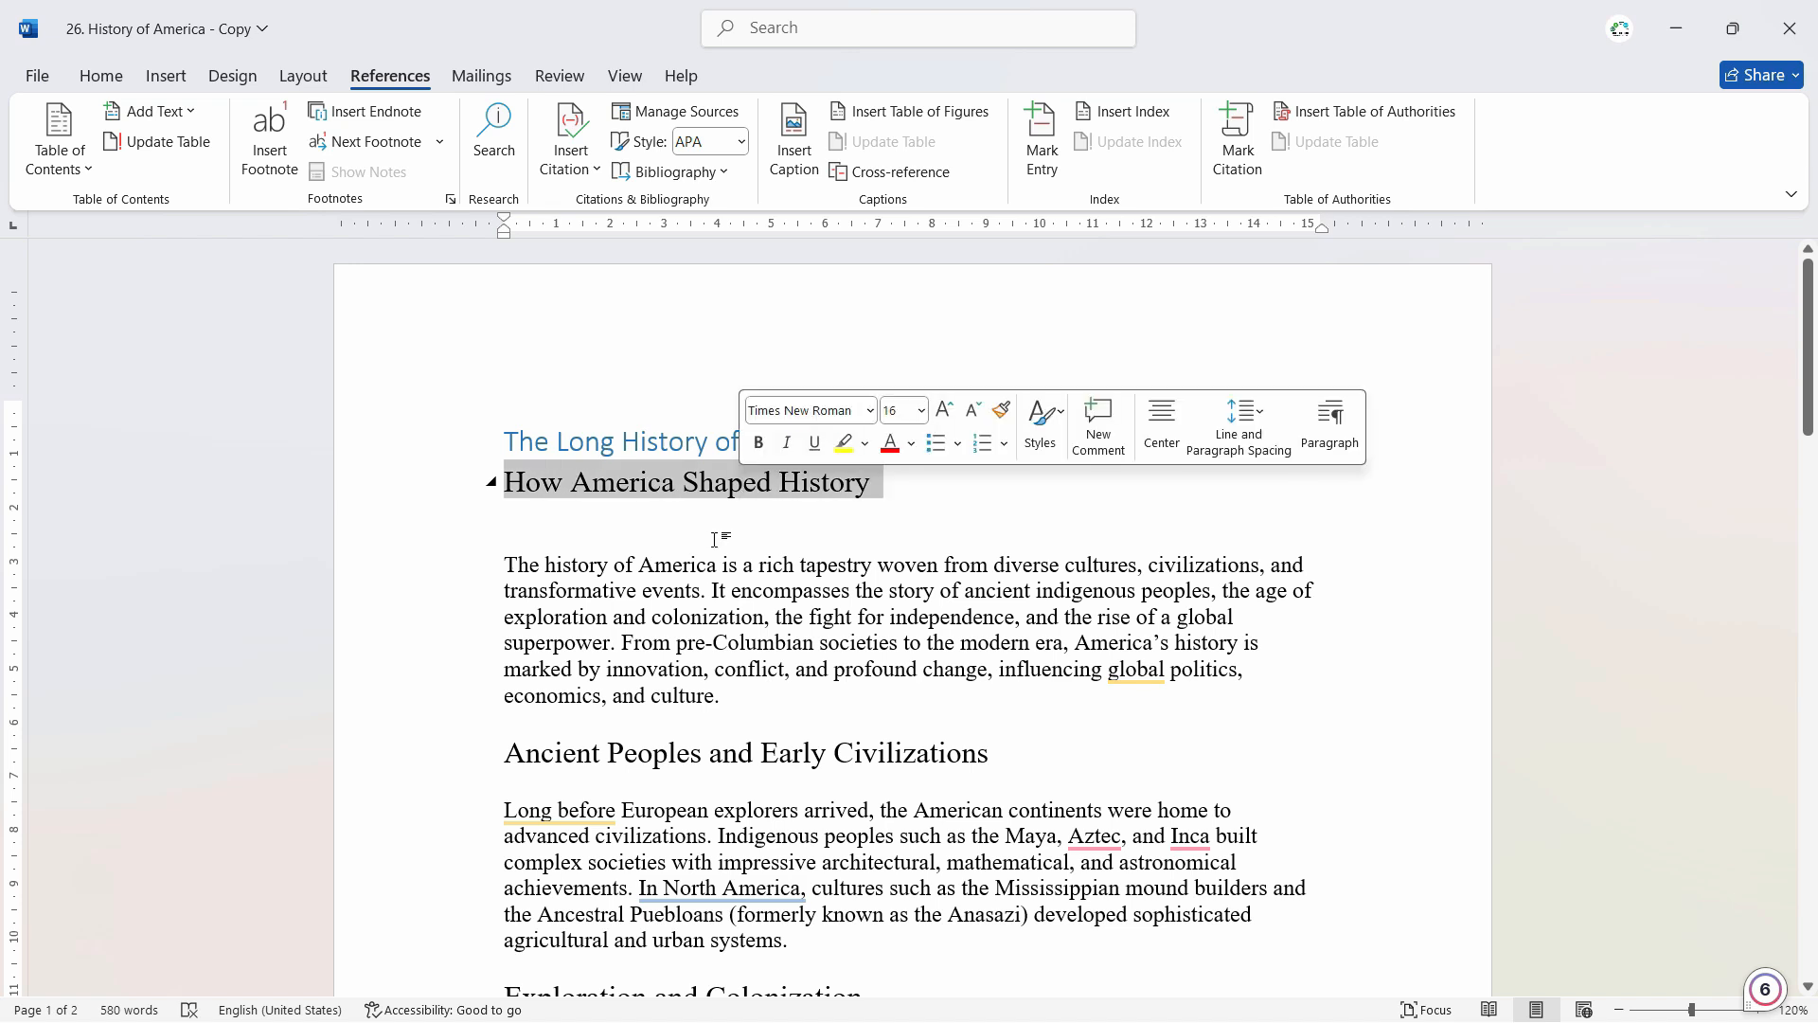
pyautogui.click(1030, 688)
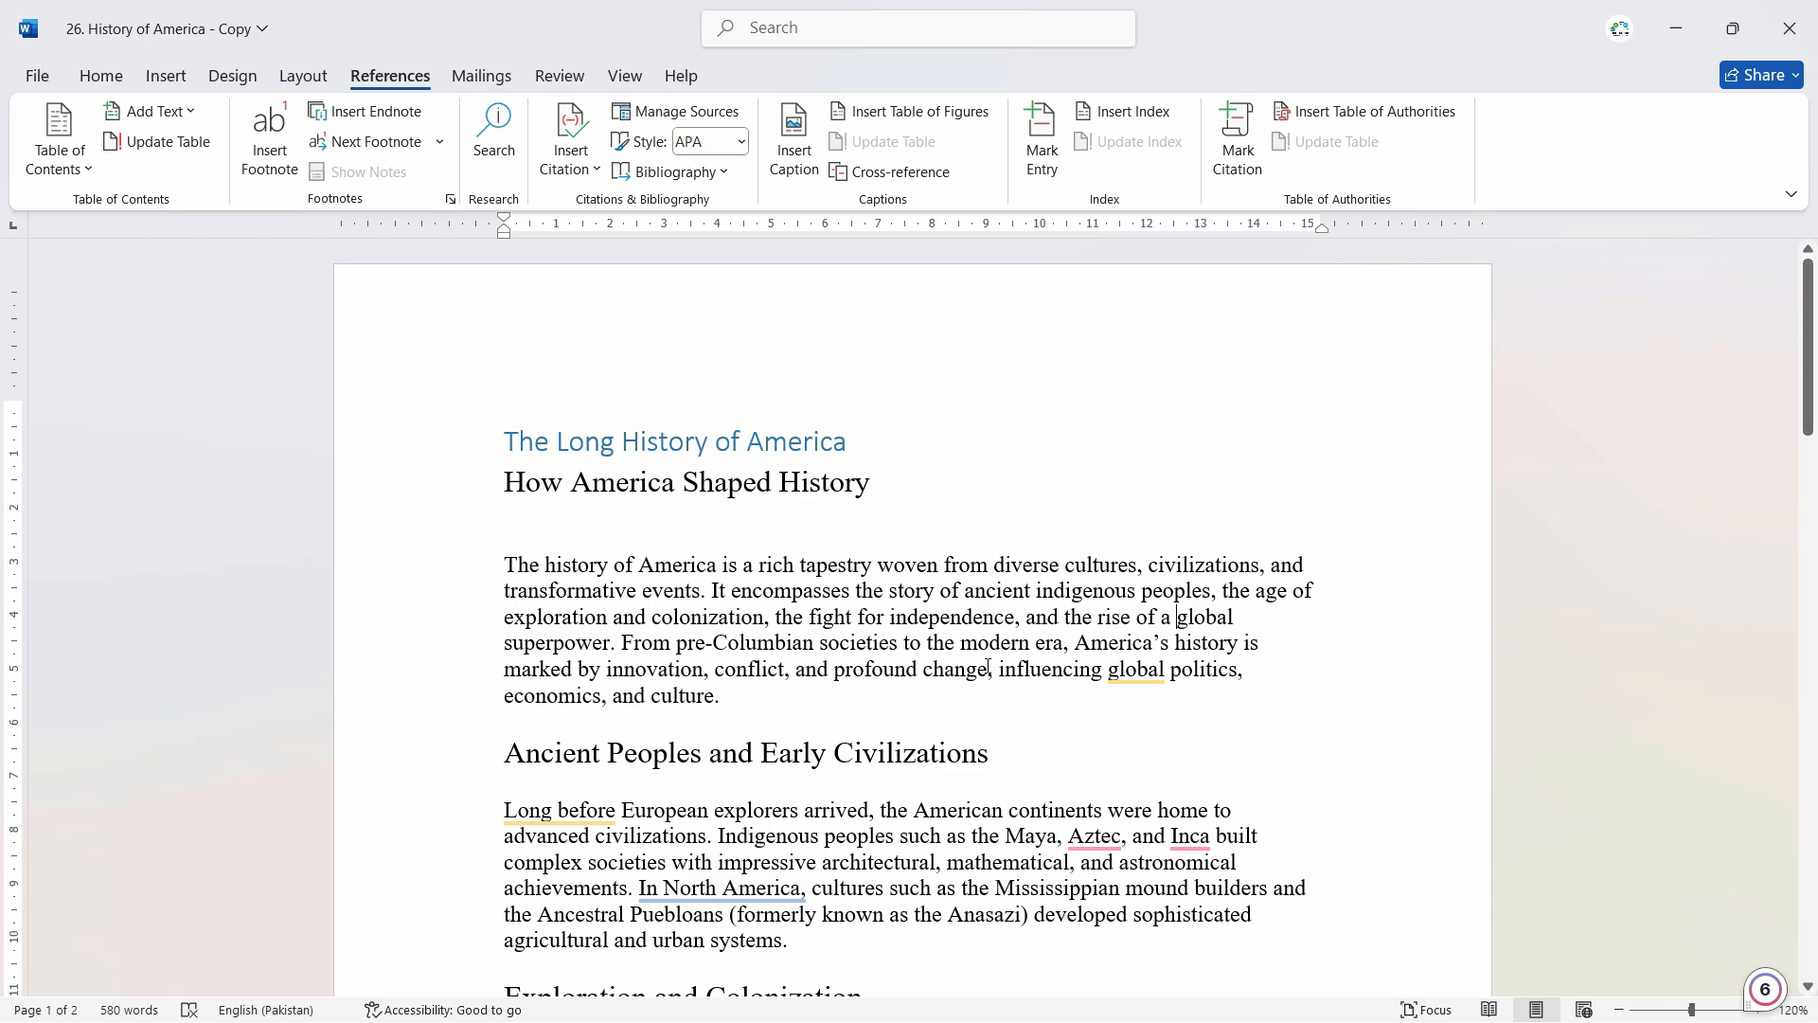
pyautogui.scroll(-2, 1046, 673)
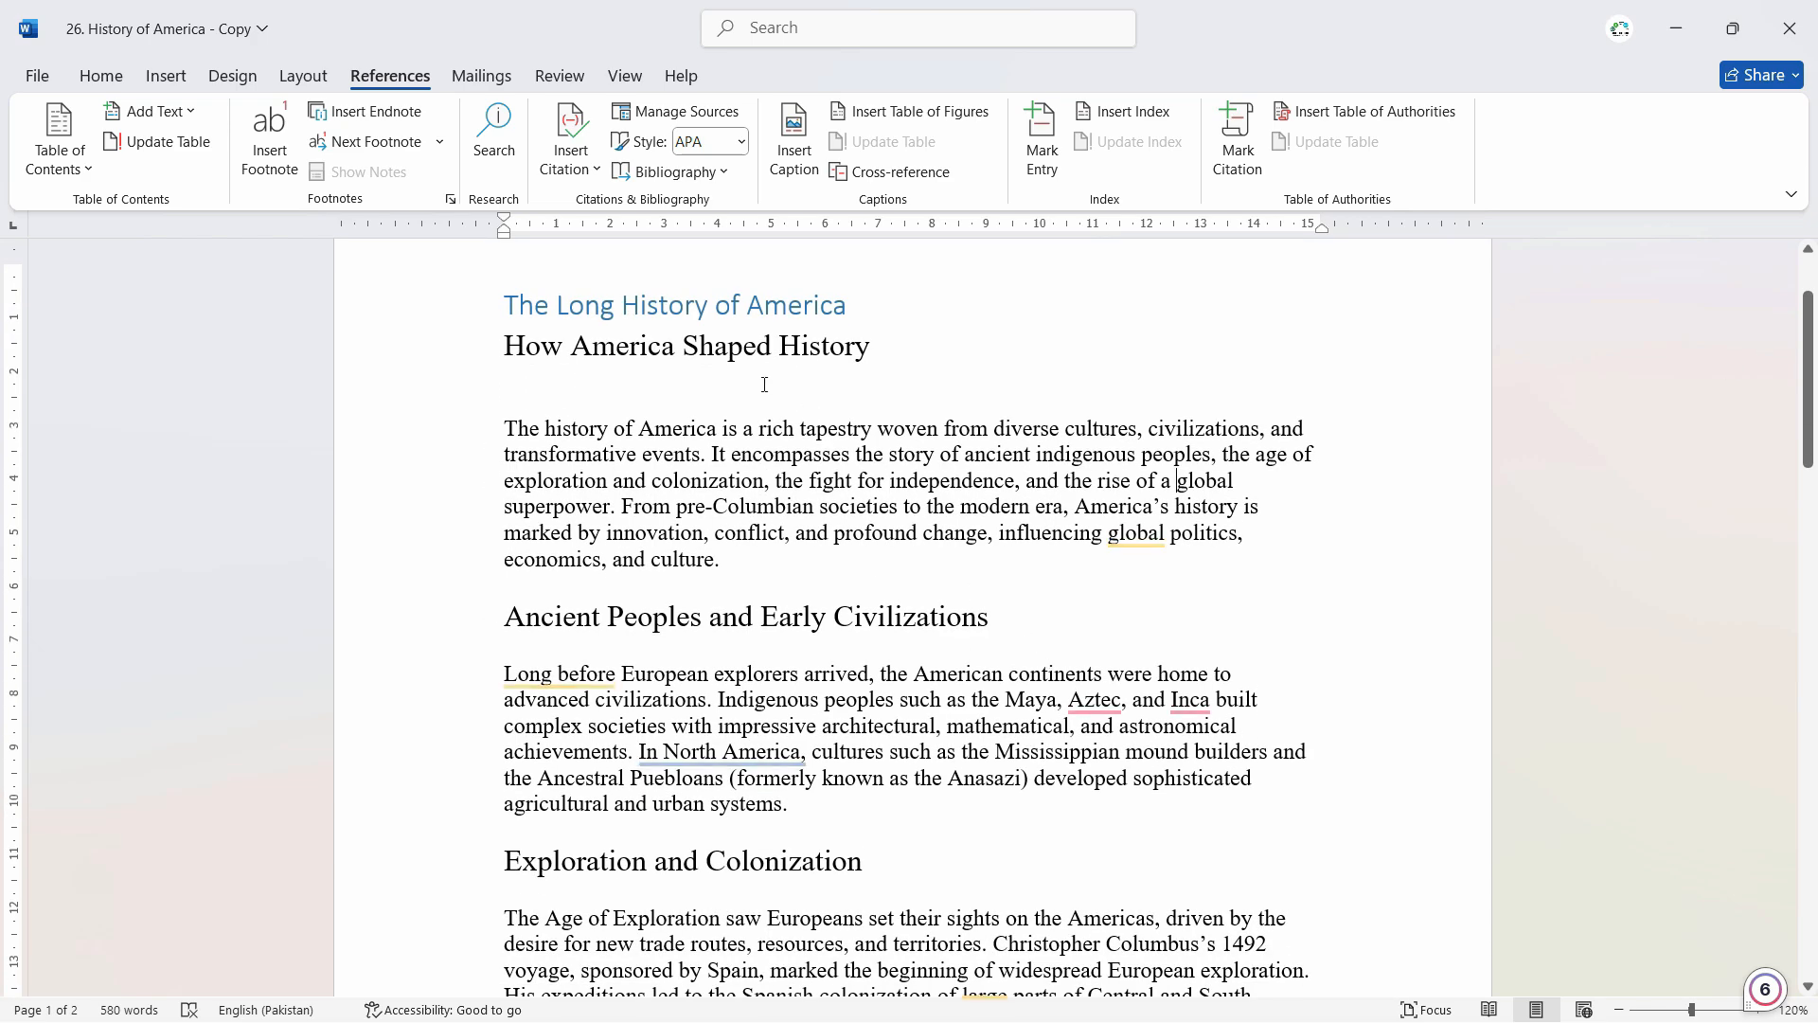
pyautogui.moveTo(1807, 328)
pyautogui.mouseDown()
pyautogui.moveTo(1813, 303)
pyautogui.moveTo(1813, 855)
pyautogui.moveTo(1814, 260)
pyautogui.moveTo(1813, 314)
pyautogui.mouseUp()
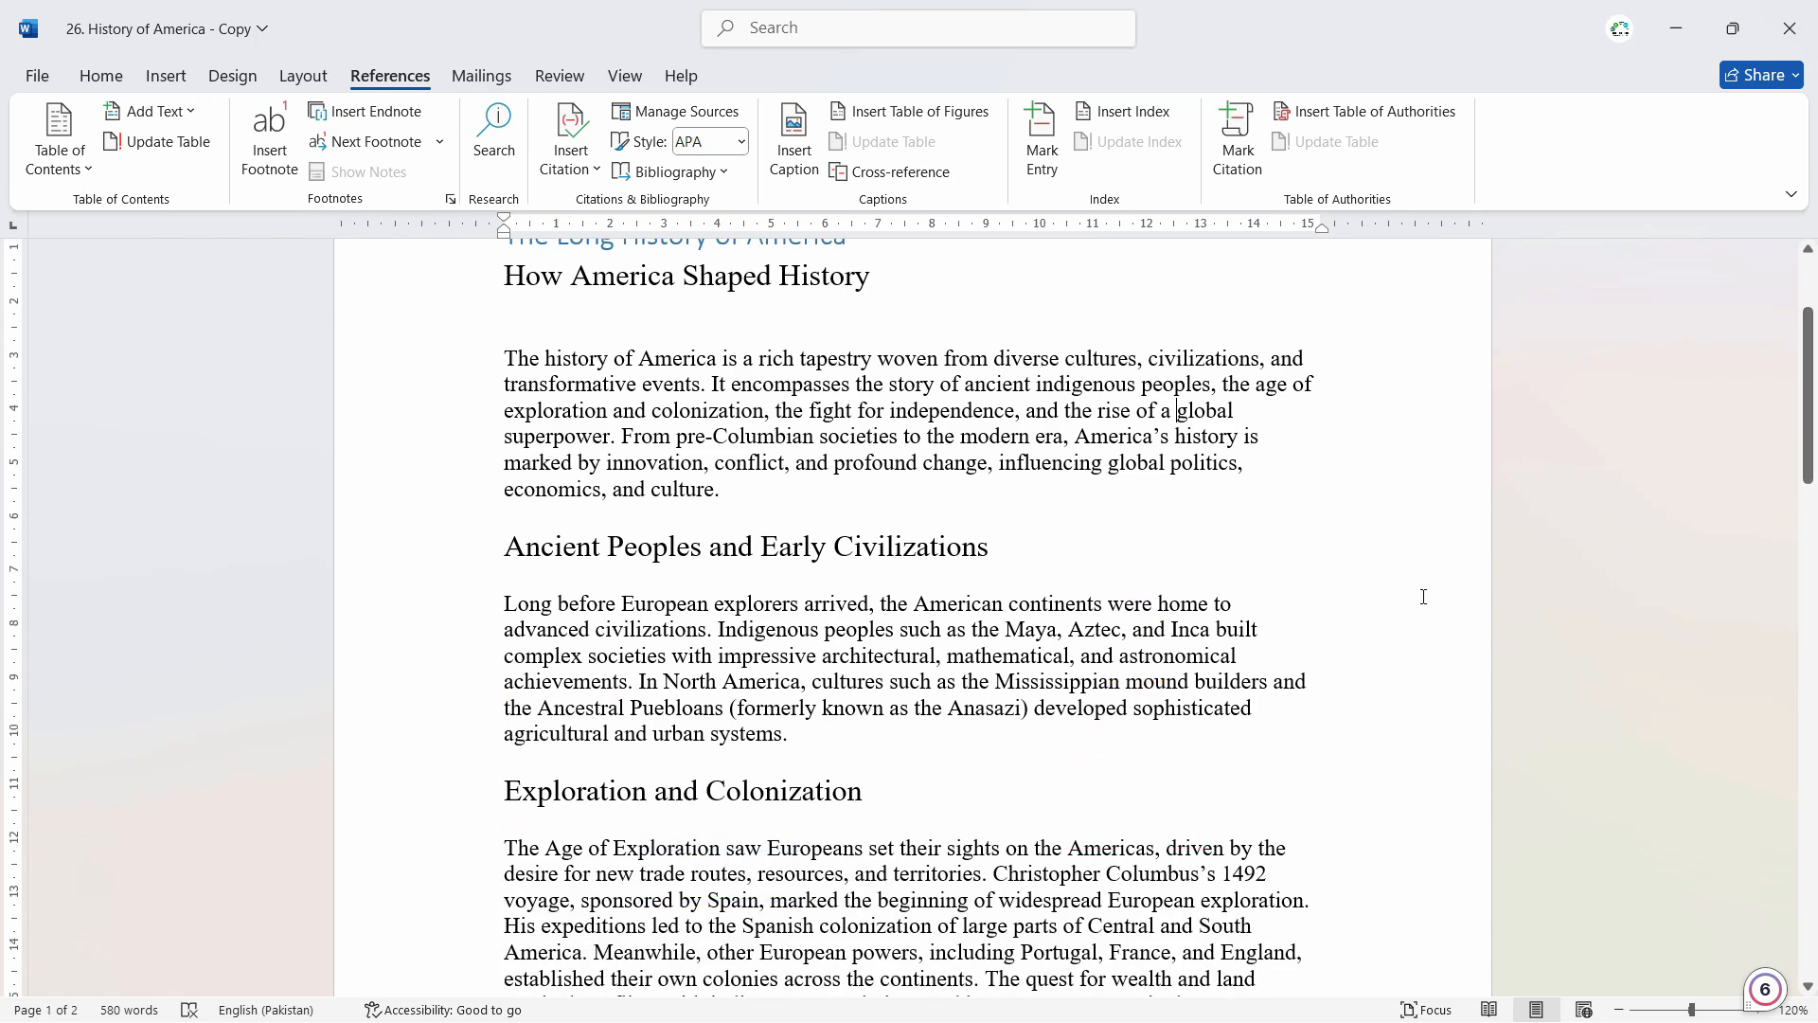
pyautogui.click(893, 750)
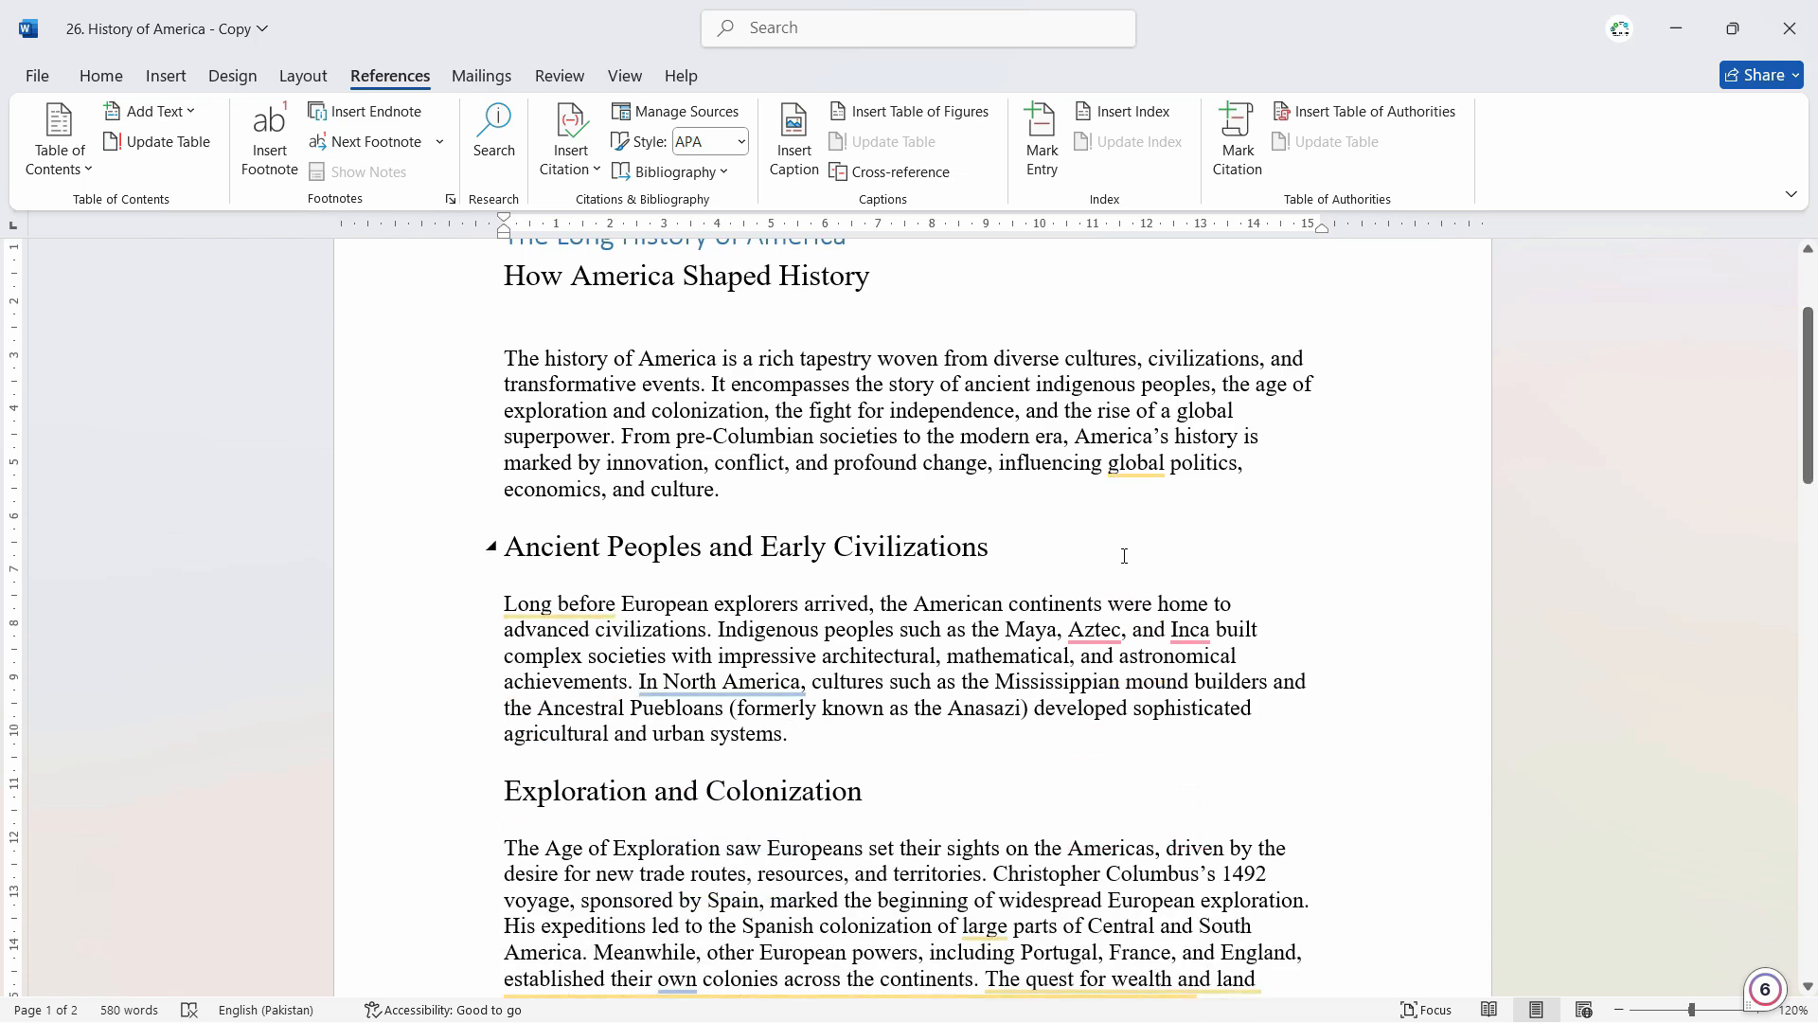
pyautogui.scroll(3, 810, 349)
pyautogui.scroll(-4, 856, 414)
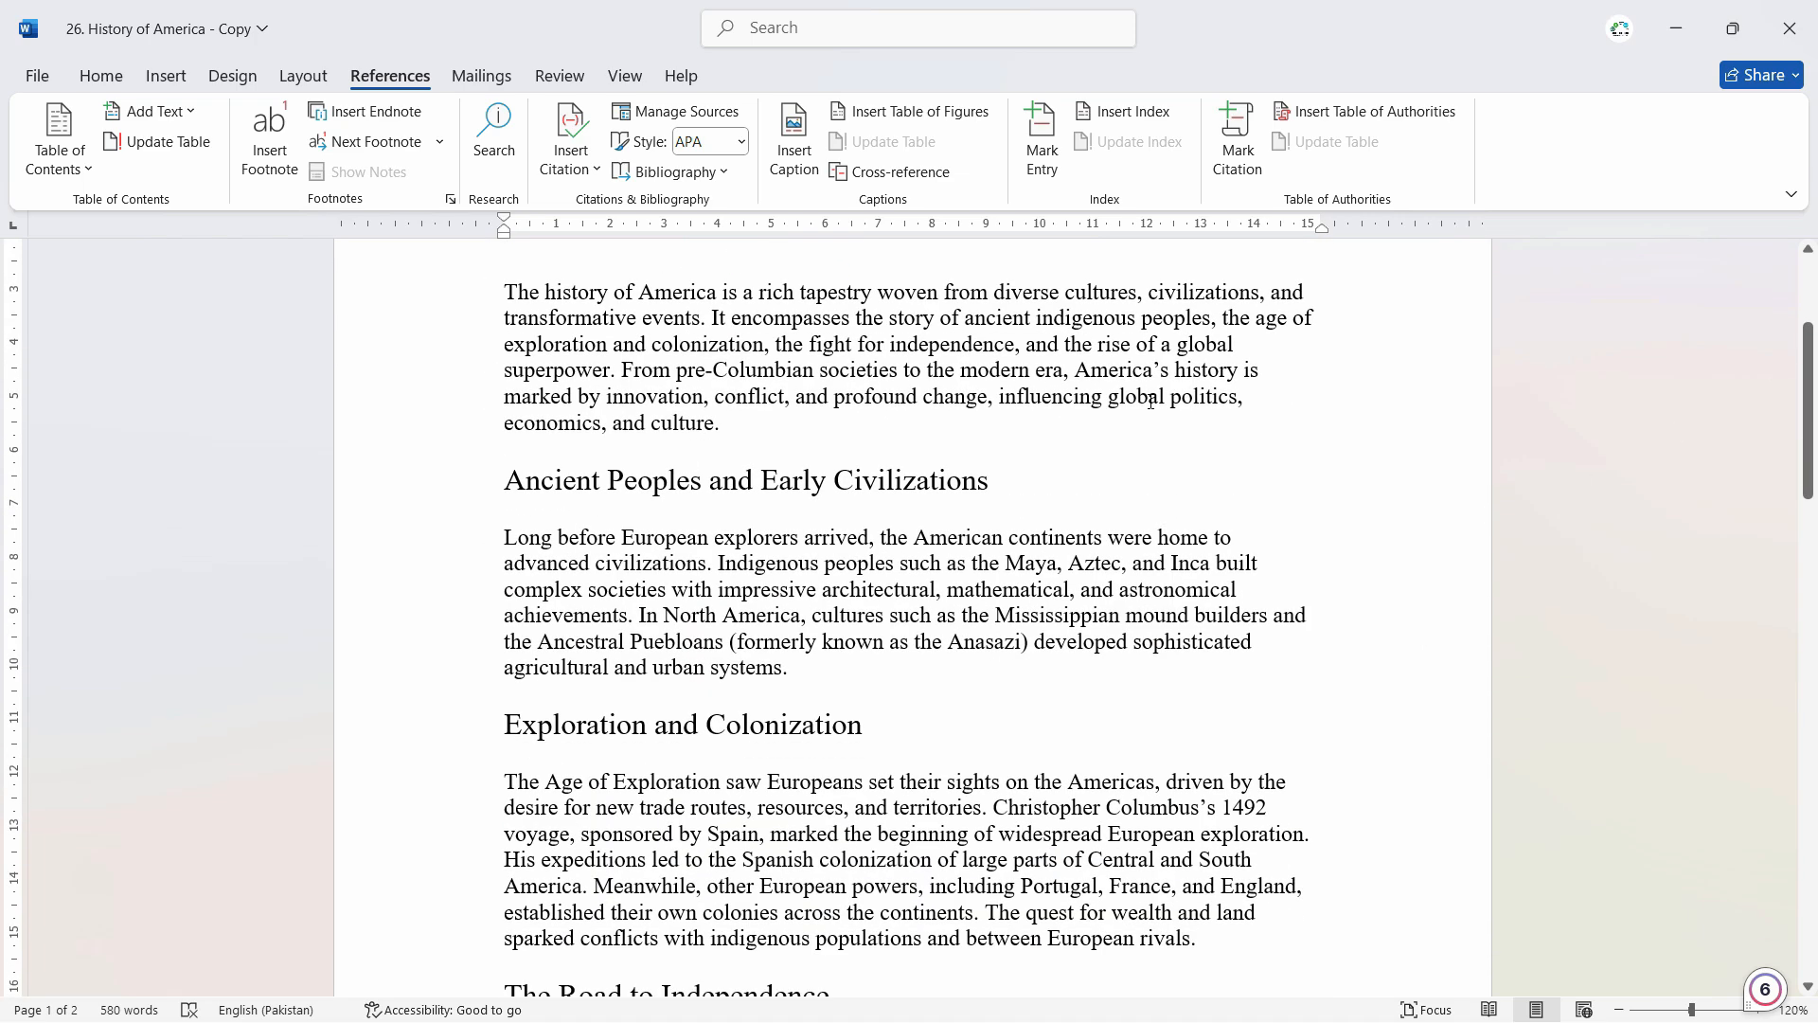
pyautogui.scroll(-6, 1151, 402)
pyautogui.scroll(3, 1117, 445)
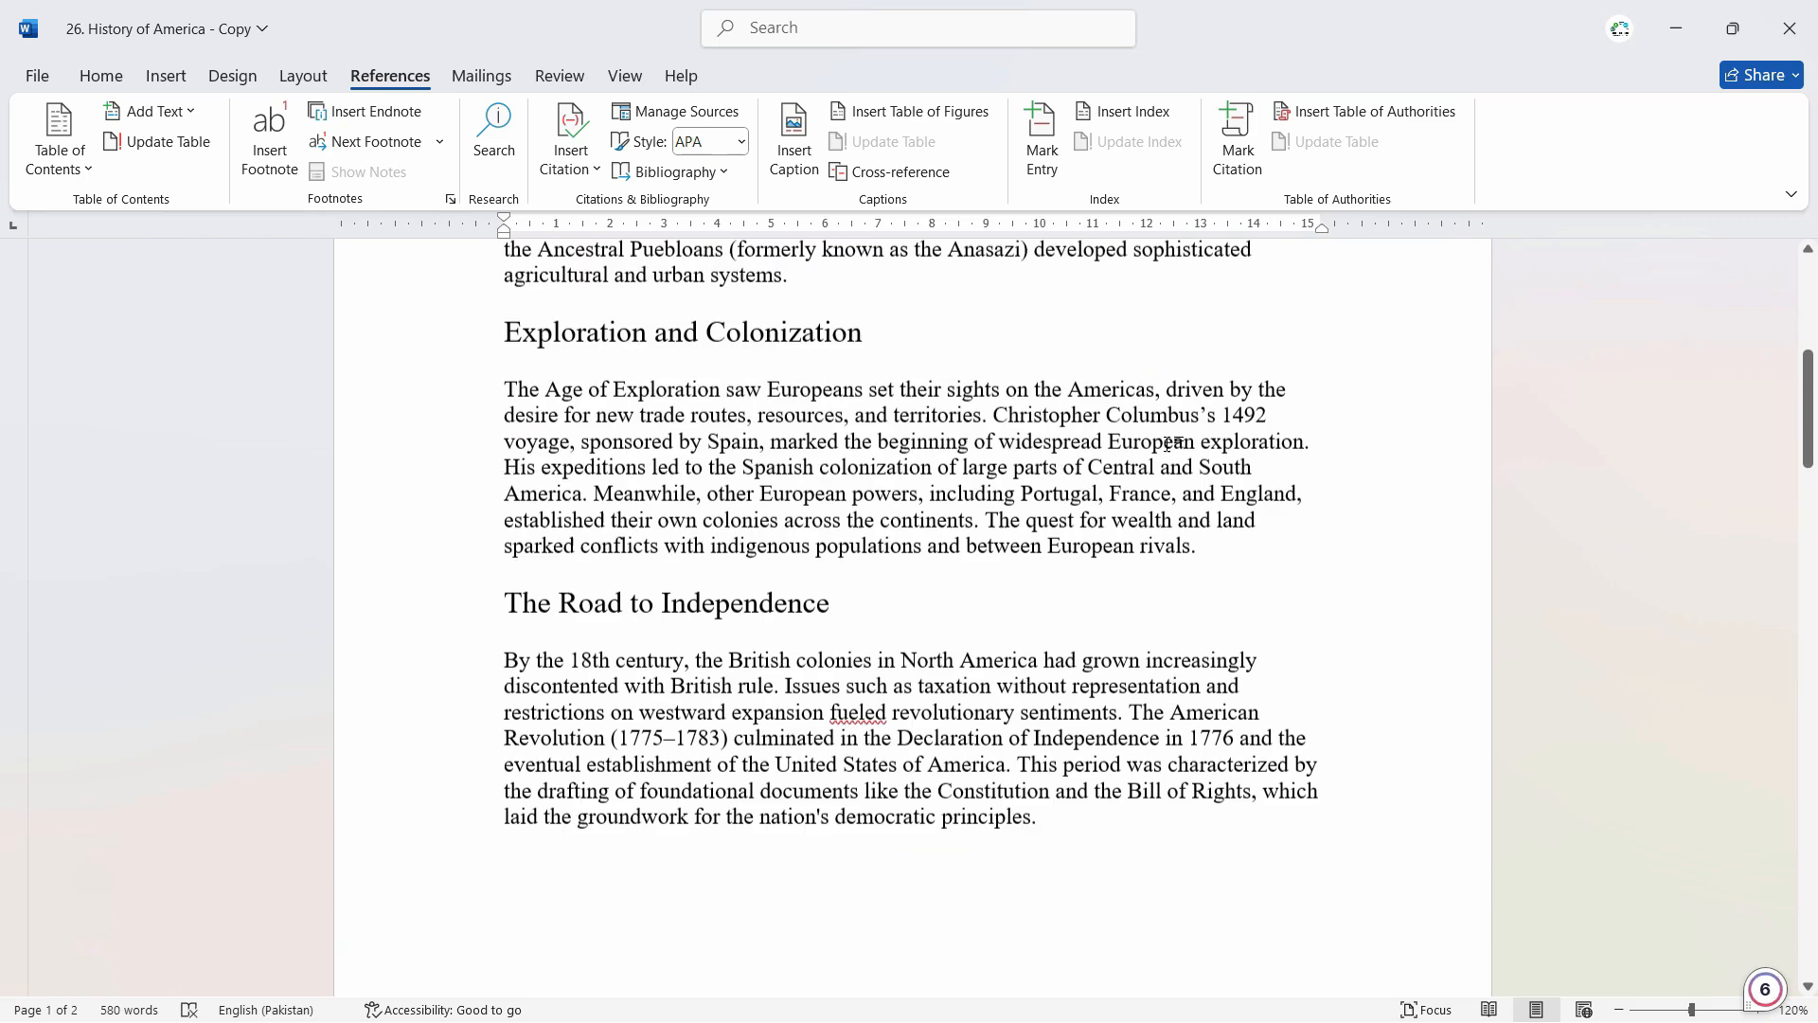
pyautogui.scroll(5, 1083, 497)
pyautogui.scroll(-1, 843, 511)
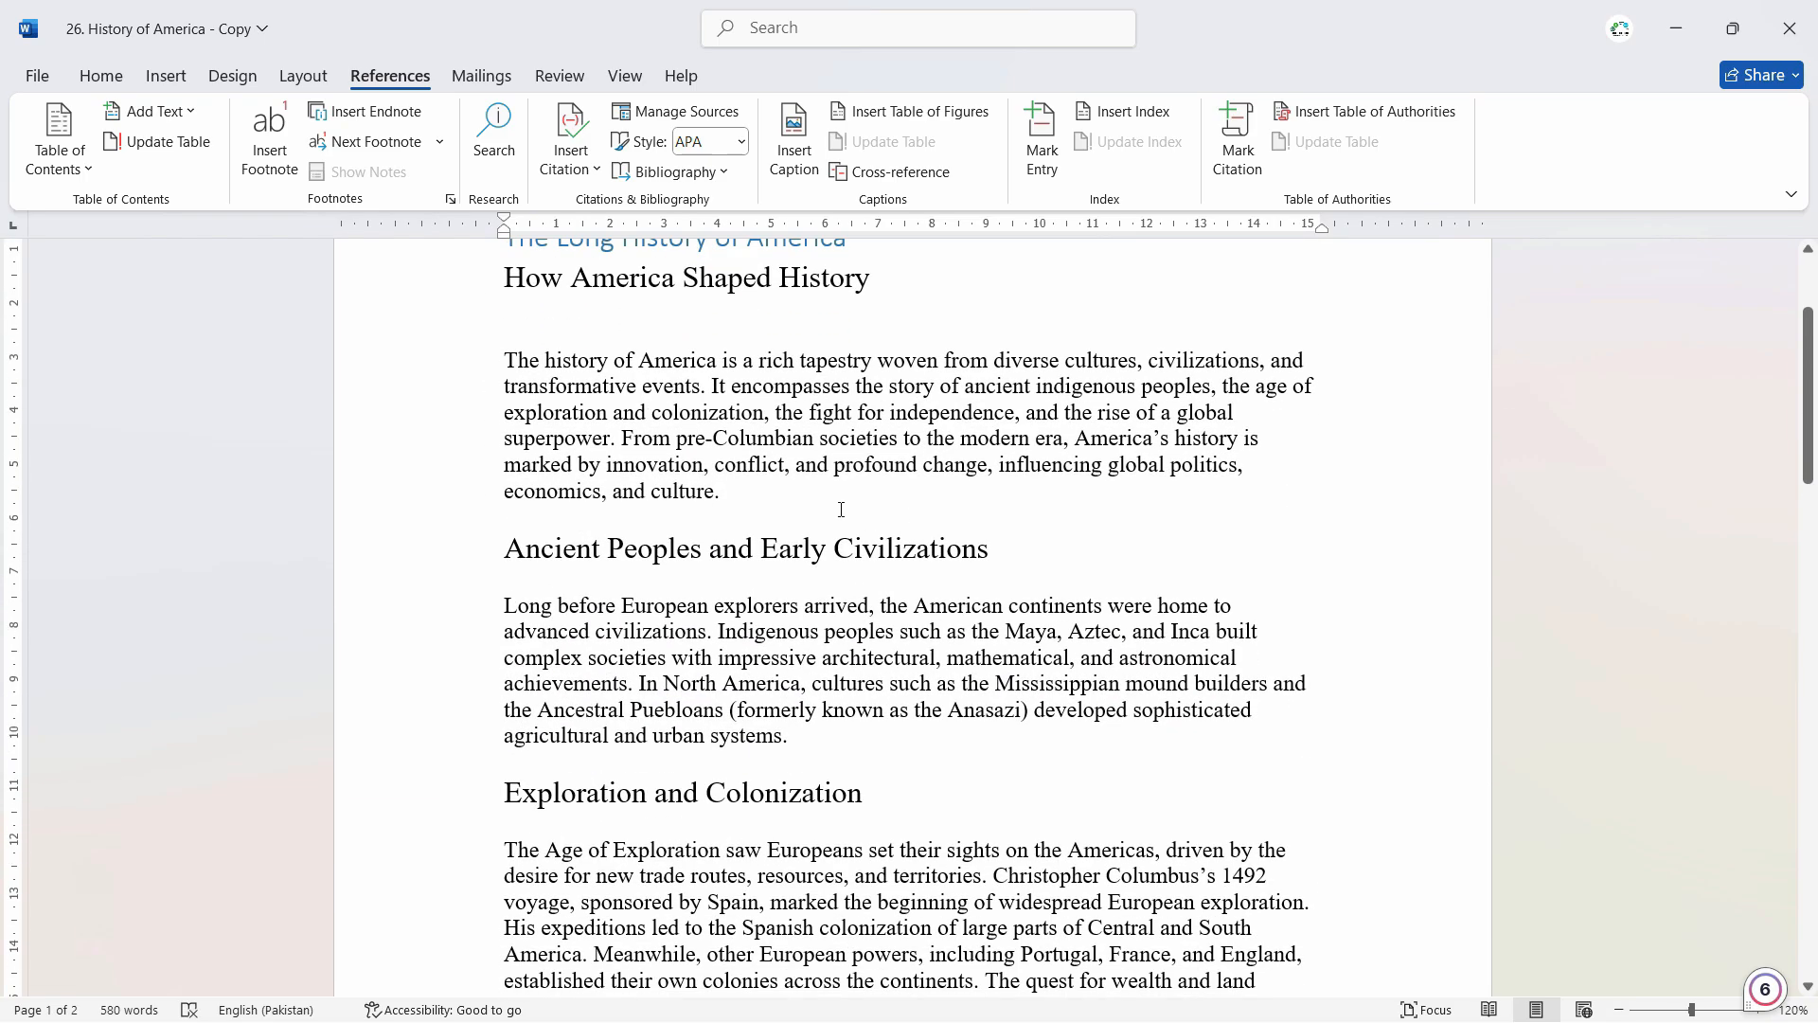
# - Insert page breaks before the "Exploration and Colonization", "Expansion and Conflict" and "Modern Era and Global Influence" headings
pyautogui.scroll(2, 693, 379)
pyautogui.scroll(-3, 692, 380)
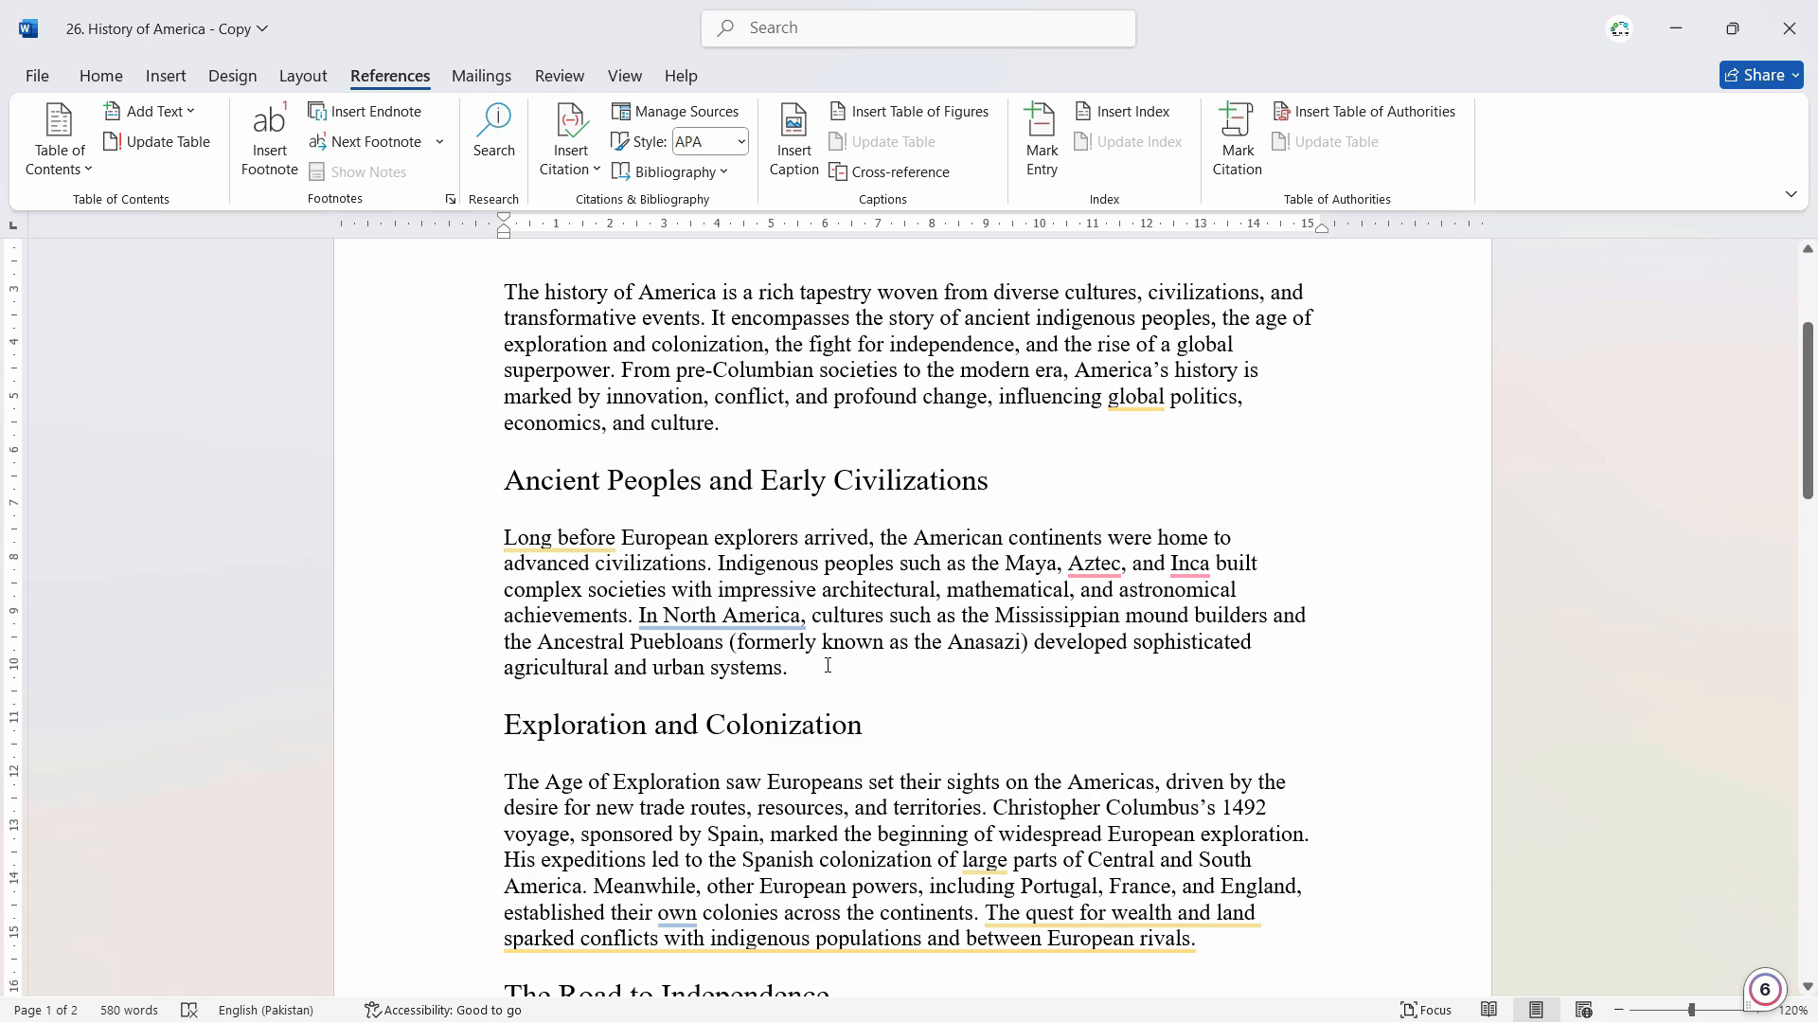
pyautogui.scroll(-6, 833, 667)
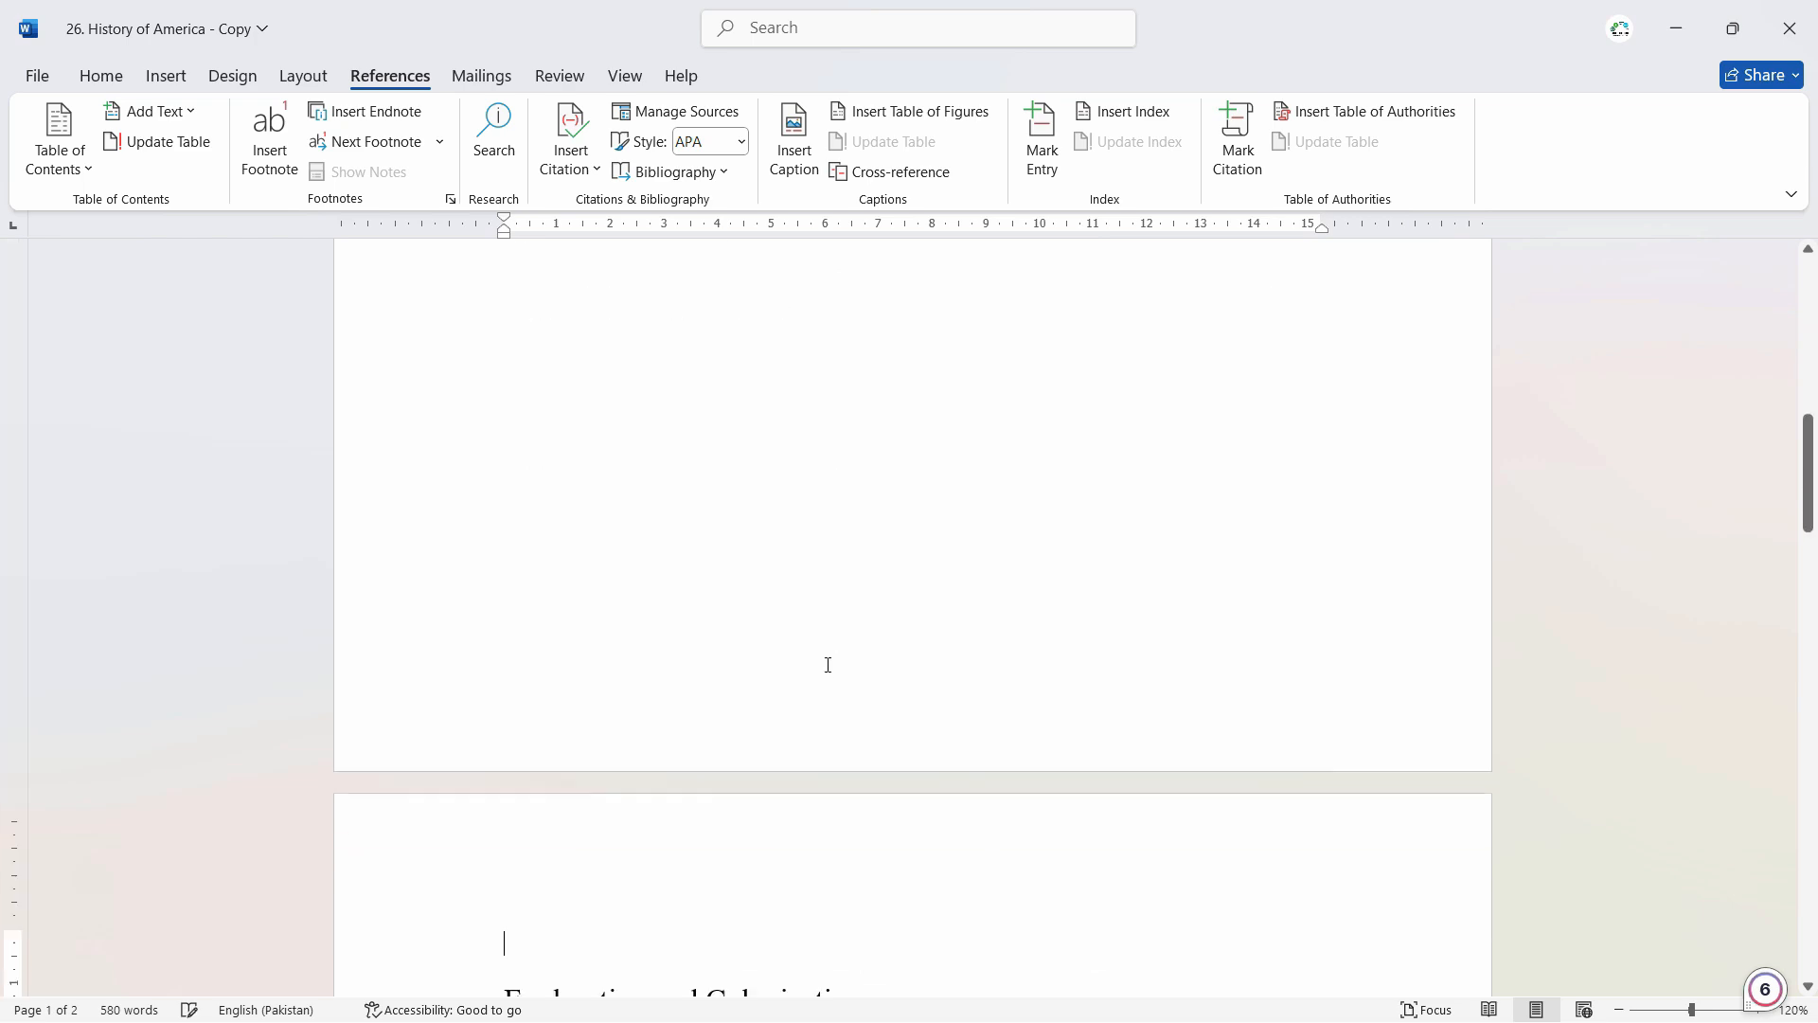
pyautogui.scroll(-1, 845, 679)
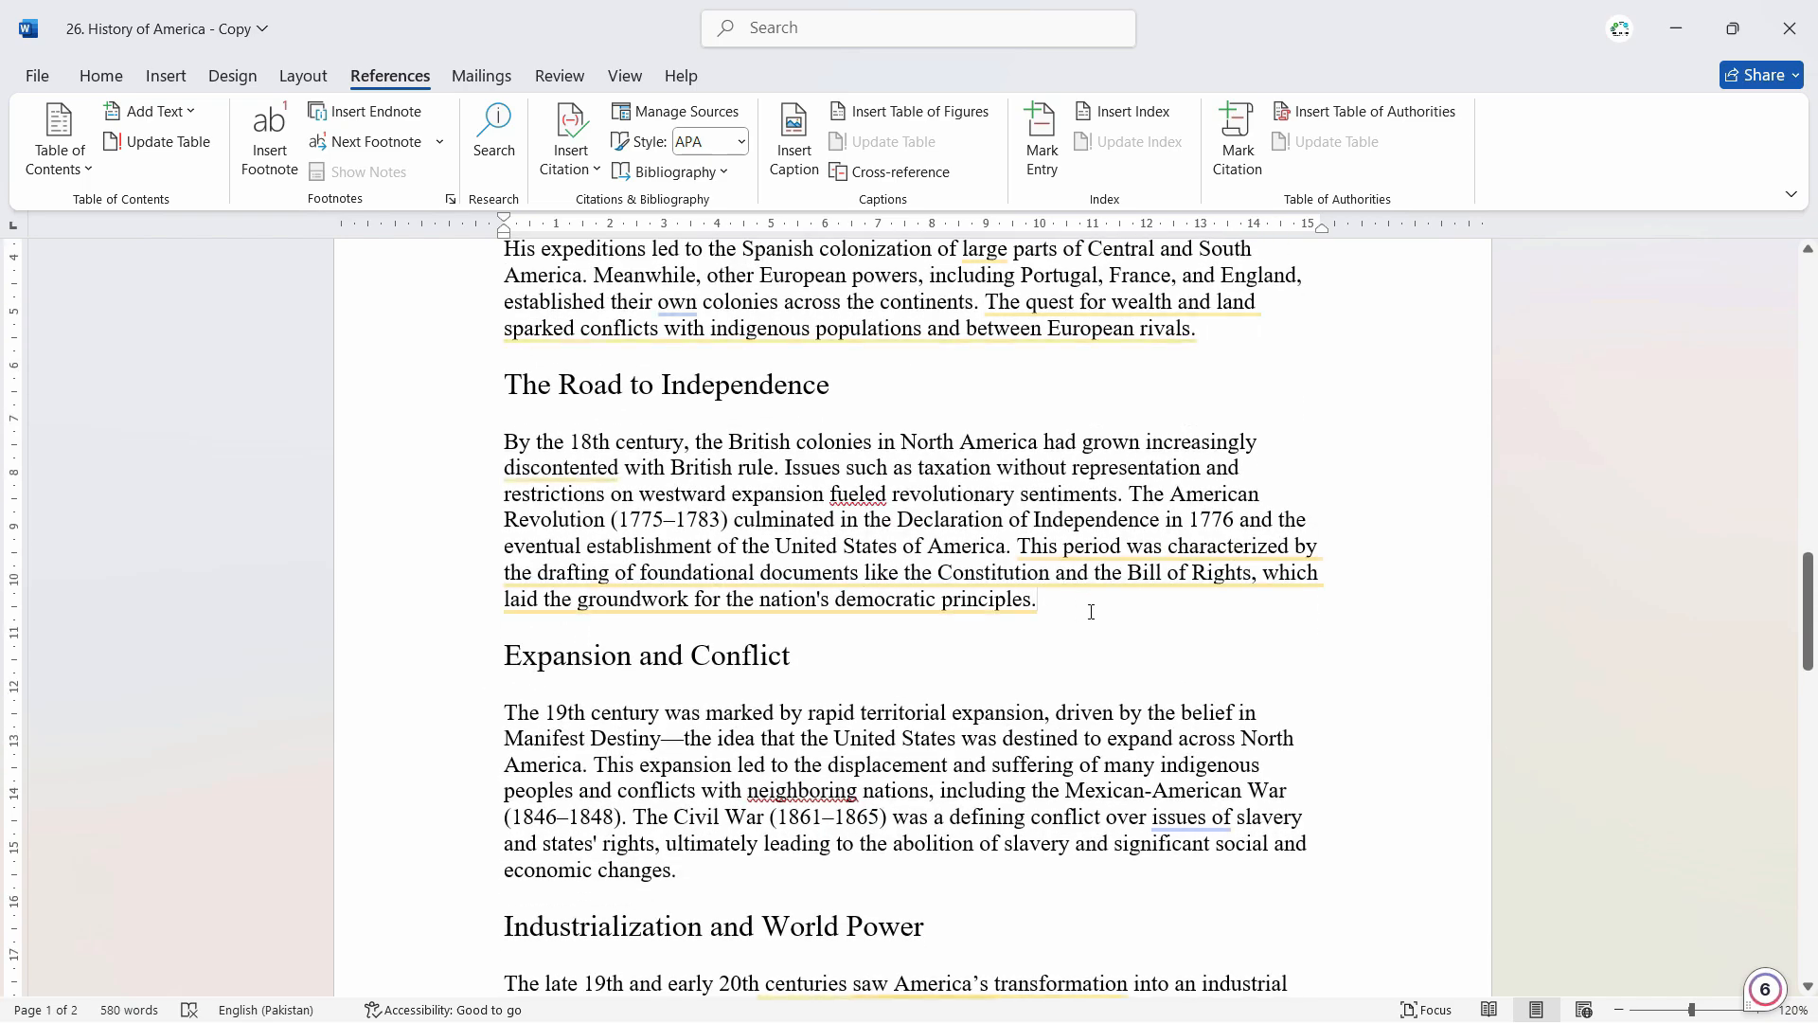
pyautogui.scroll(-15, 1269, 635)
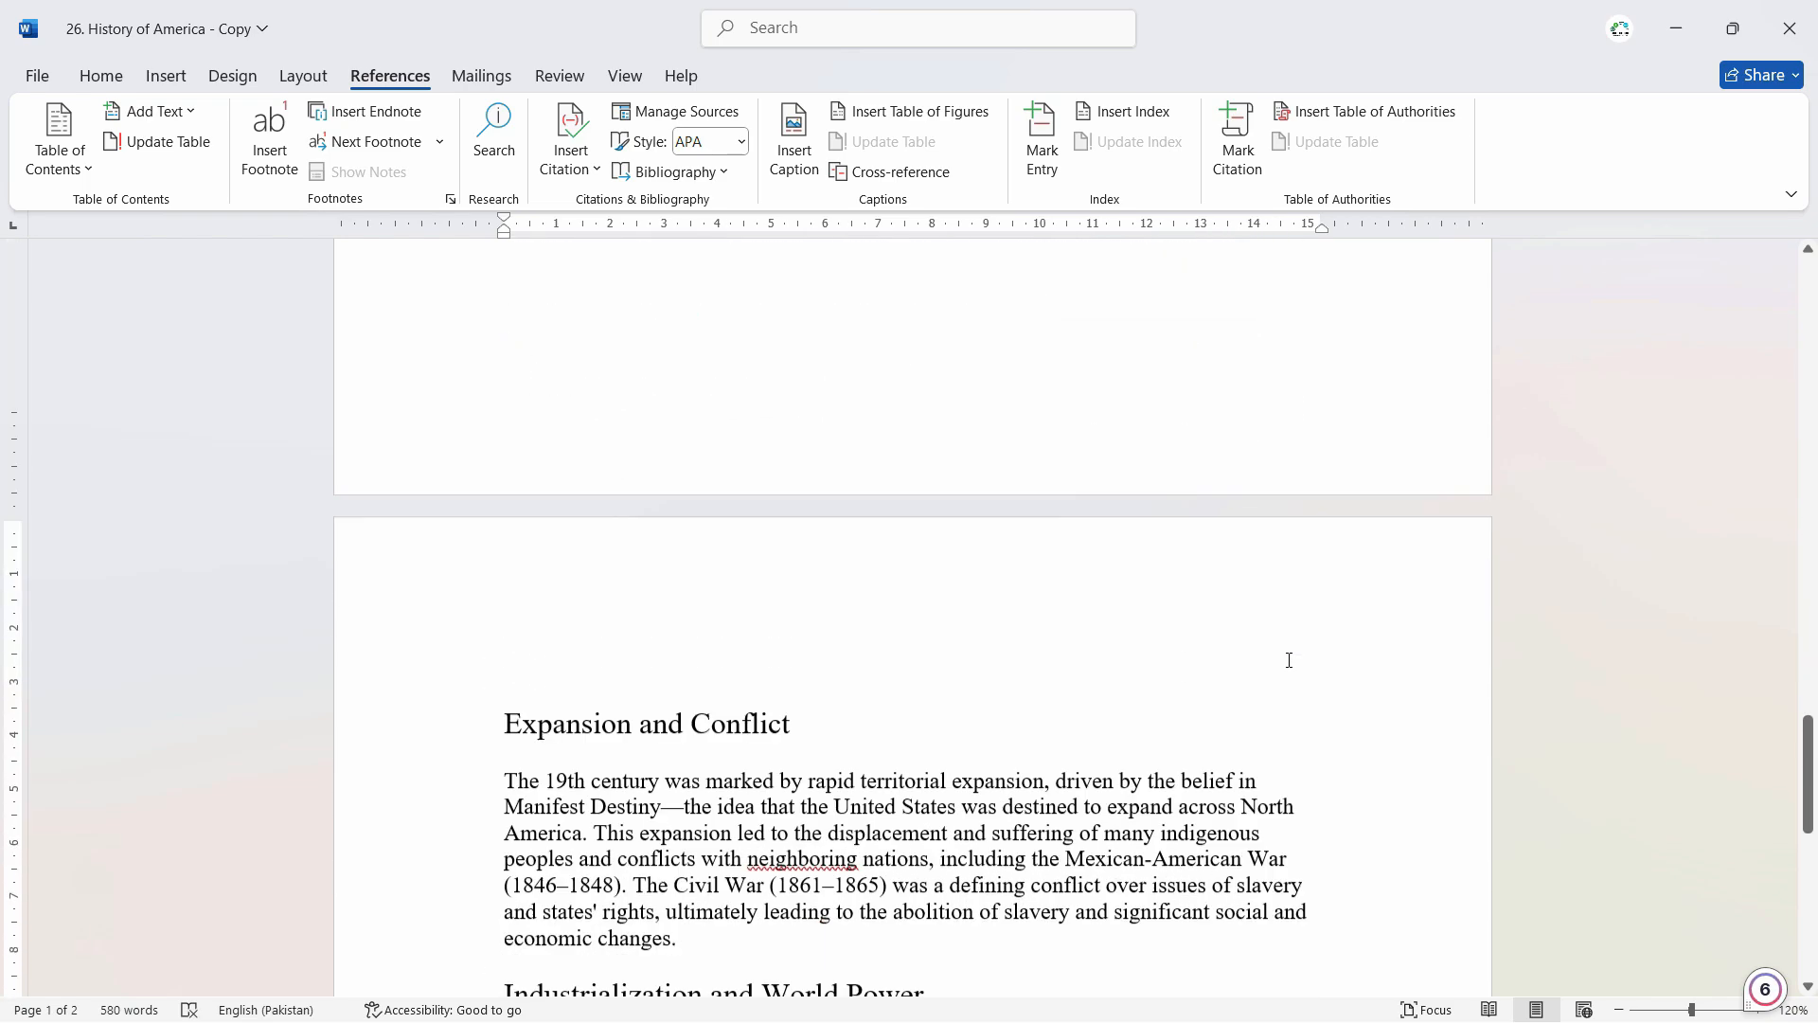
pyautogui.click(1279, 341)
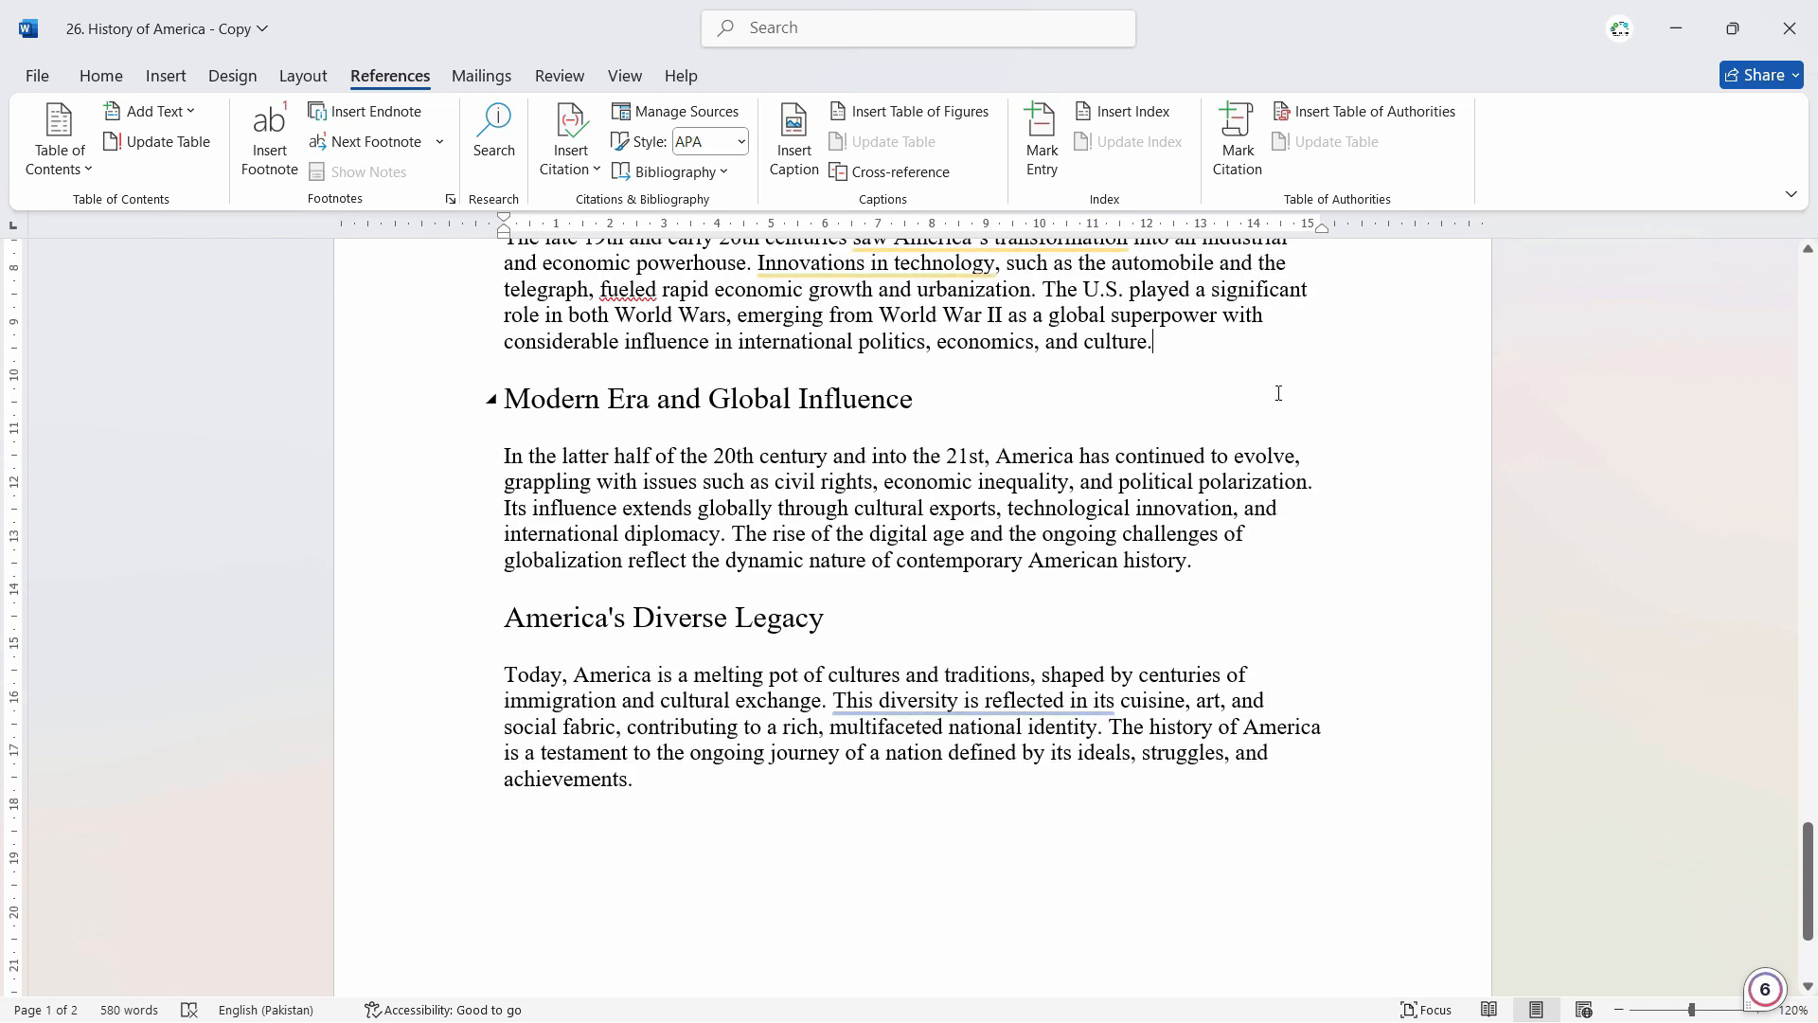
pyautogui.hotkey('ctrl', 'Return')
pyautogui.scroll(-9, 1269, 407)
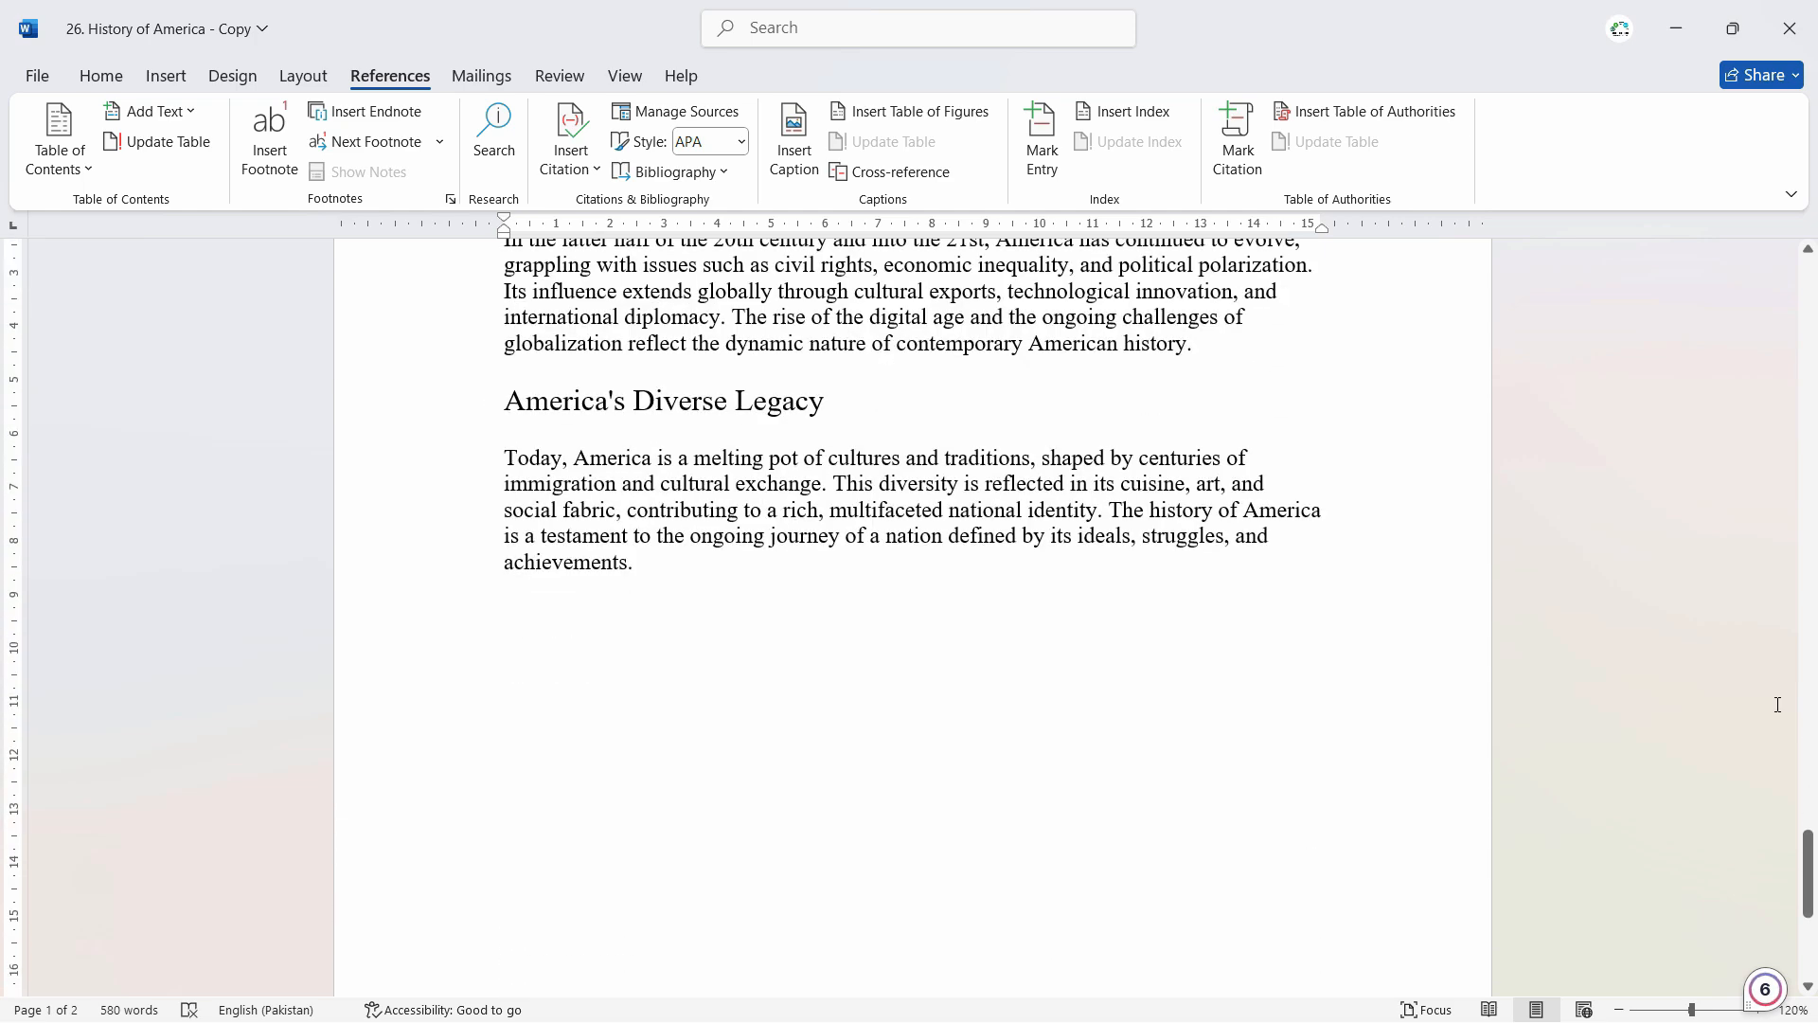
pyautogui.click(1809, 900)
pyautogui.moveTo(1808, 900); pyautogui.dragTo(1808, 327)
pyautogui.click(871, 483)
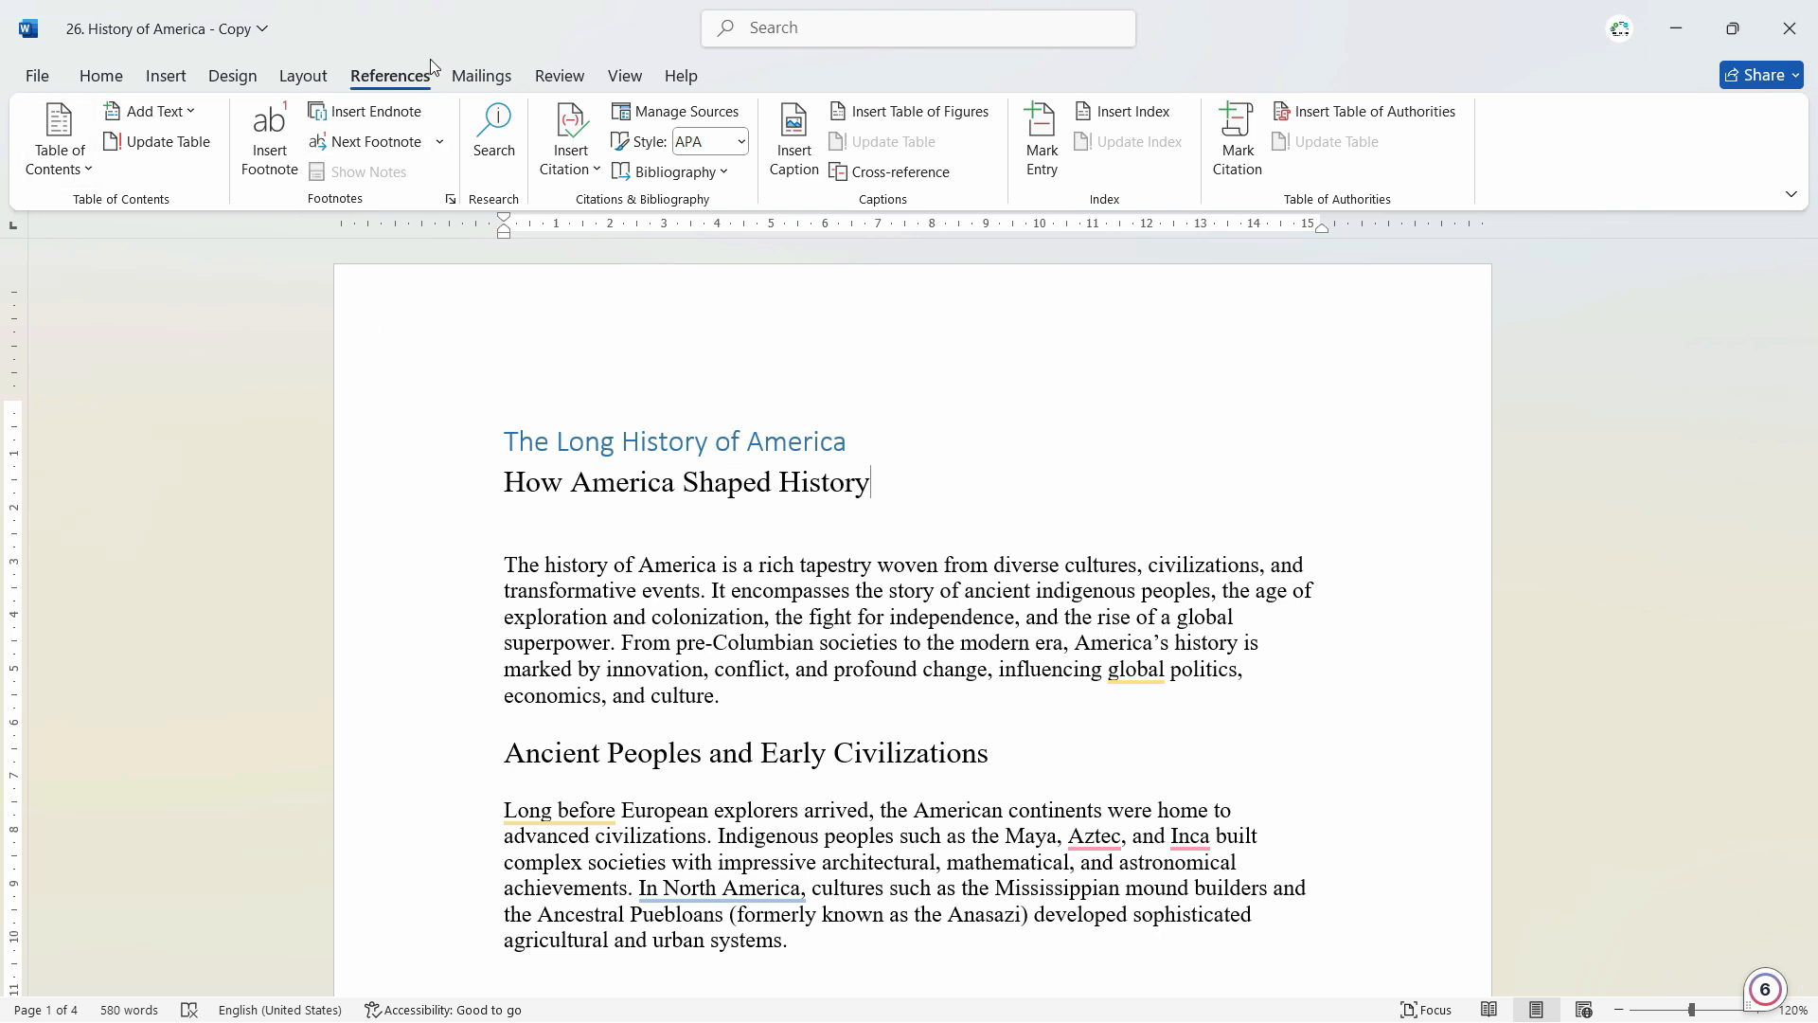
pyautogui.click(80, 169)
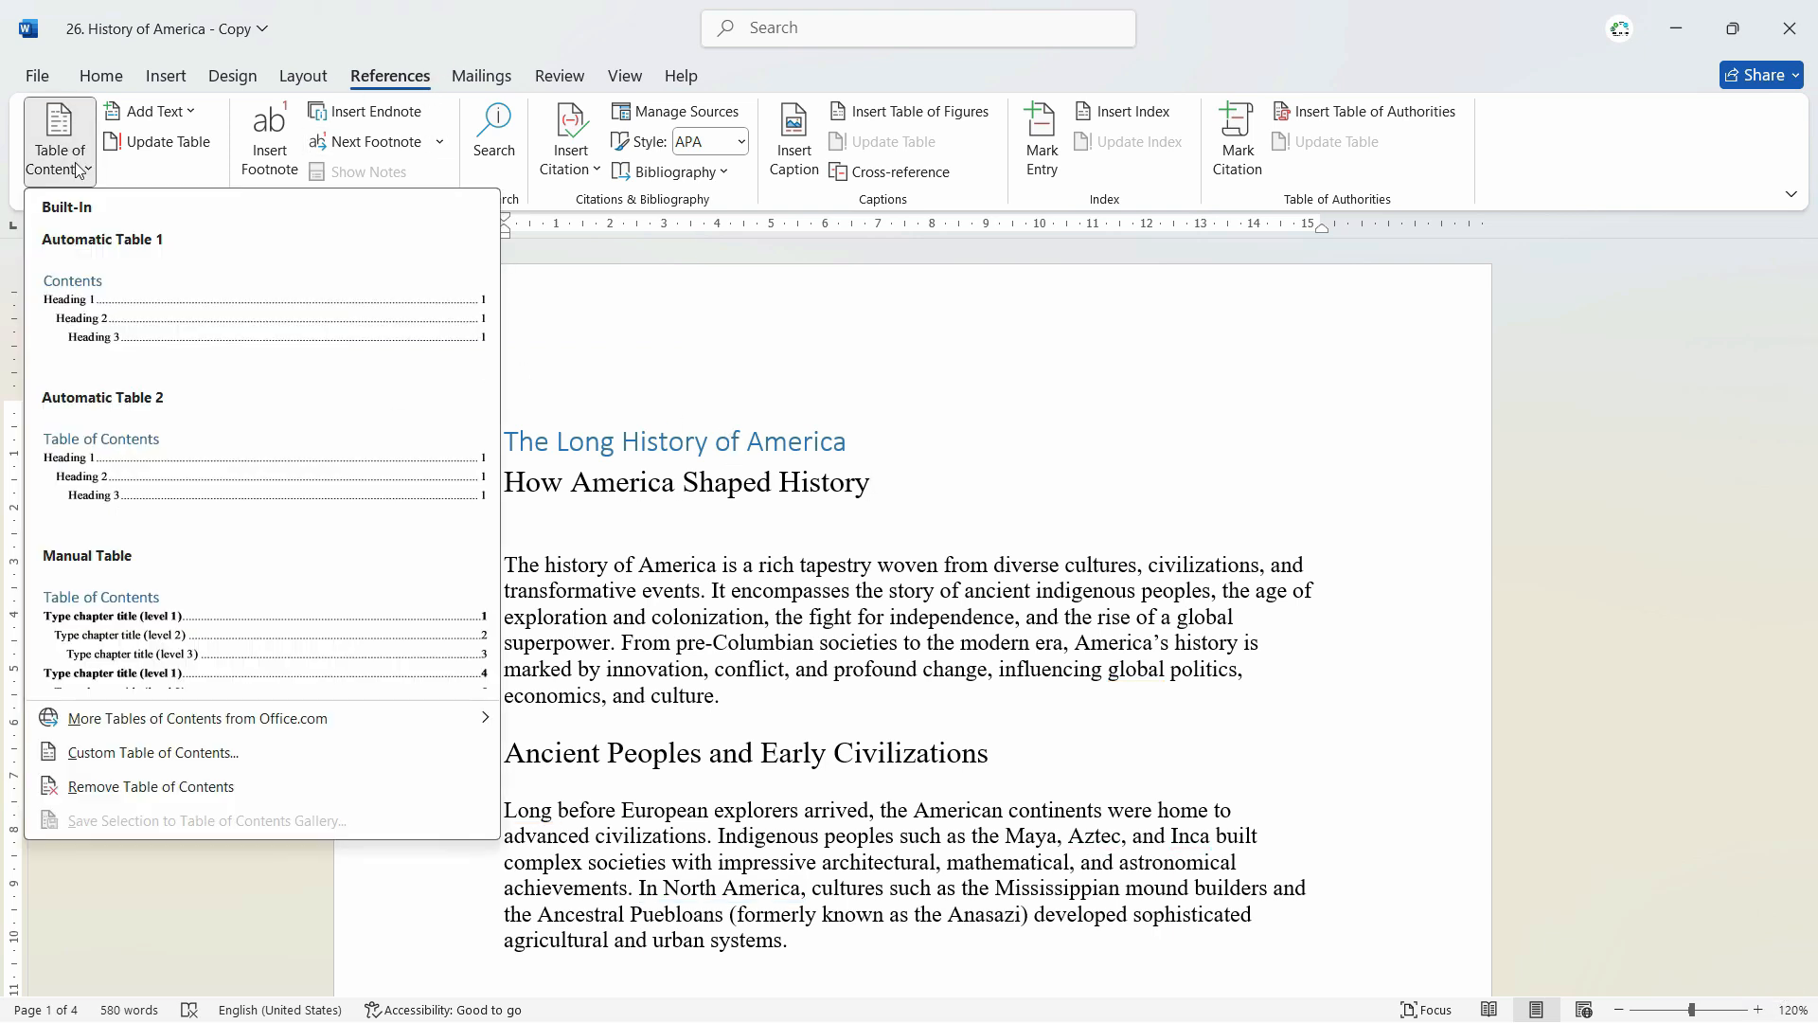
pyautogui.click(142, 313)
pyautogui.hotkey('ctrl', 'z')
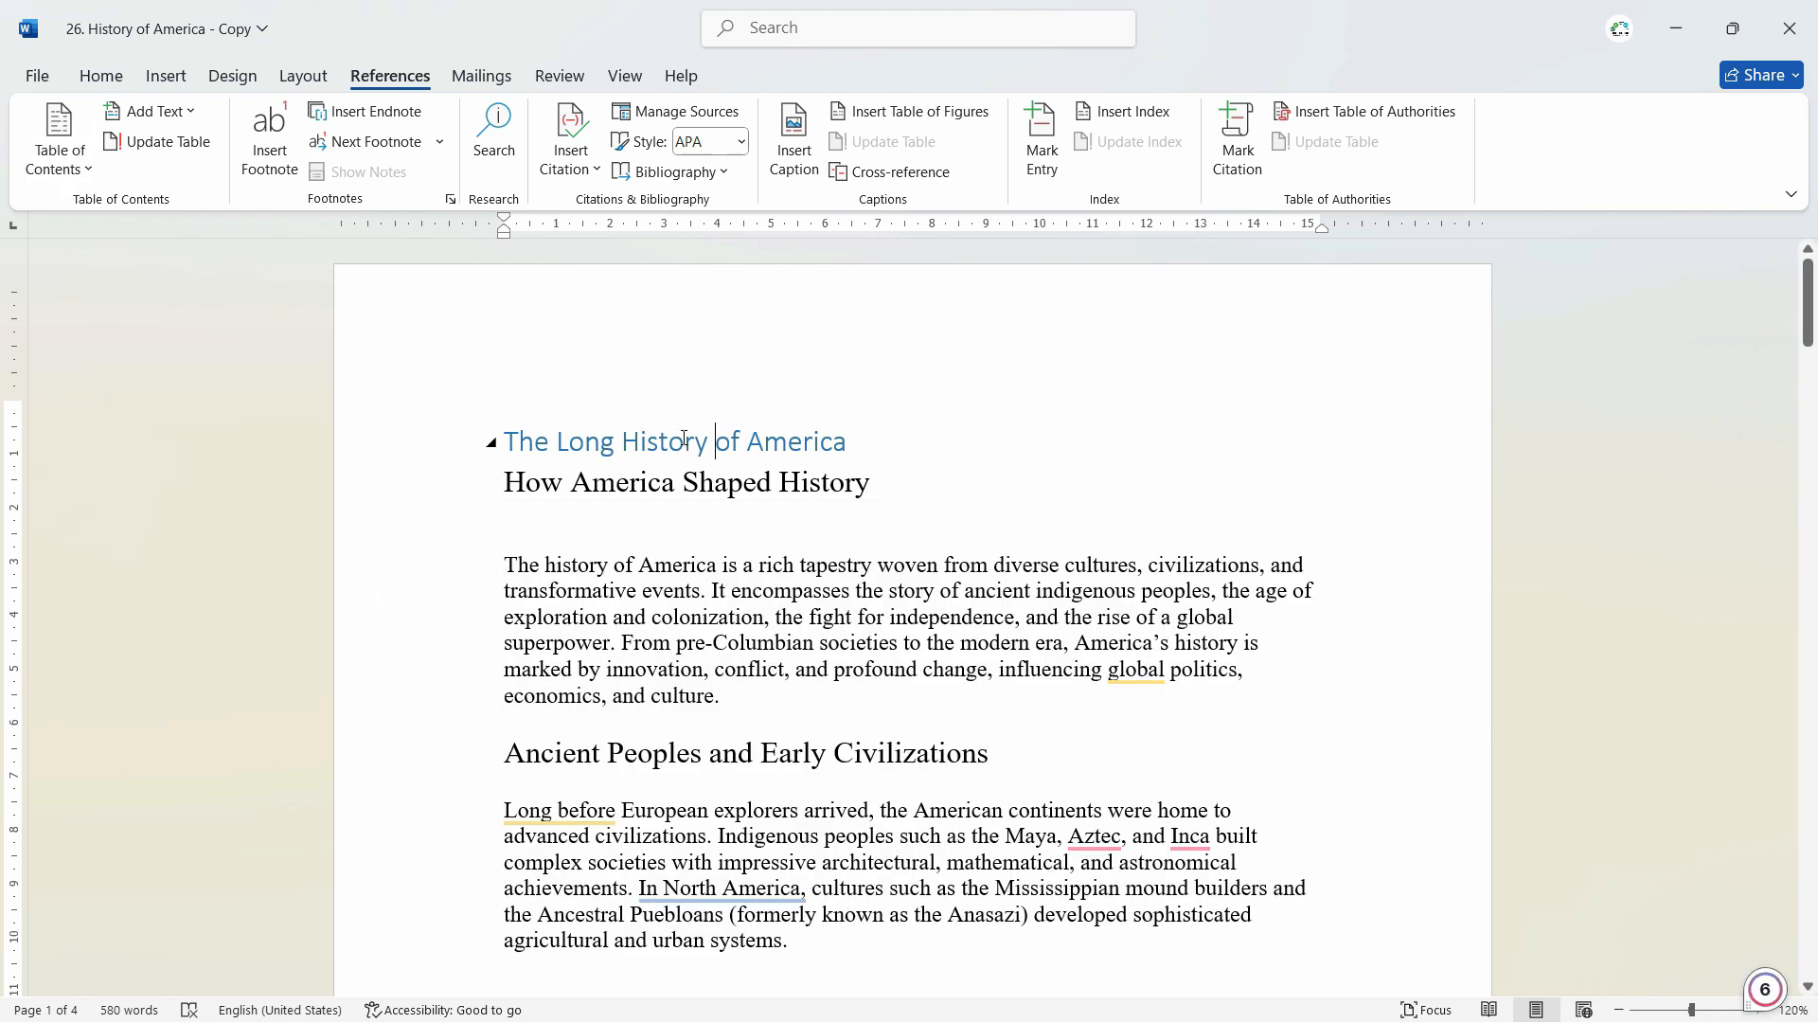
pyautogui.doubleClick(693, 441)
pyautogui.click(986, 519)
pyautogui.doubleClick(732, 443)
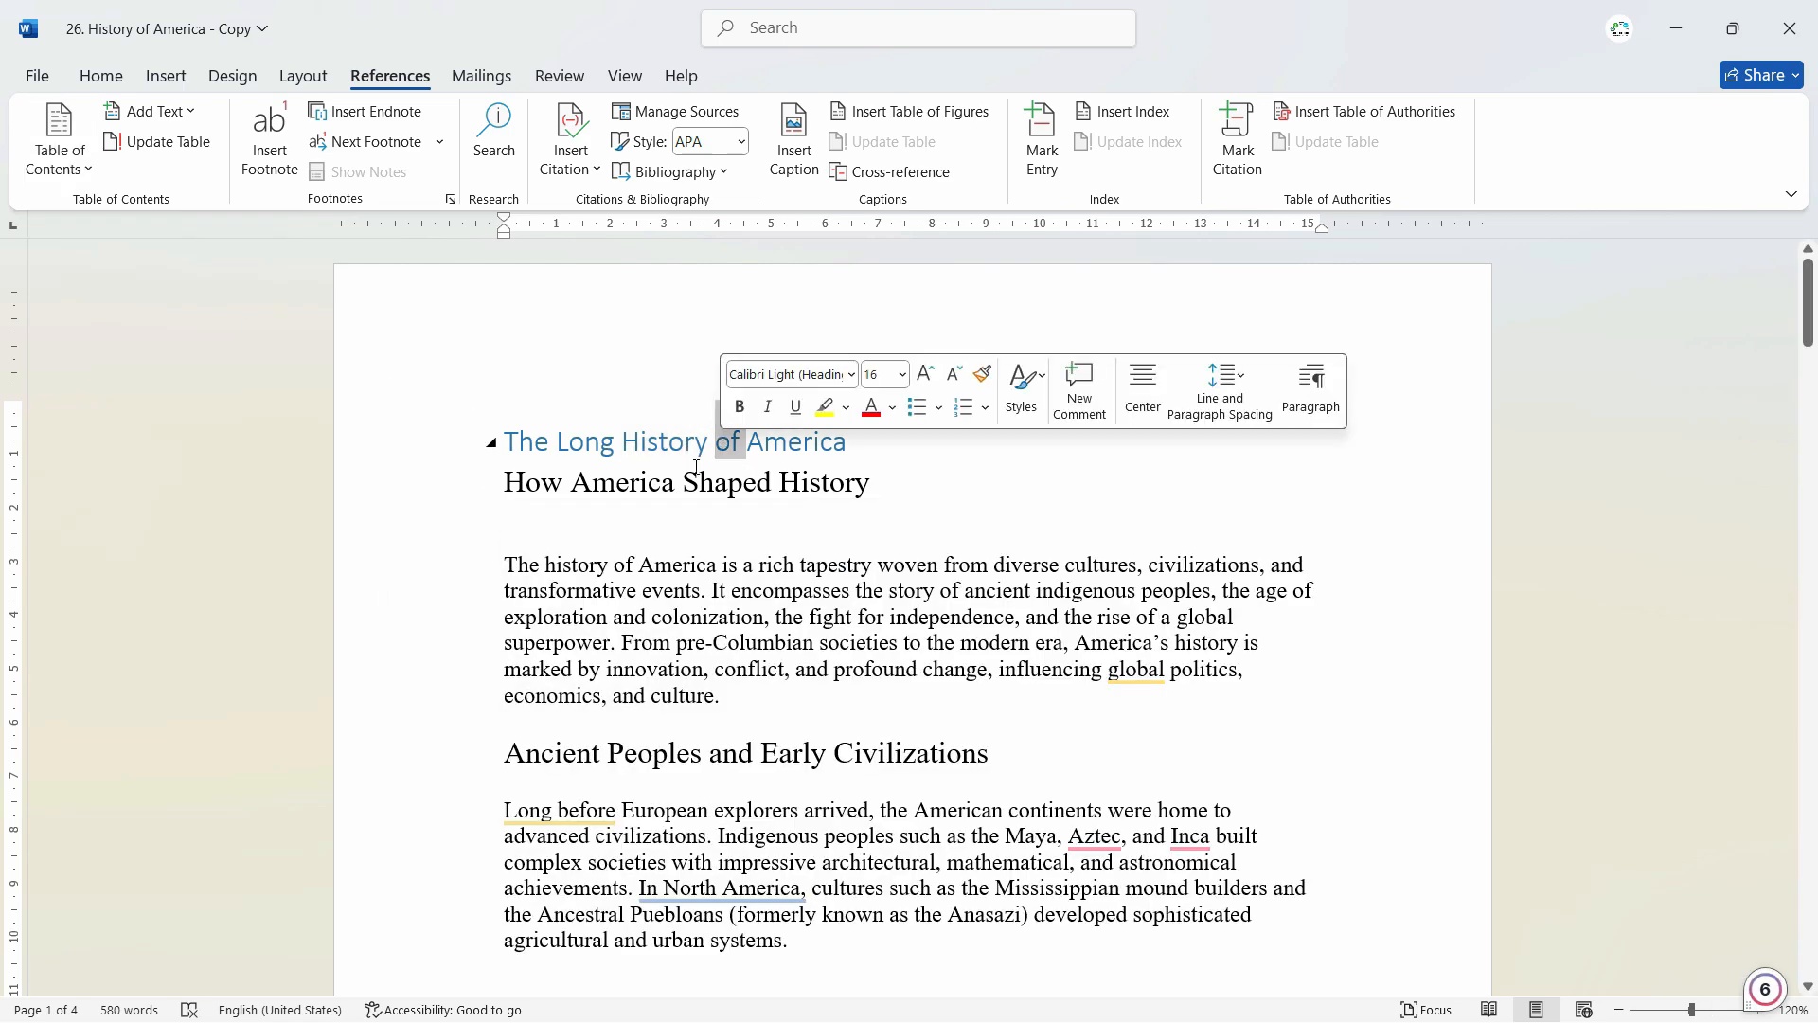
pyautogui.click(631, 483)
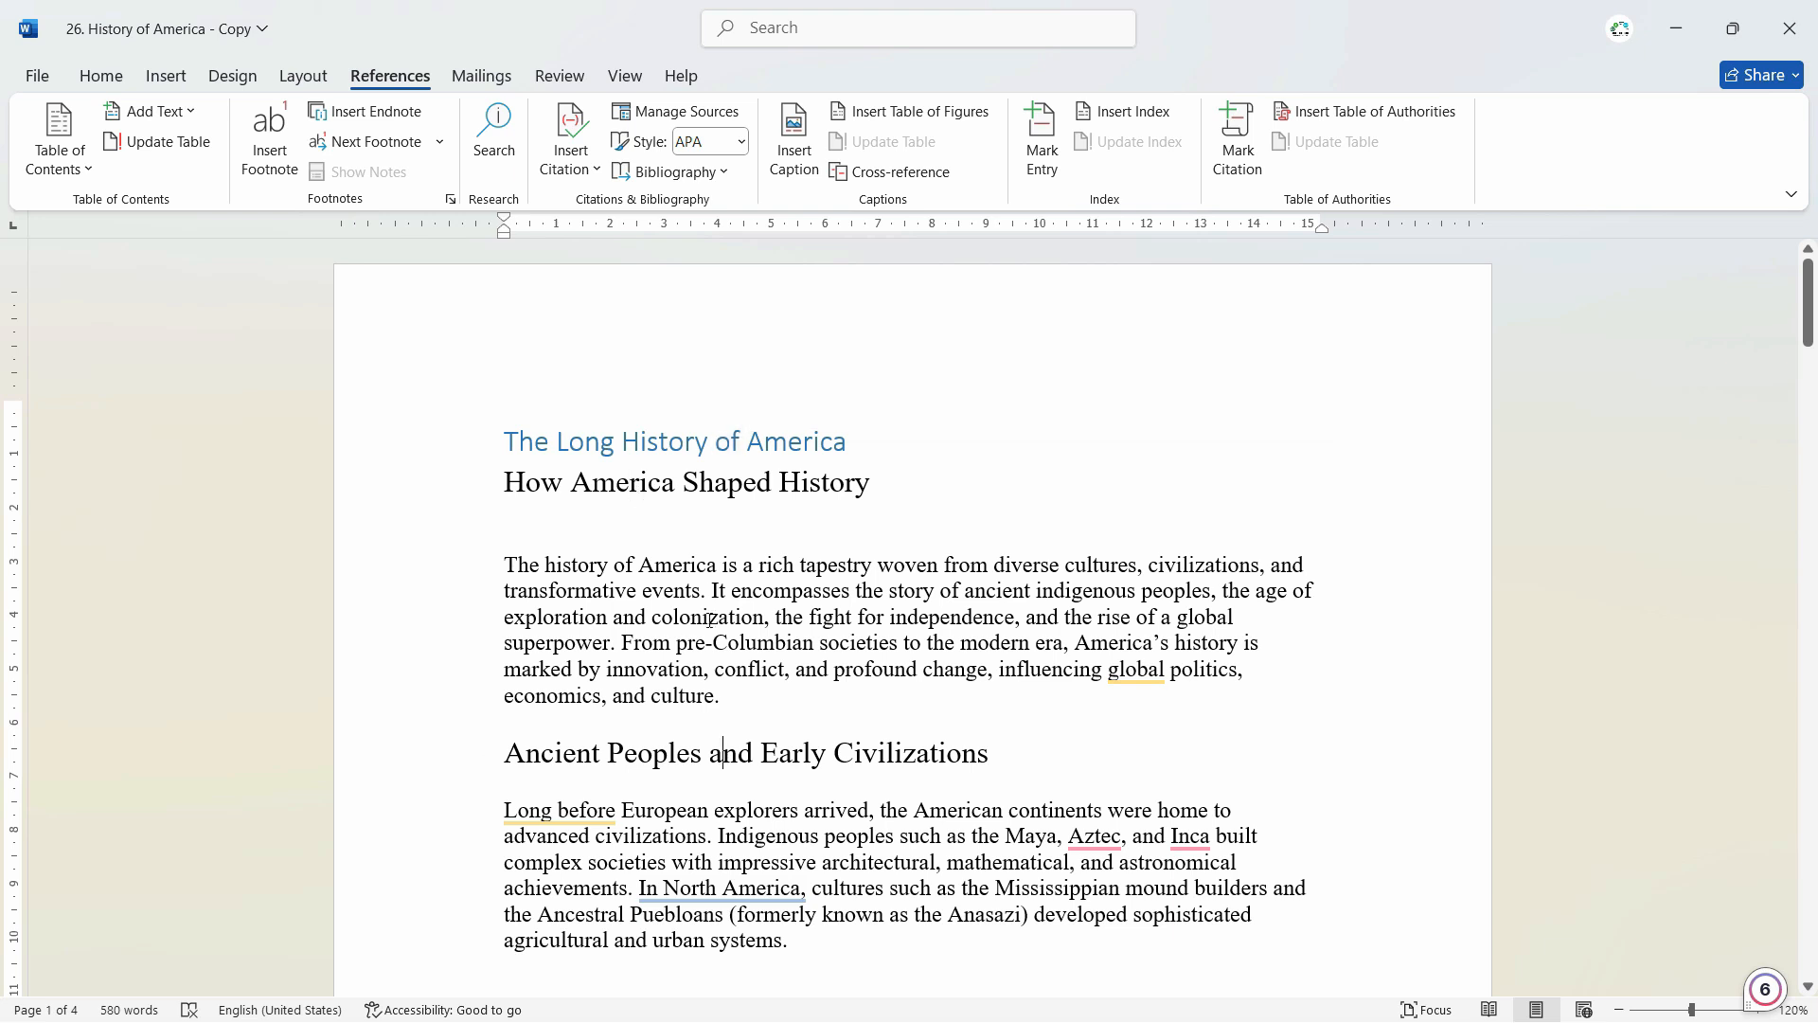
# - Apply the Heading 1 style to the title "The Long History of America"
pyautogui.click(102, 75)
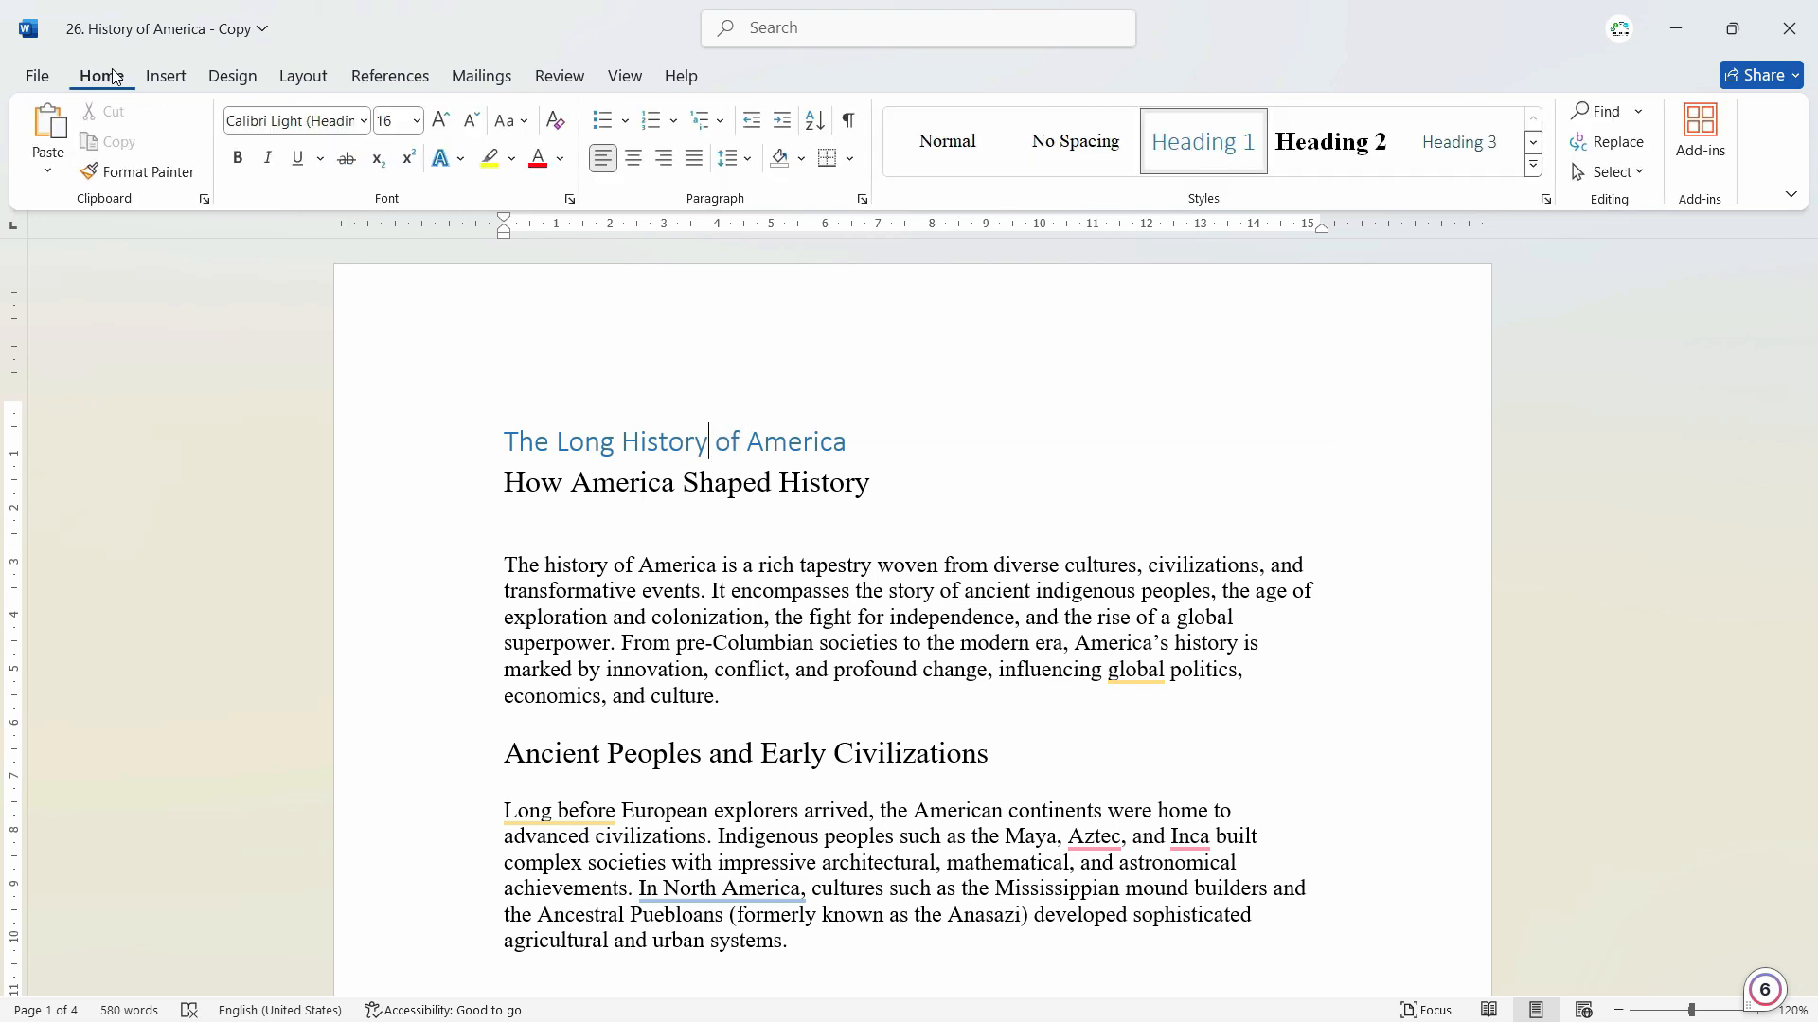
pyautogui.tripleClick(632, 442)
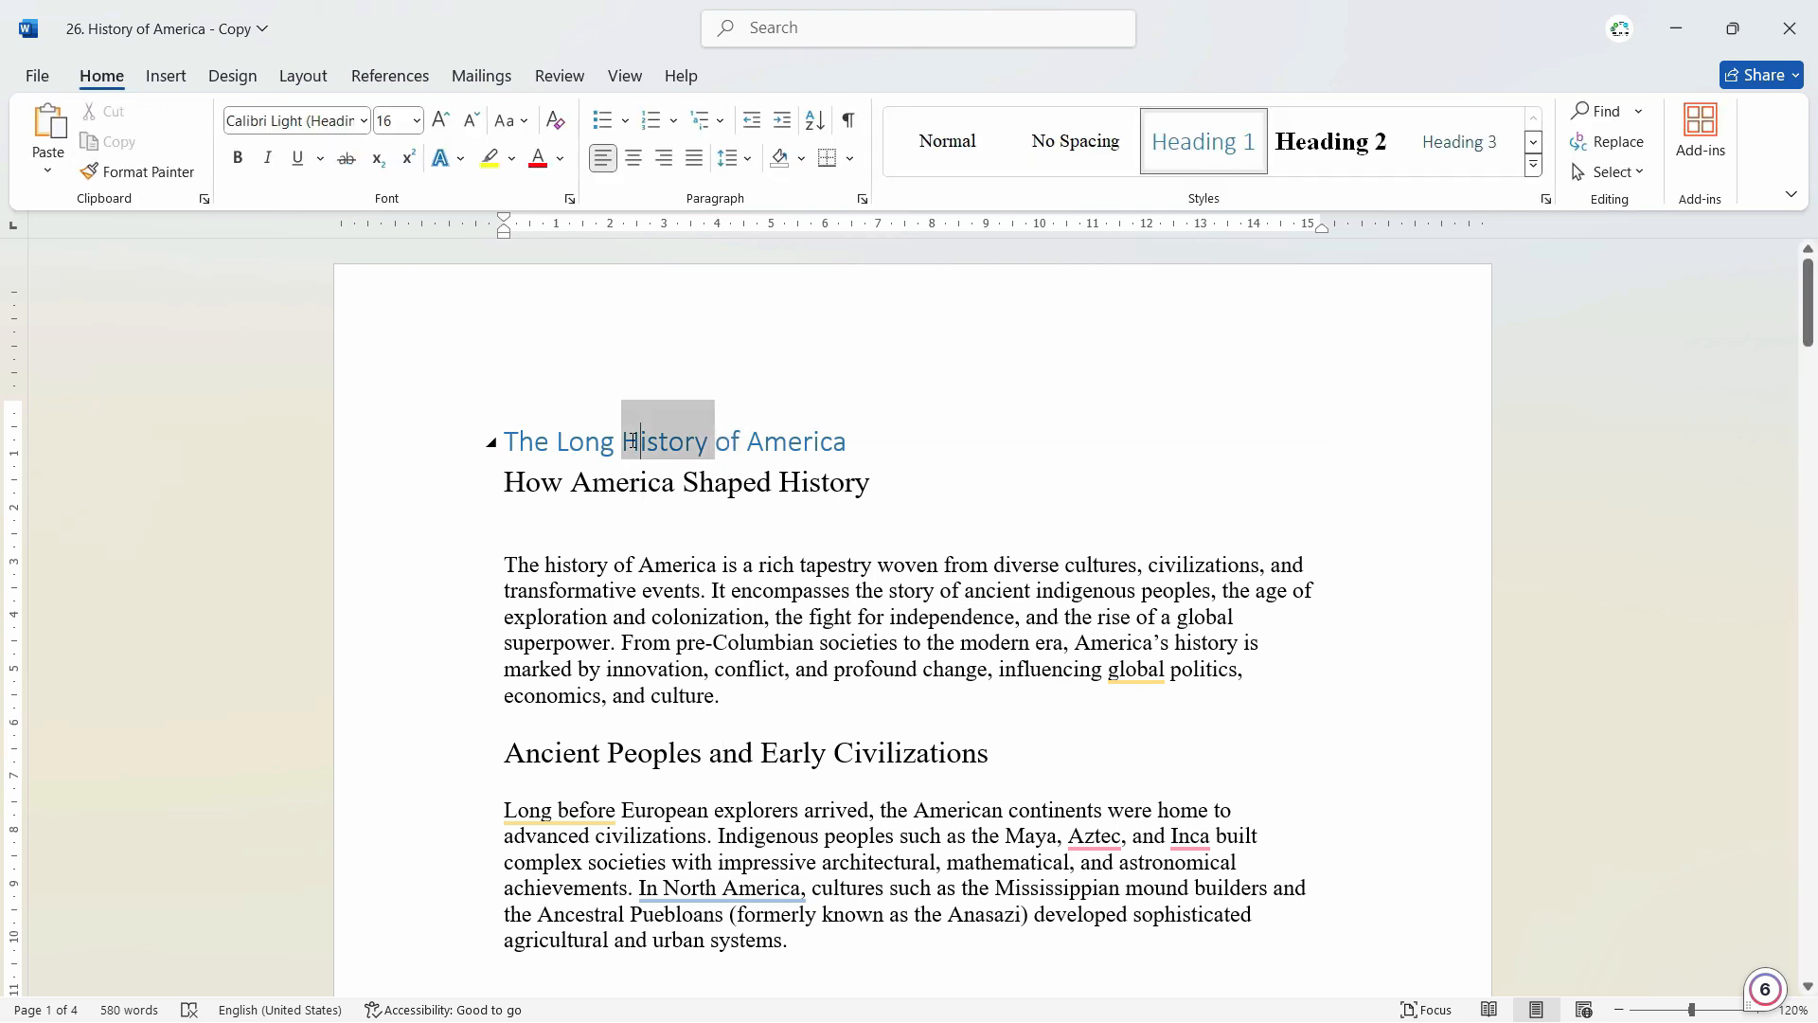
pyautogui.click(1242, 168)
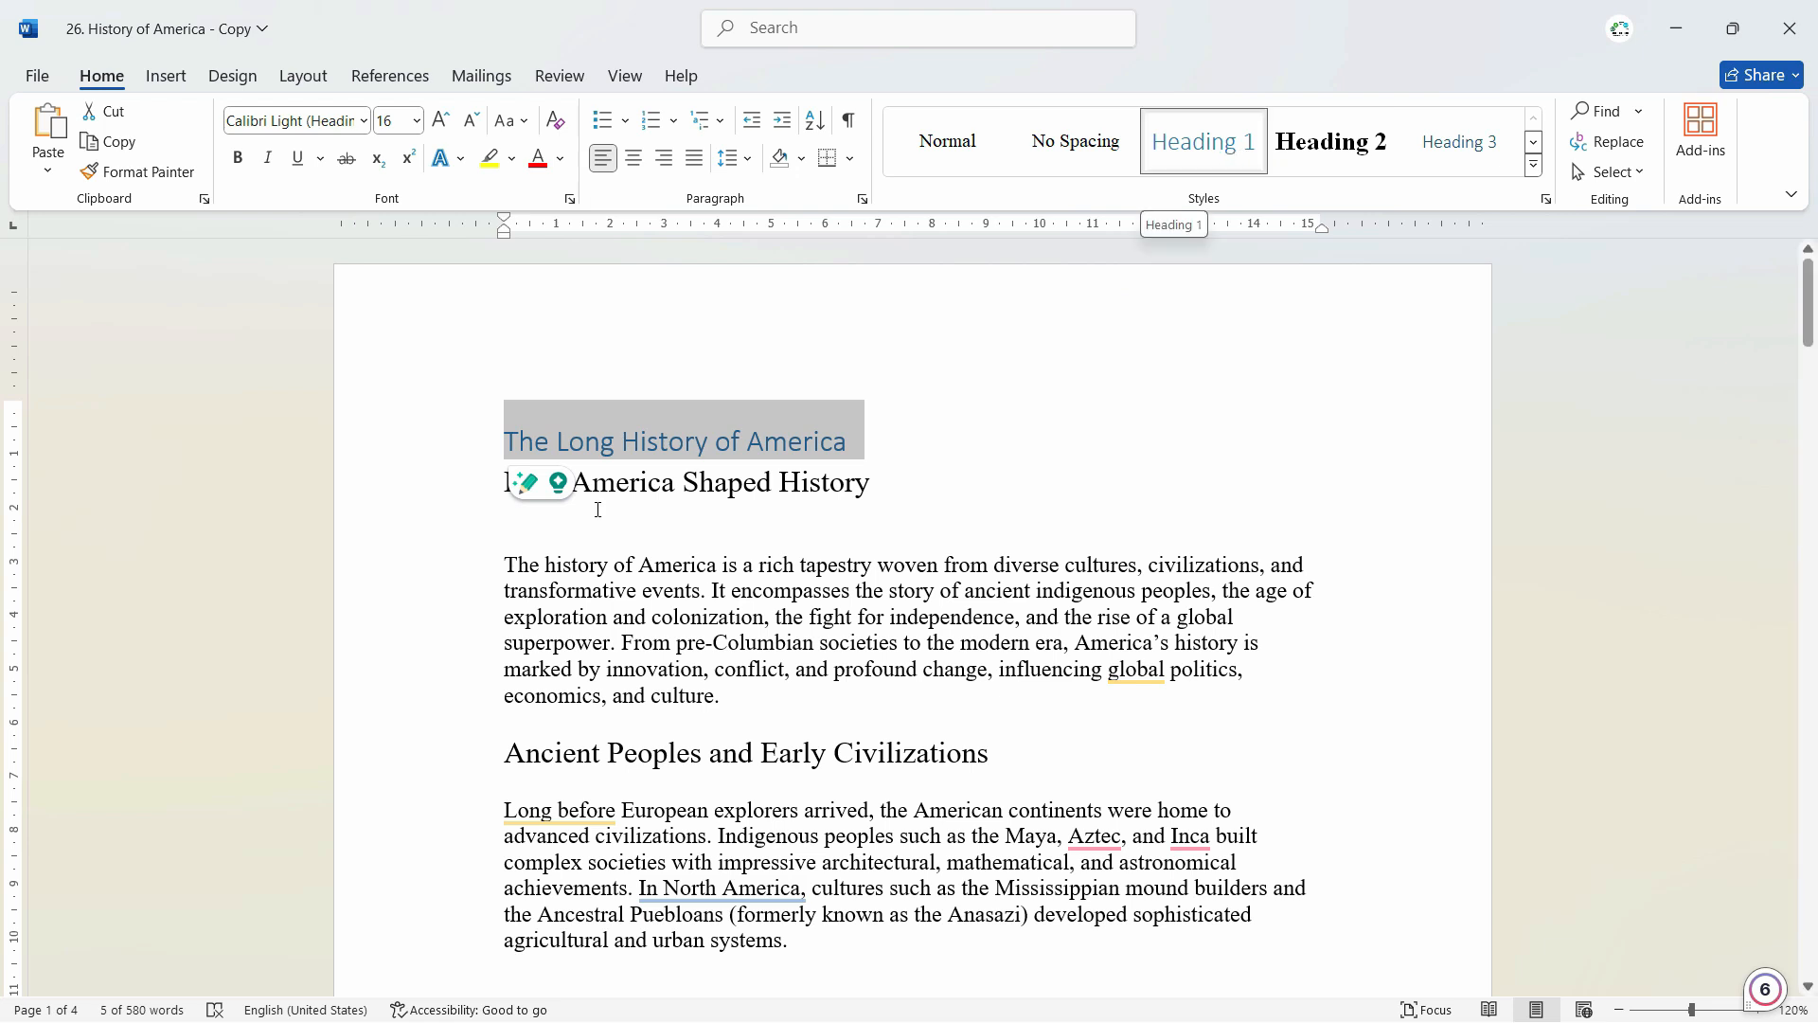
# - Apply the Heading 2 style to the line "How America Shaped History" below the title
pyautogui.click(493, 483)
pyautogui.click(1331, 161)
pyautogui.click(1333, 166)
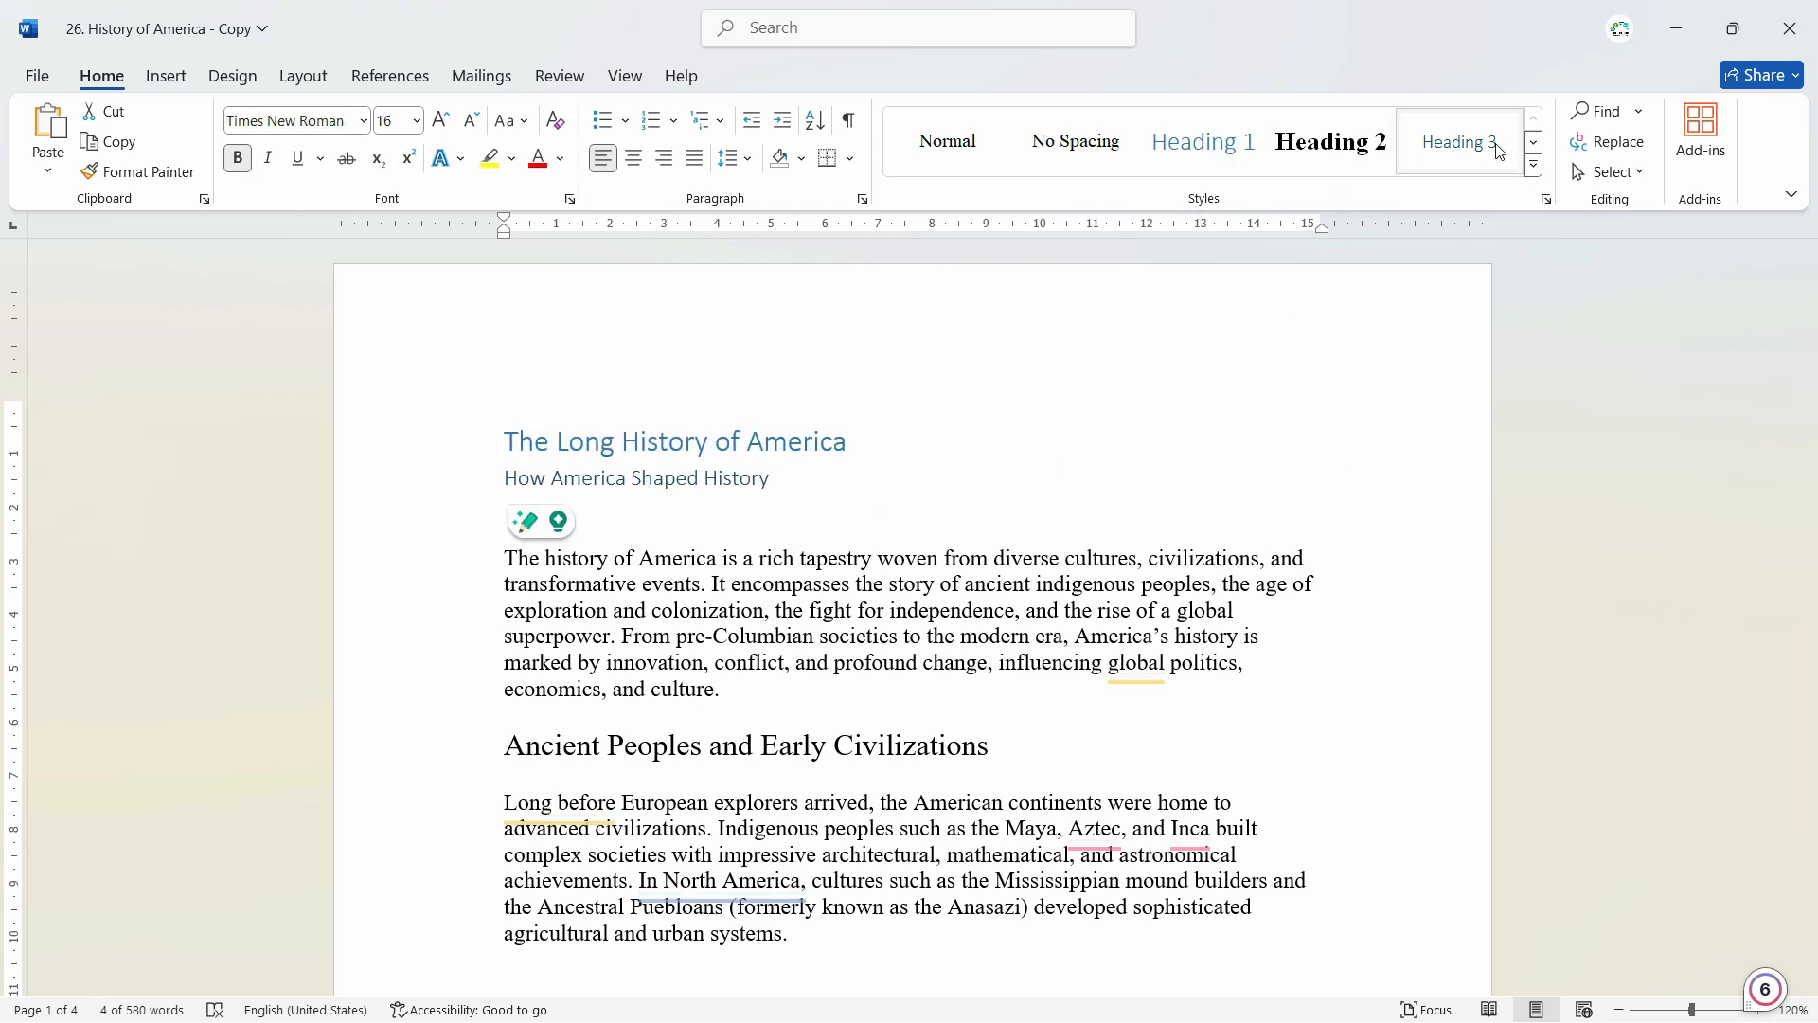
# - Examine the font and paragraph settings of the Heading 2 style without changing them
pyautogui.rightClick(1356, 140)
pyautogui.click(1413, 187)
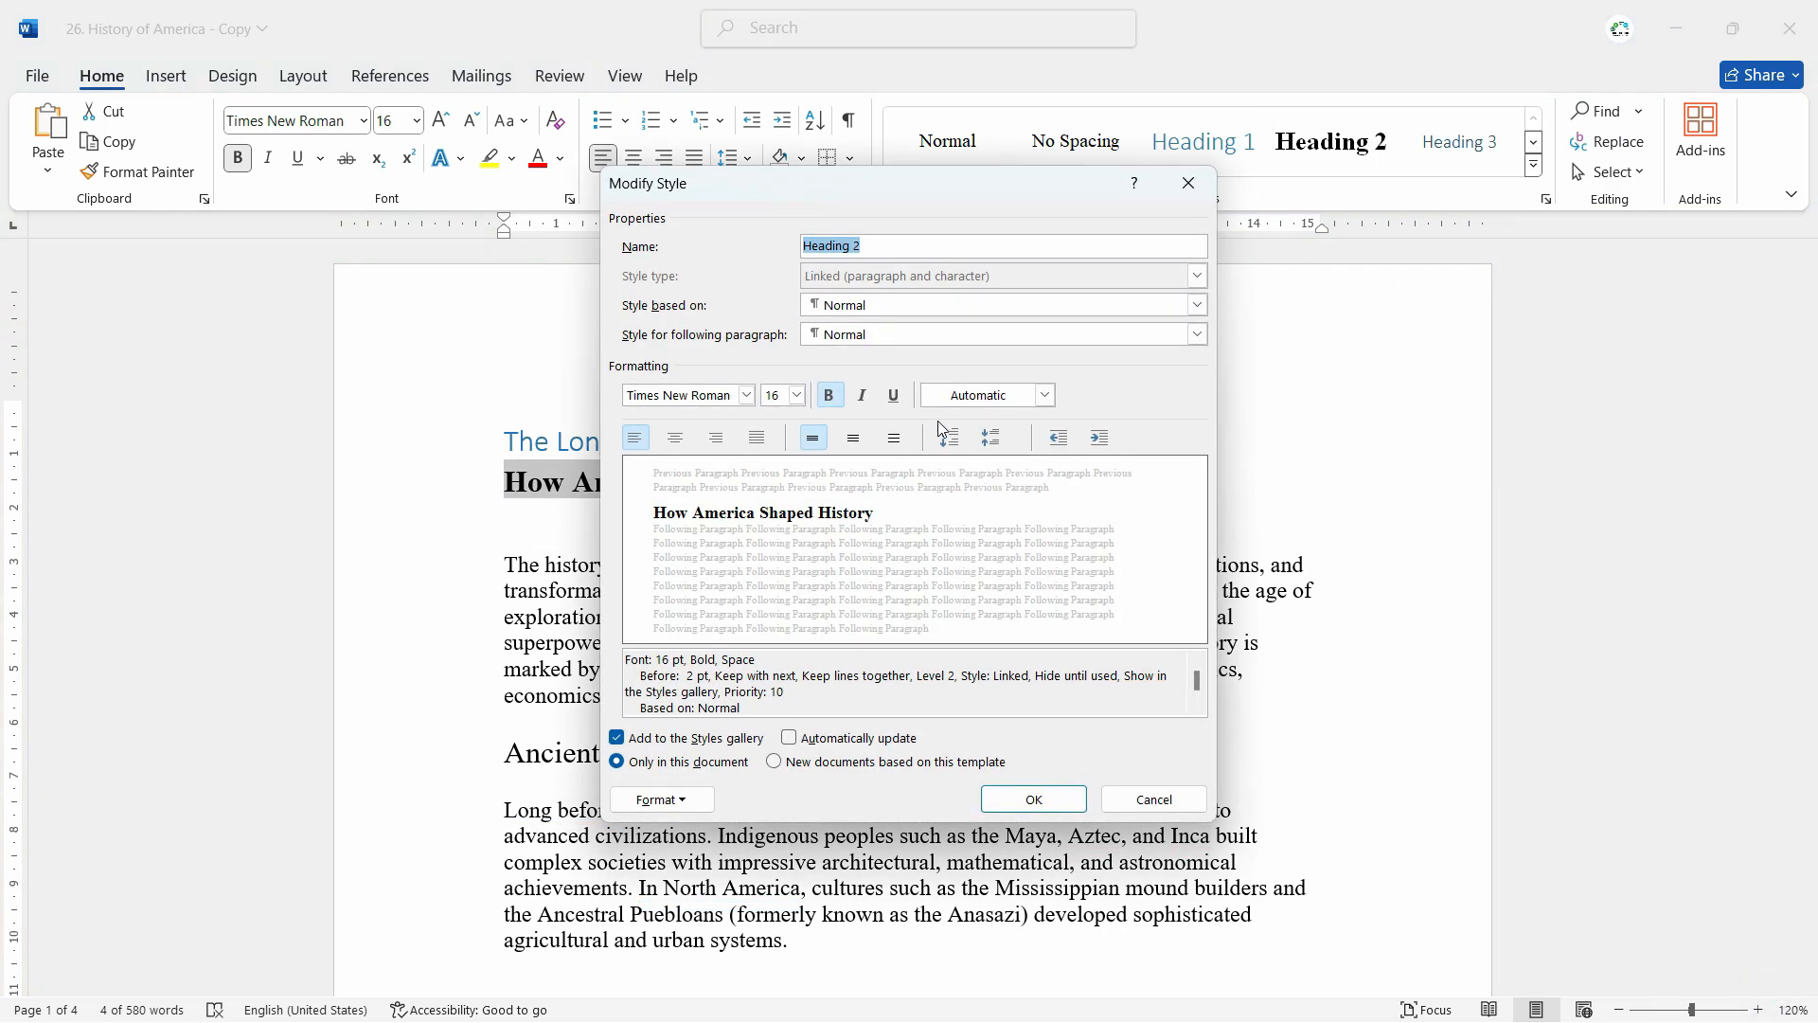
pyautogui.click(1150, 799)
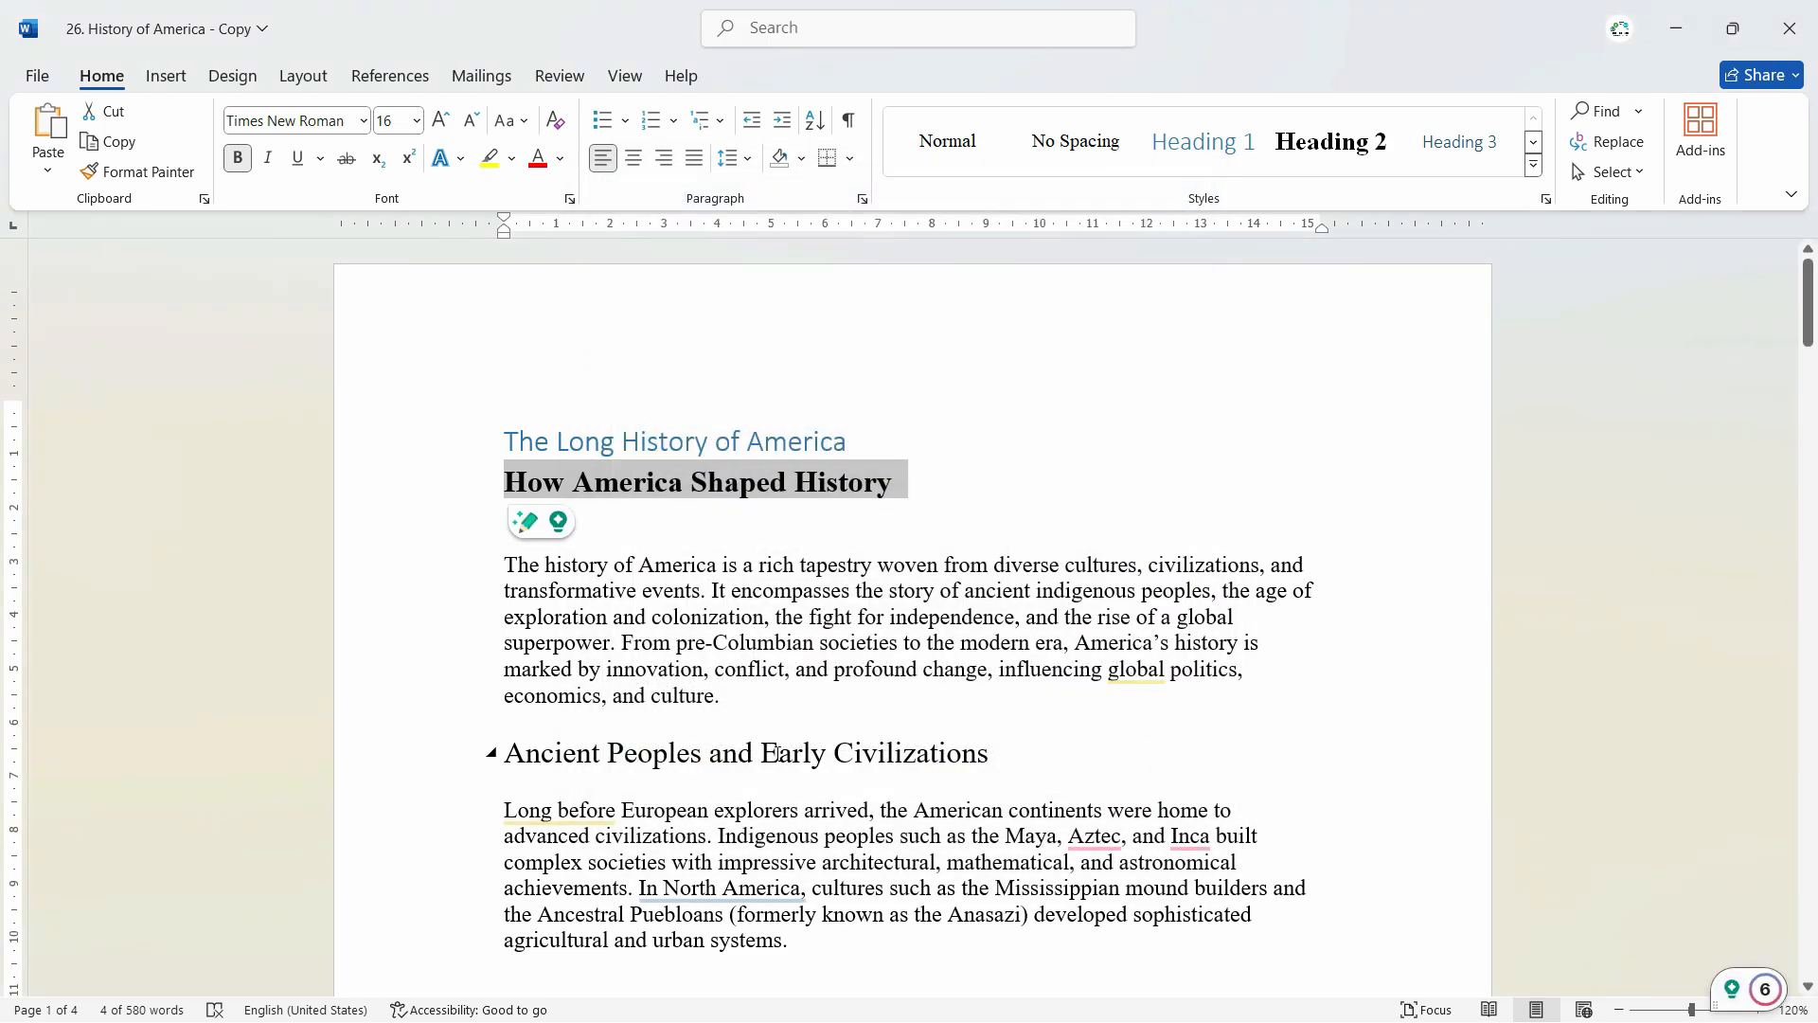
# - Apply Heading 2 to the "Ancient Peoples and Early Civilizations", "Exploration and Colonization" and "The Road to Independence" headings
pyautogui.tripleClick(885, 751)
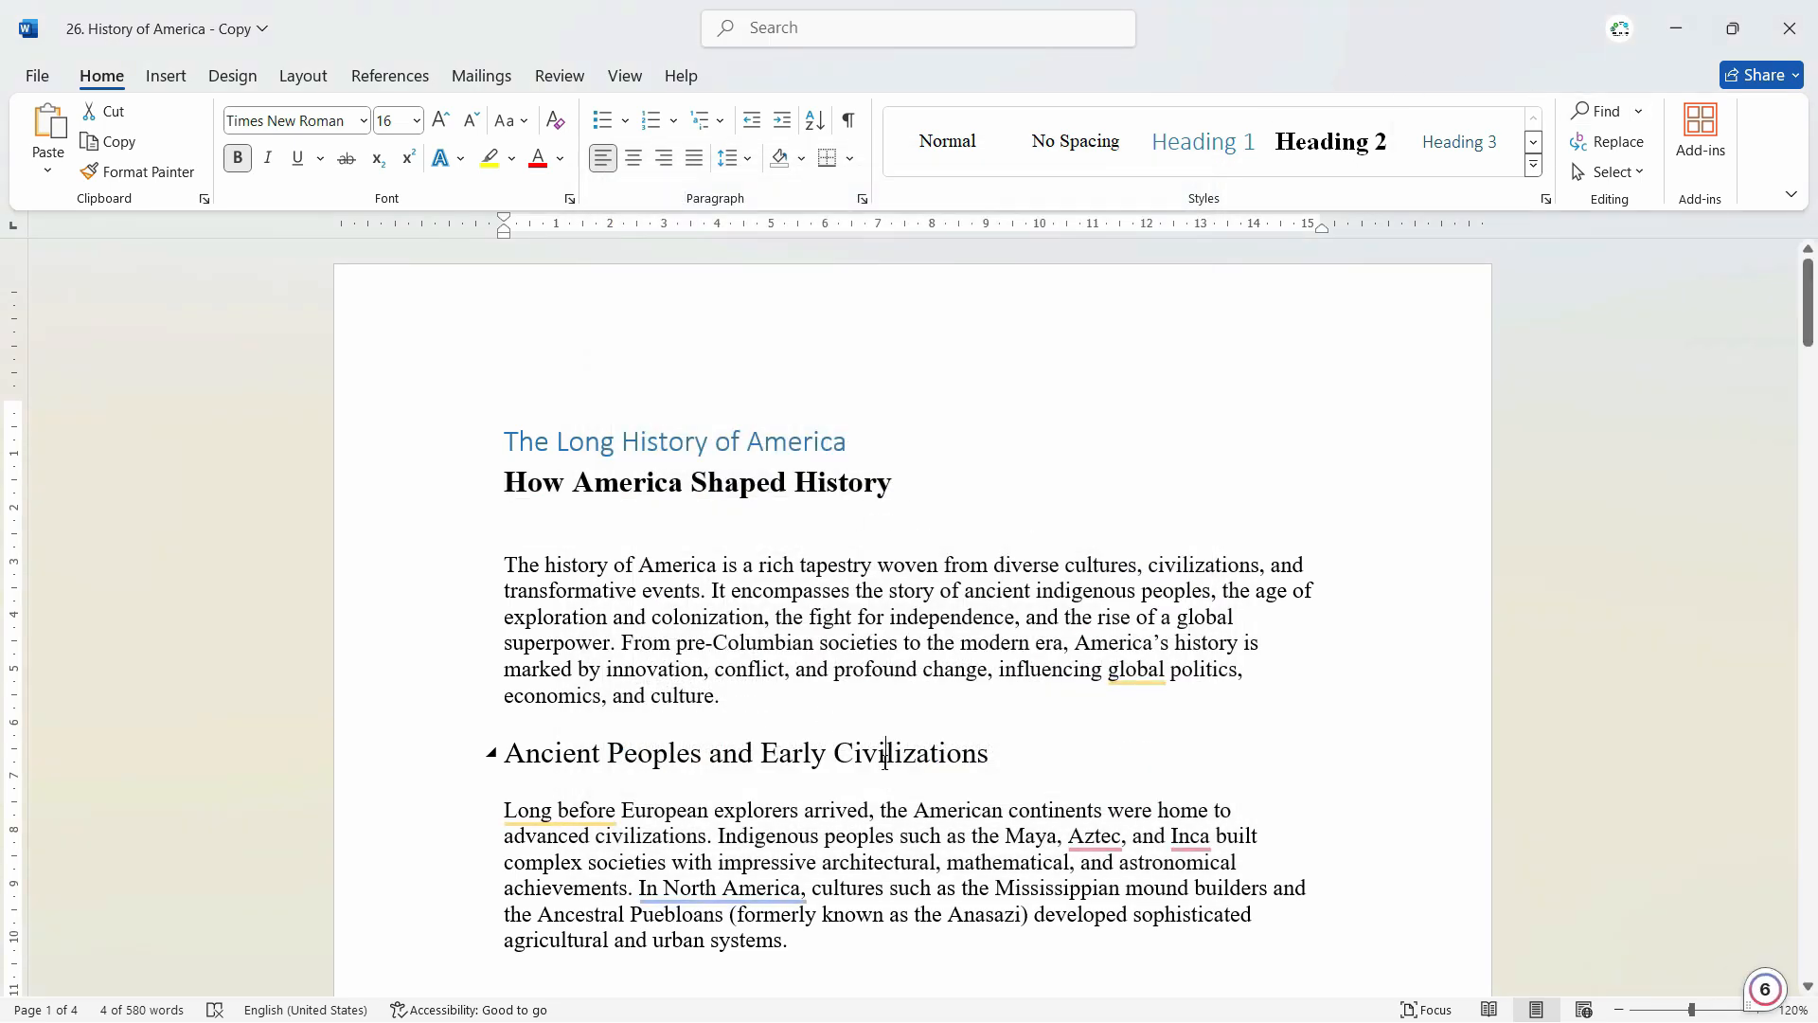
pyautogui.click(1325, 128)
pyautogui.scroll(-10, 1212, 606)
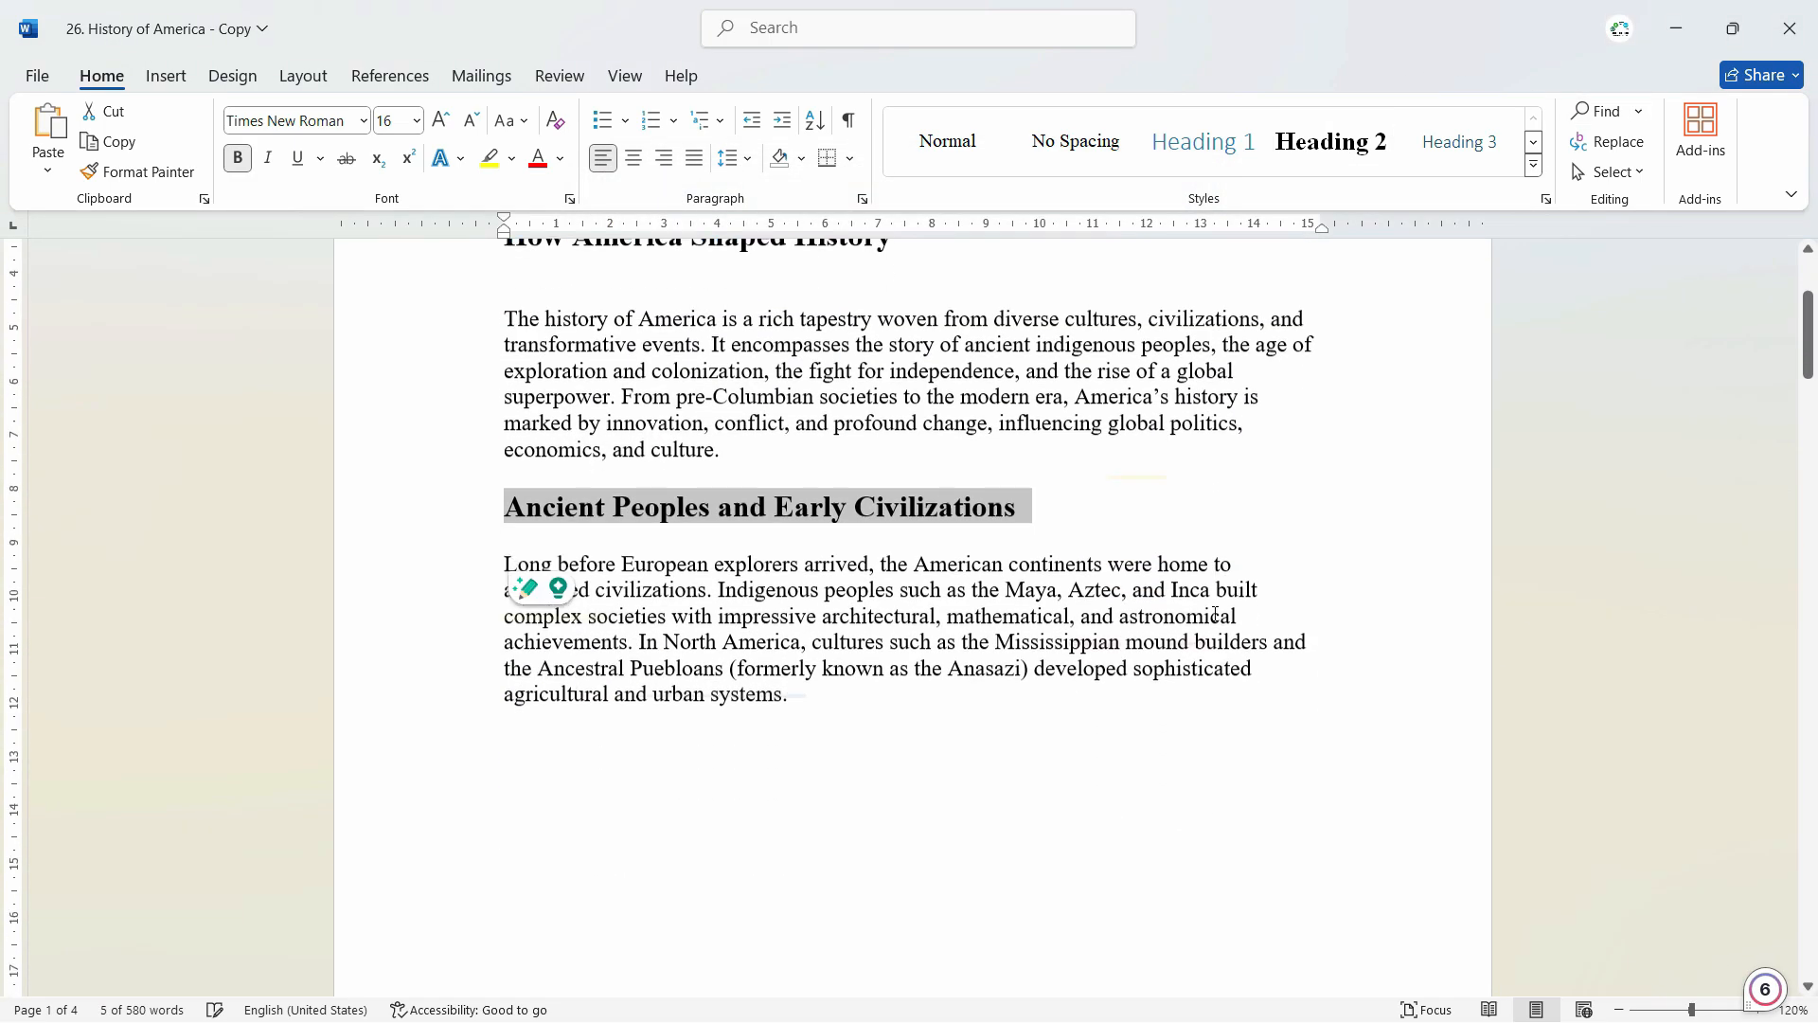
pyautogui.scroll(-6, 1198, 611)
pyautogui.tripleClick(721, 557)
pyautogui.click(1318, 142)
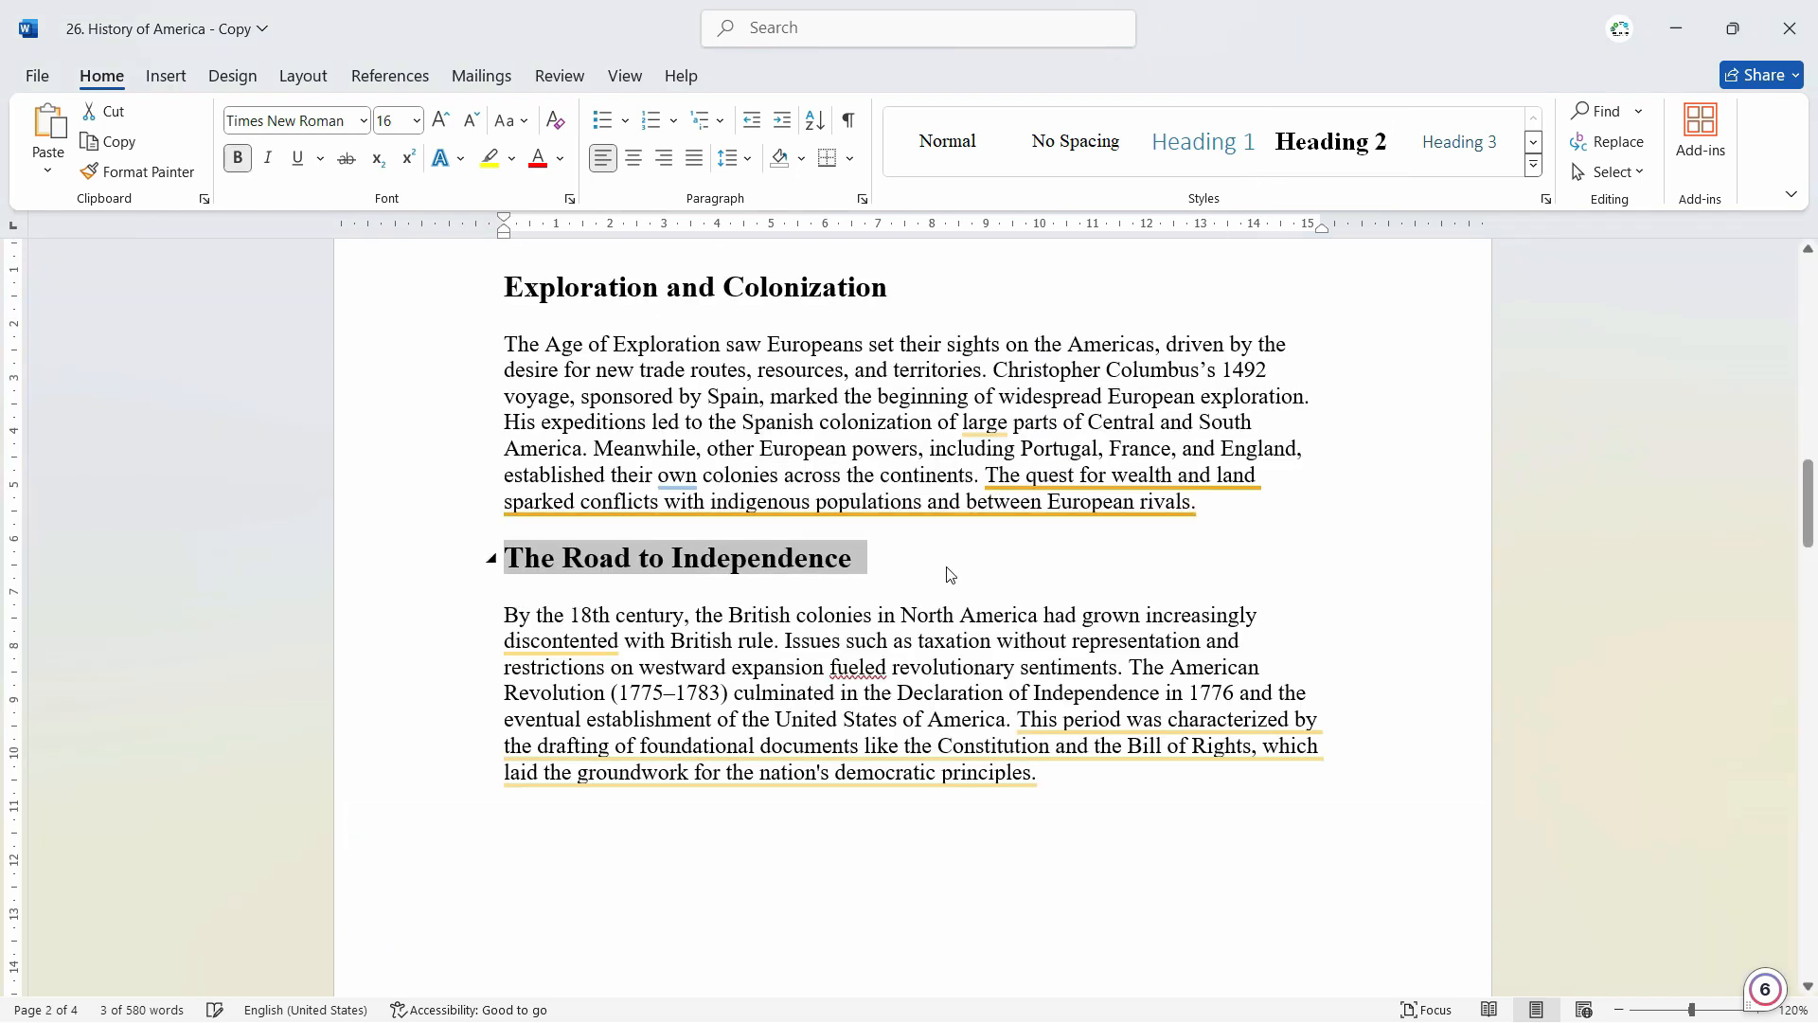
# - Apply the Heading 2 style to the "Expansion and Conflict" heading on page 3
pyautogui.scroll(-6, 923, 567)
pyautogui.scroll(-8, 875, 562)
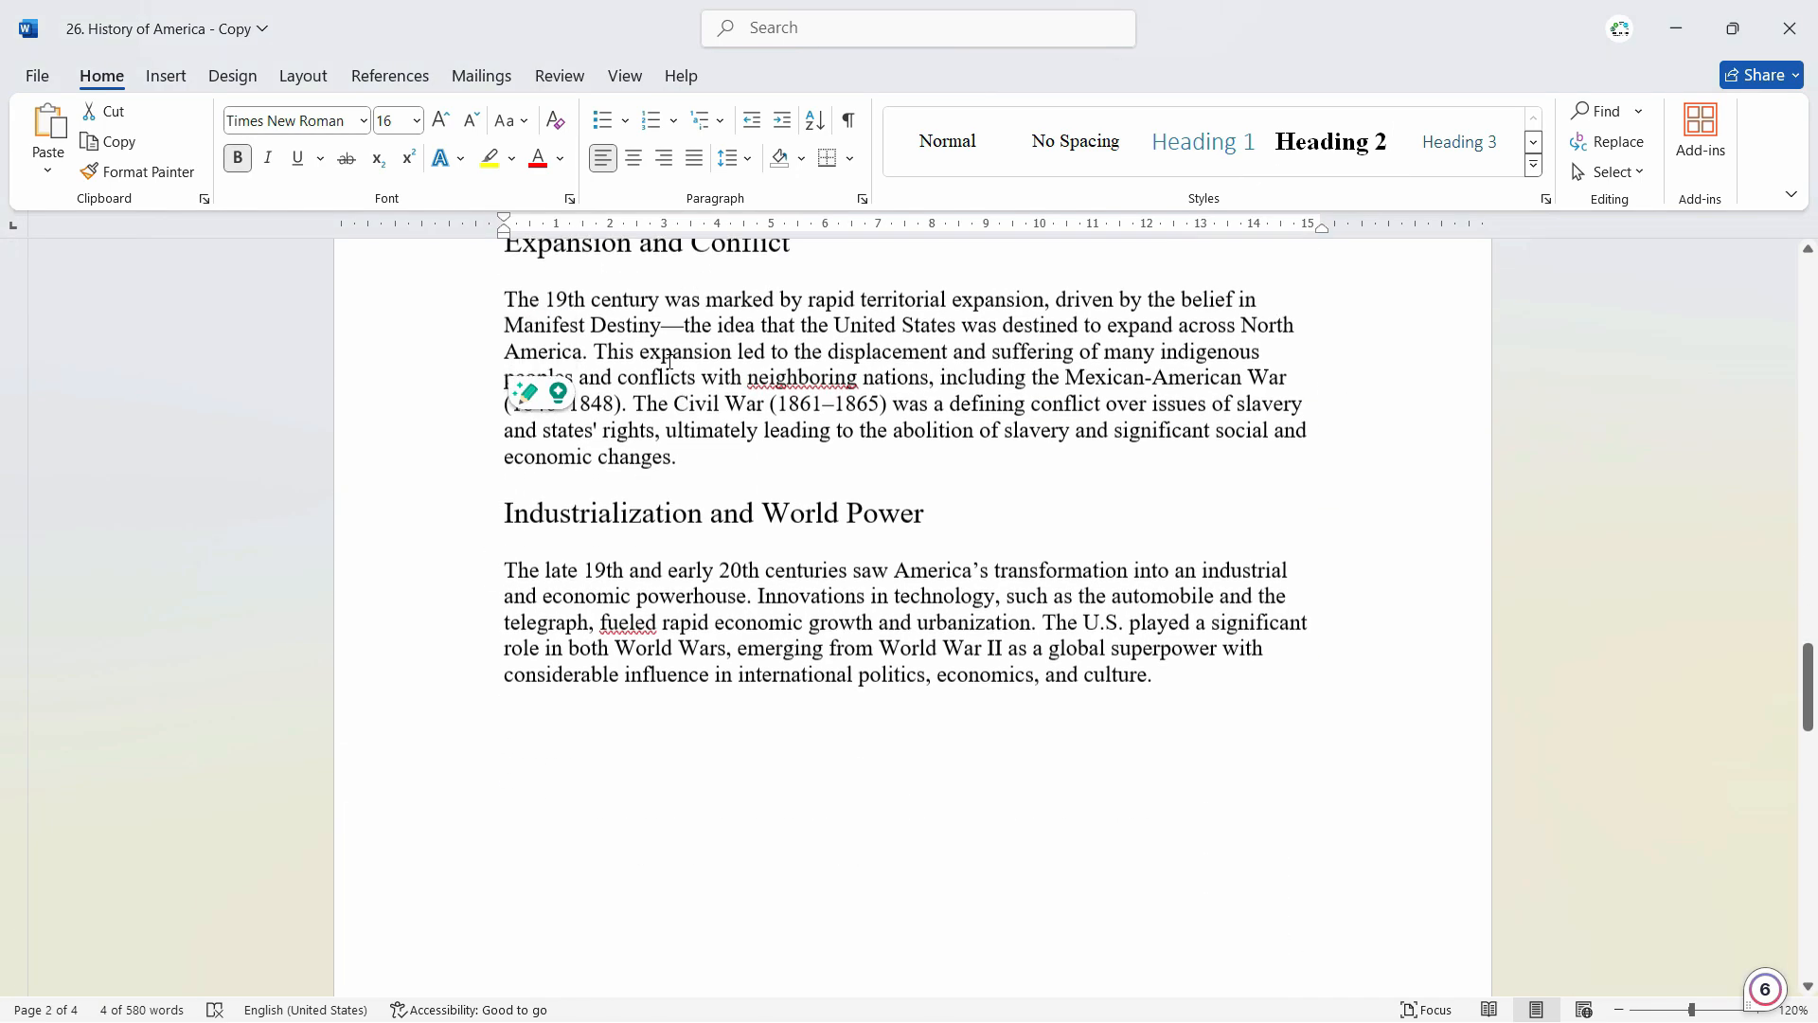
pyautogui.scroll(1, 834, 568)
pyautogui.tripleClick(663, 285)
pyautogui.click(1318, 152)
pyautogui.scroll(2, 712, 706)
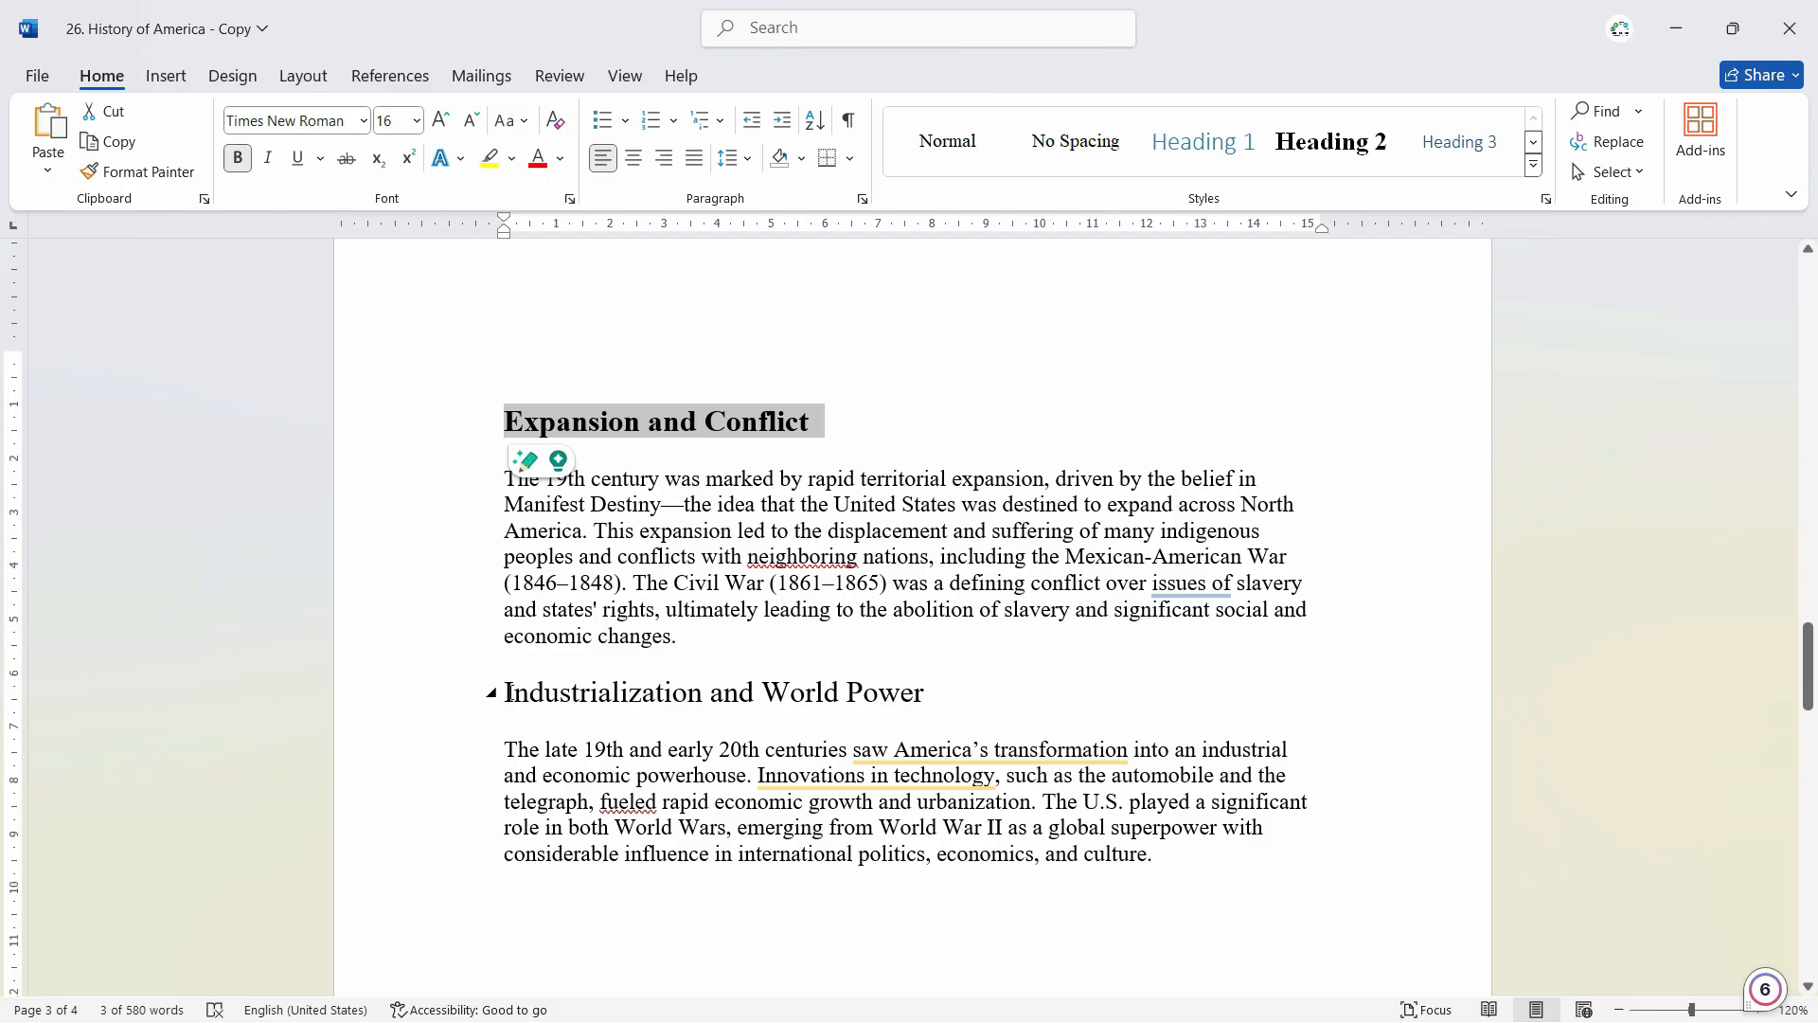
# - Apply the Heading 2 style to the "Modern Era and Global Influence" and "America's Diverse Legacy" headings on page 4
pyautogui.scroll(-10, 508, 693)
pyautogui.tripleClick(720, 511)
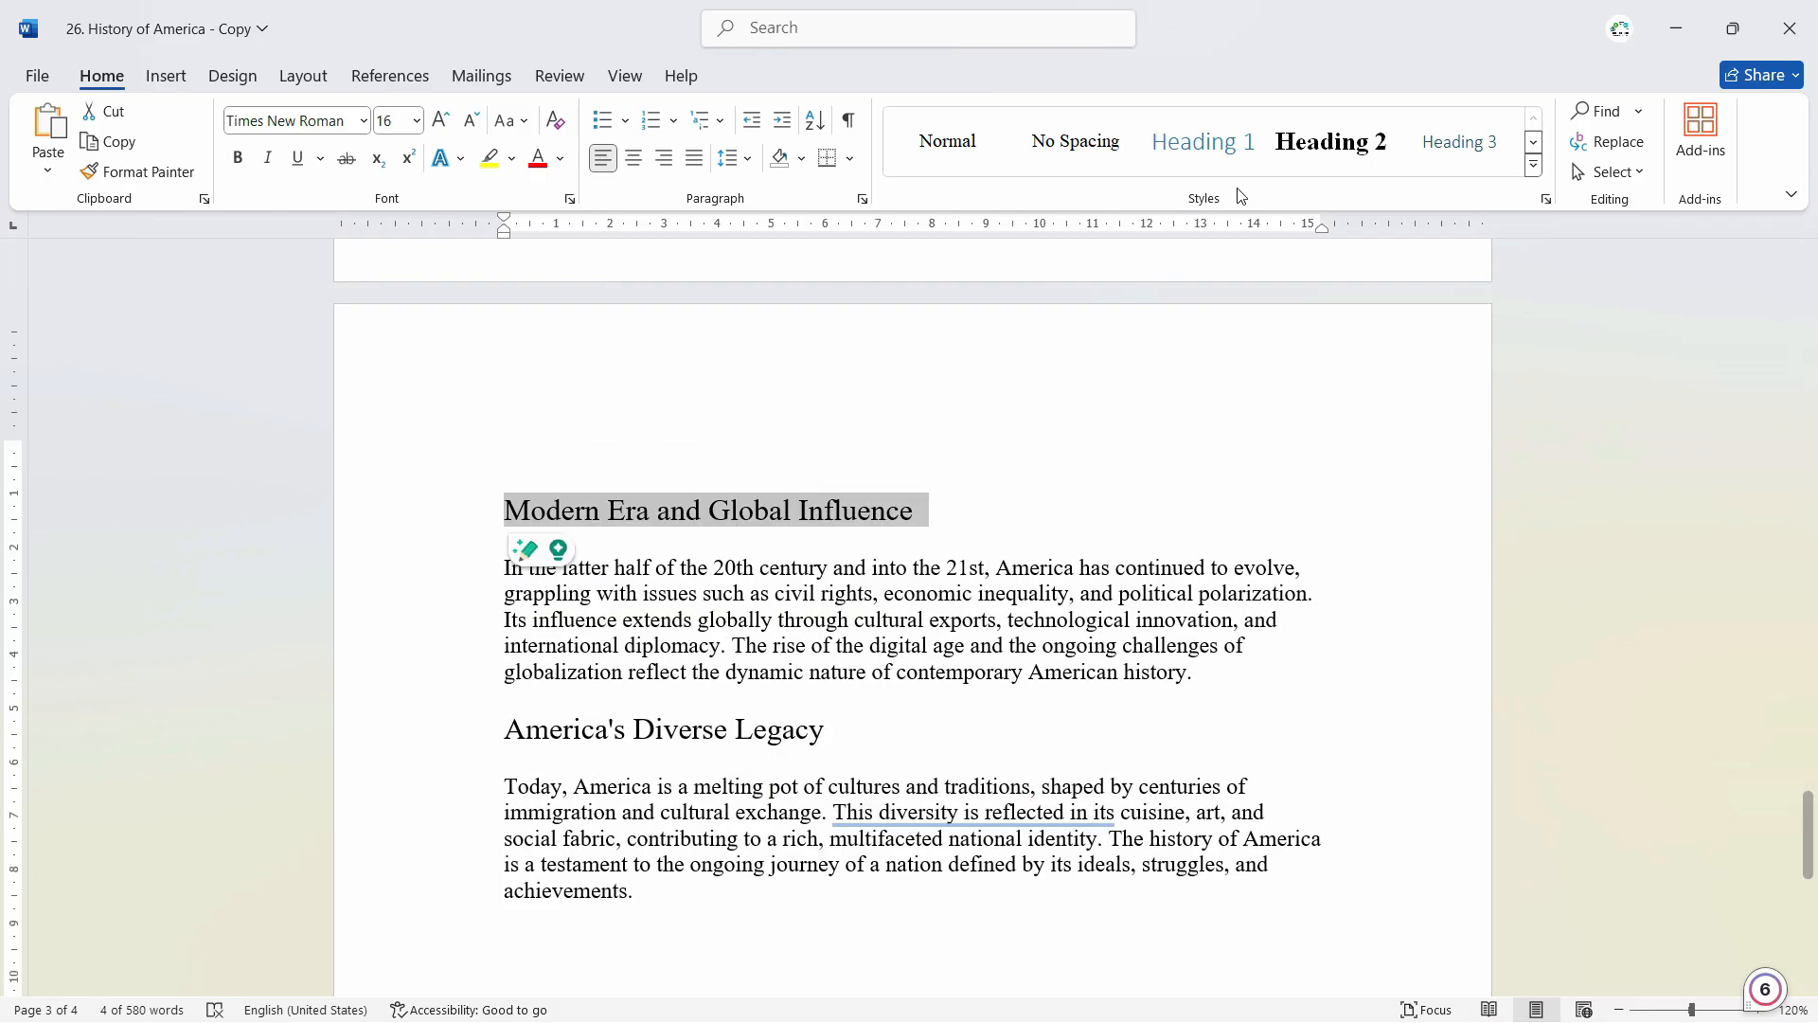
pyautogui.click(1330, 142)
pyautogui.doubleClick(735, 737)
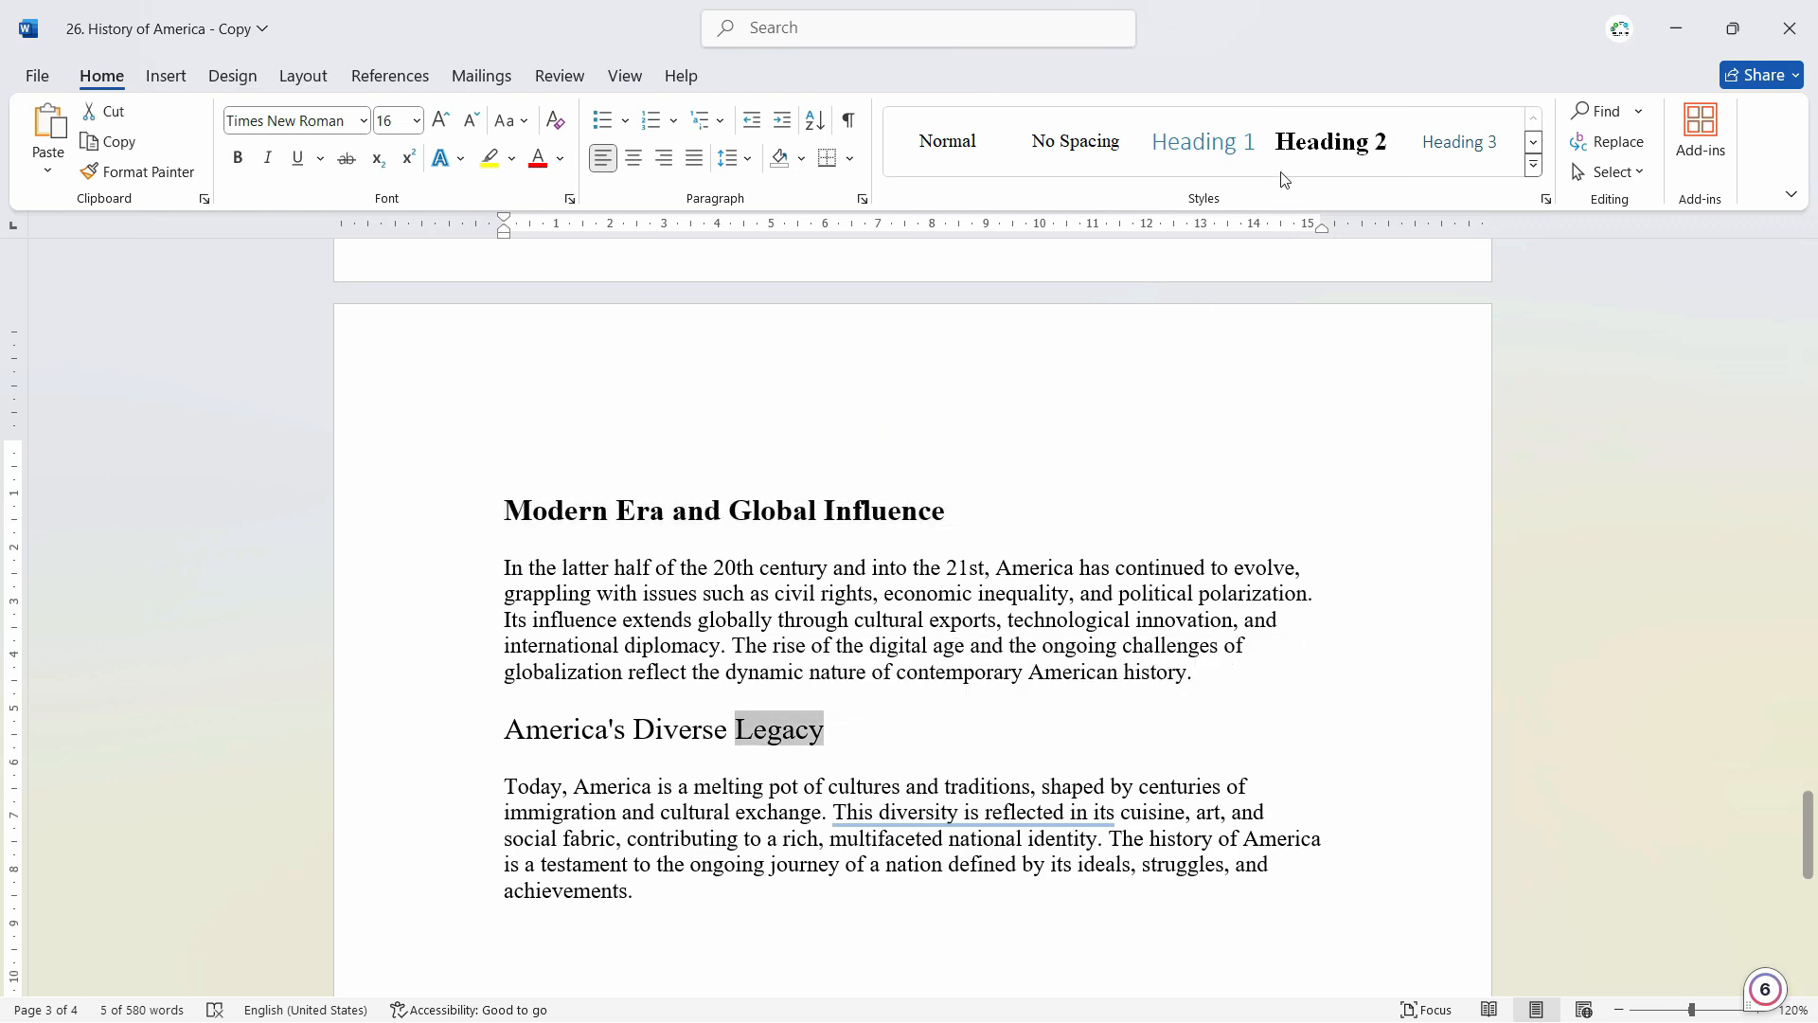
pyautogui.tripleClick(661, 725)
pyautogui.hotkey('ctrl', 'b')
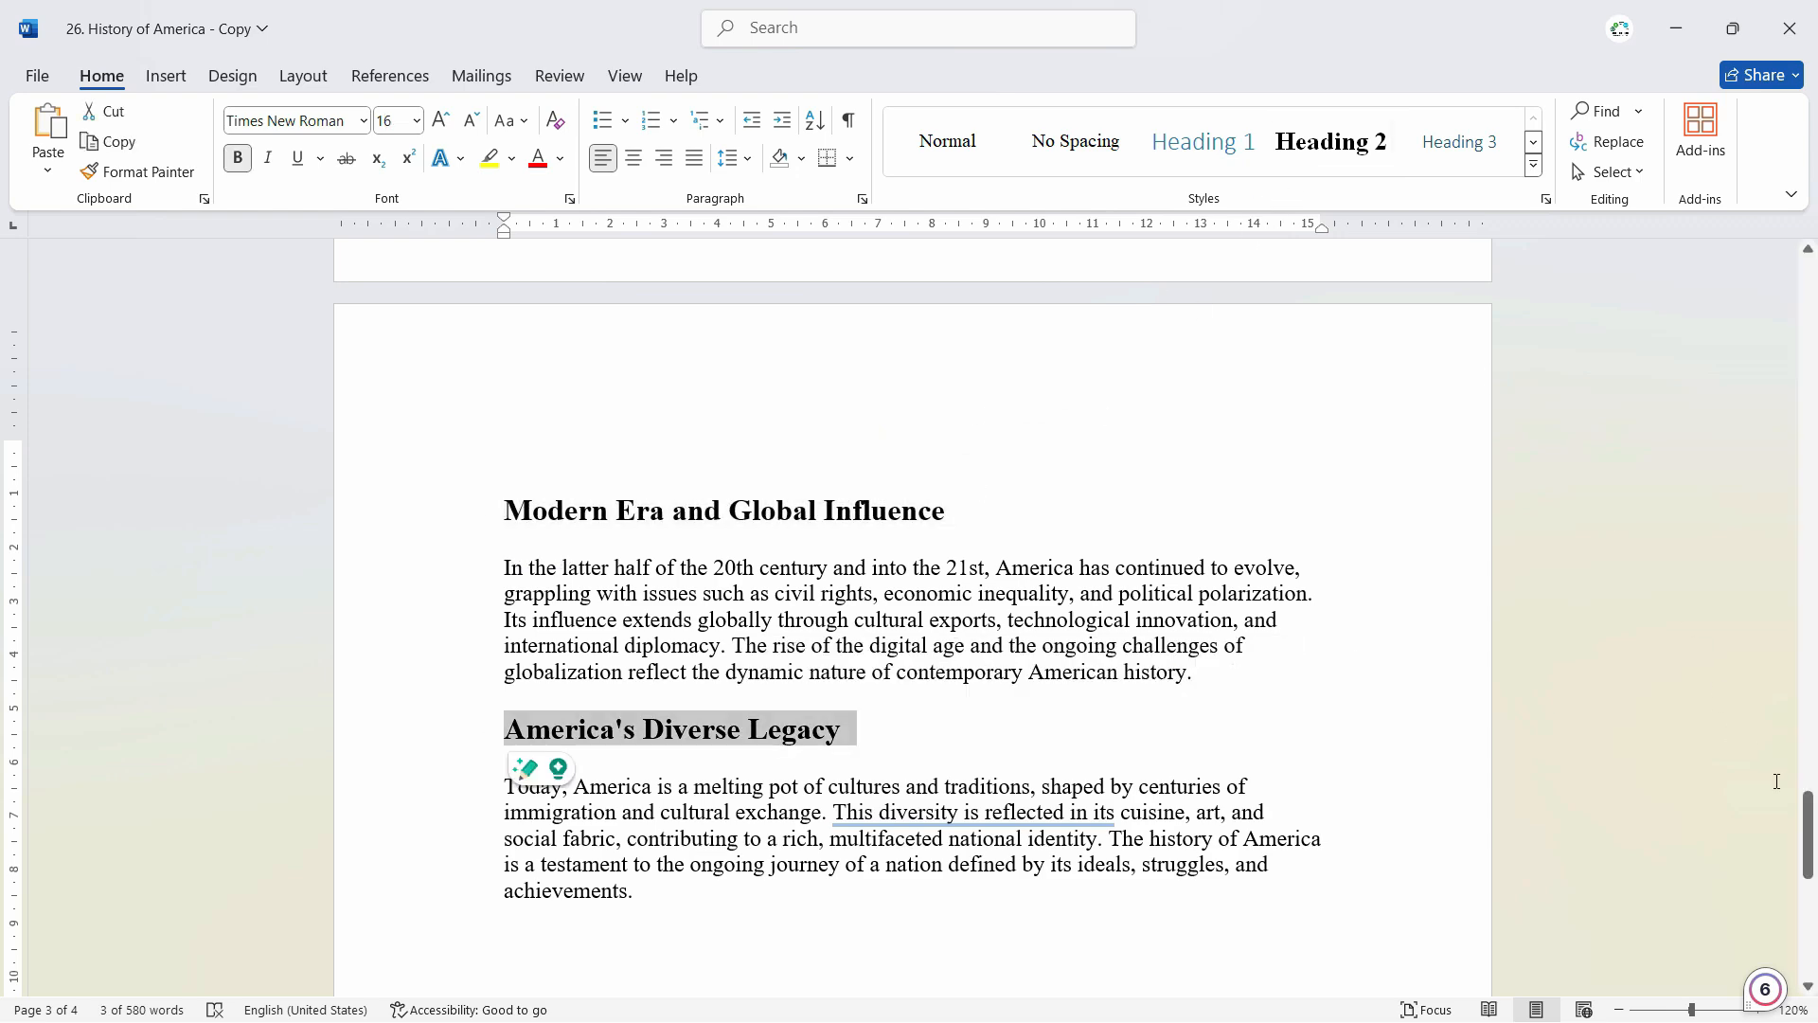
# - Insert an Automatic Table 1 table of contents before the title "The Long History of America" on the first page
pyautogui.moveTo(1808, 822); pyautogui.dragTo(1812, 274)
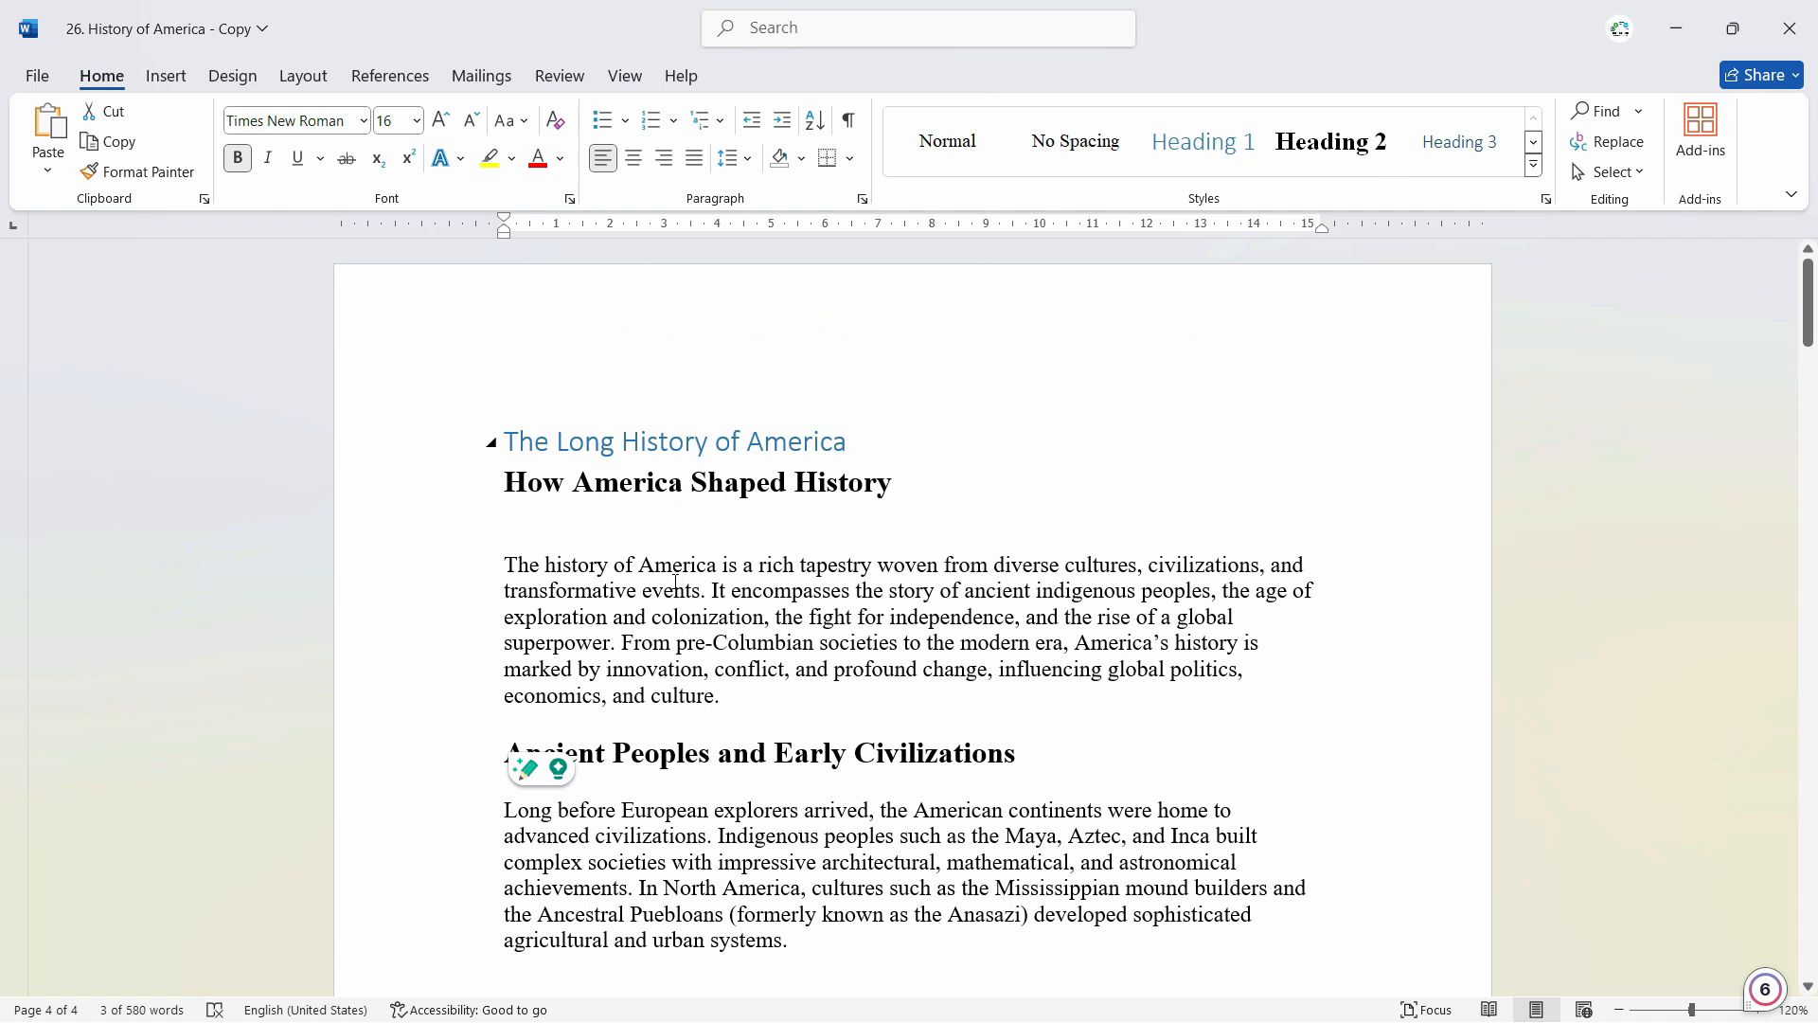
pyautogui.click(753, 617)
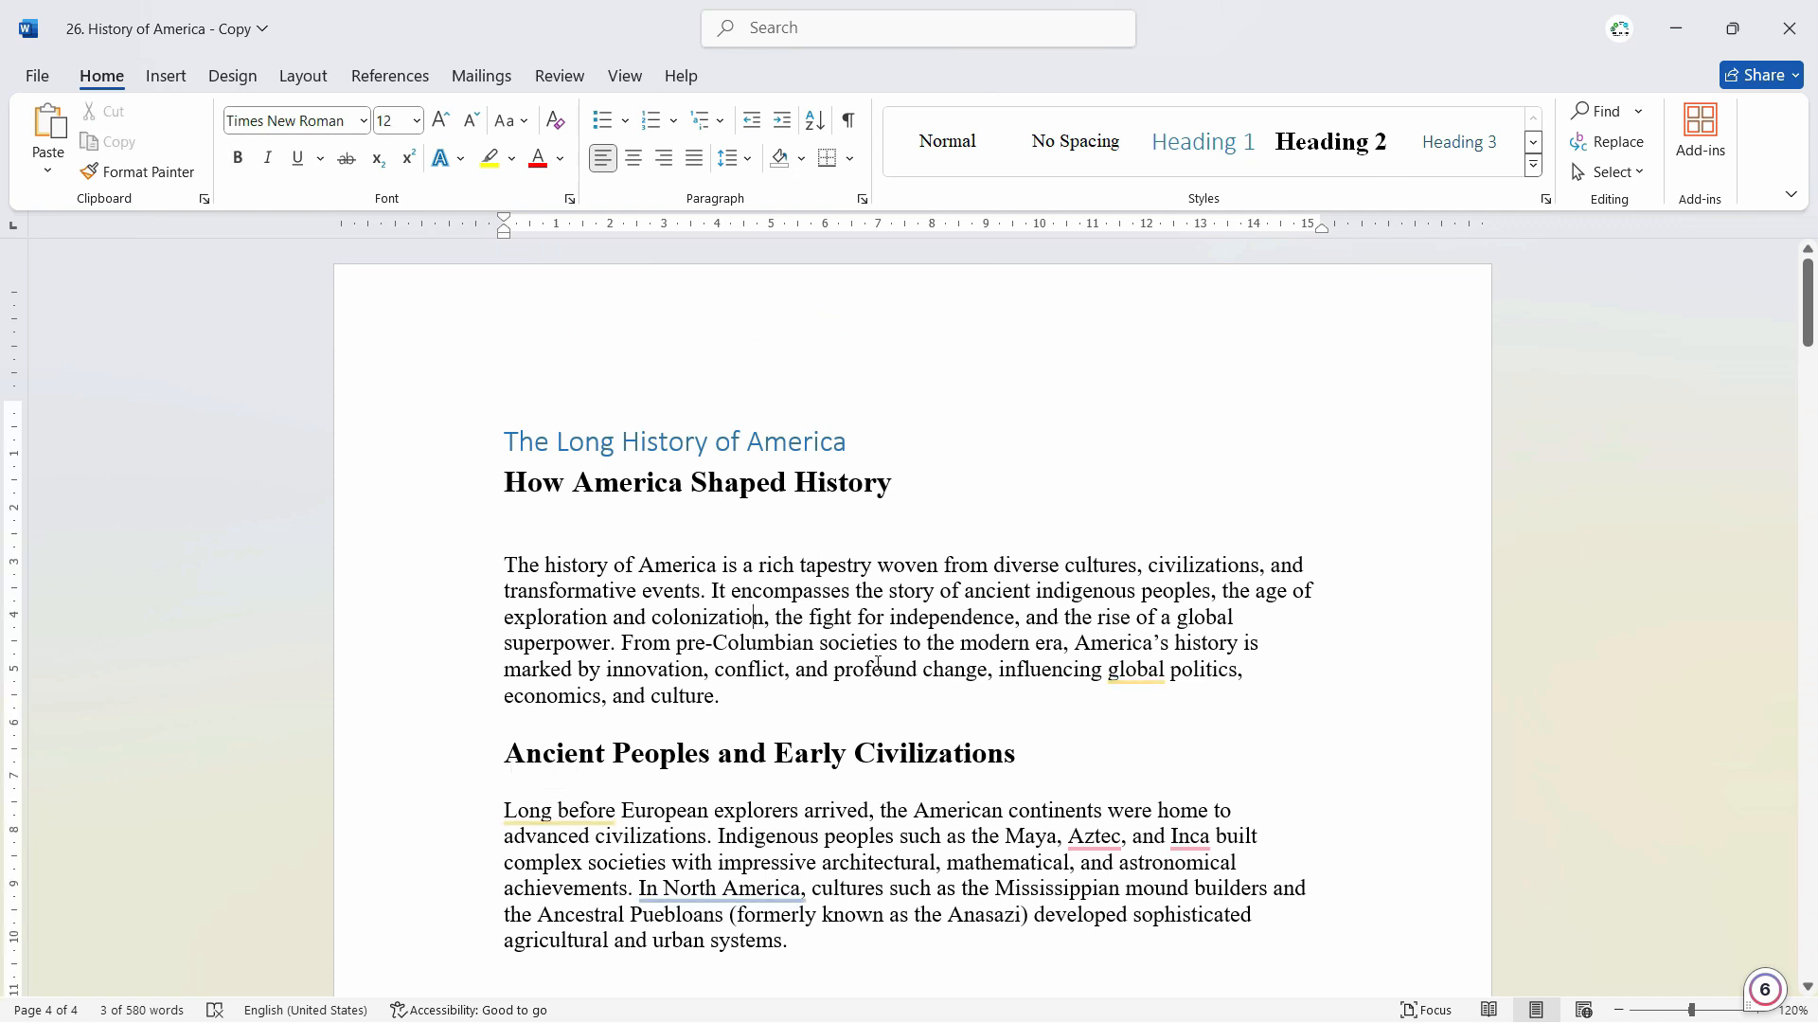
pyautogui.click(505, 441)
pyautogui.click(794, 483)
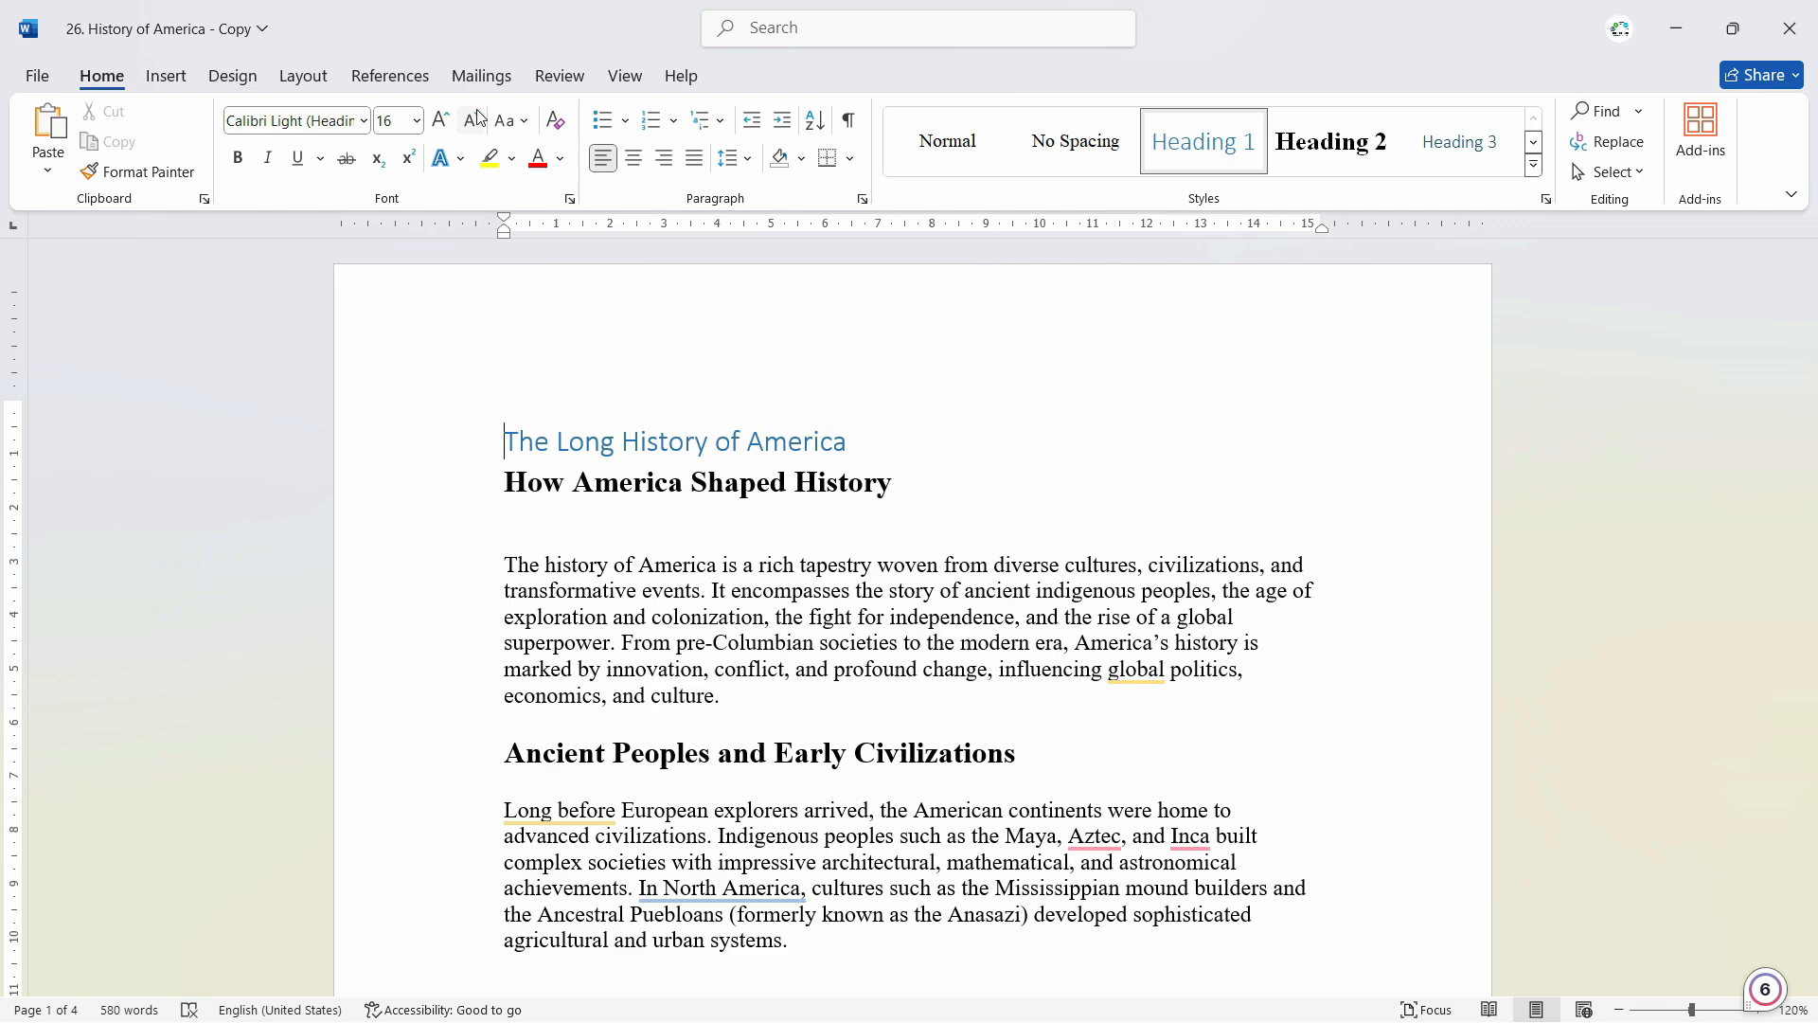
pyautogui.click(376, 80)
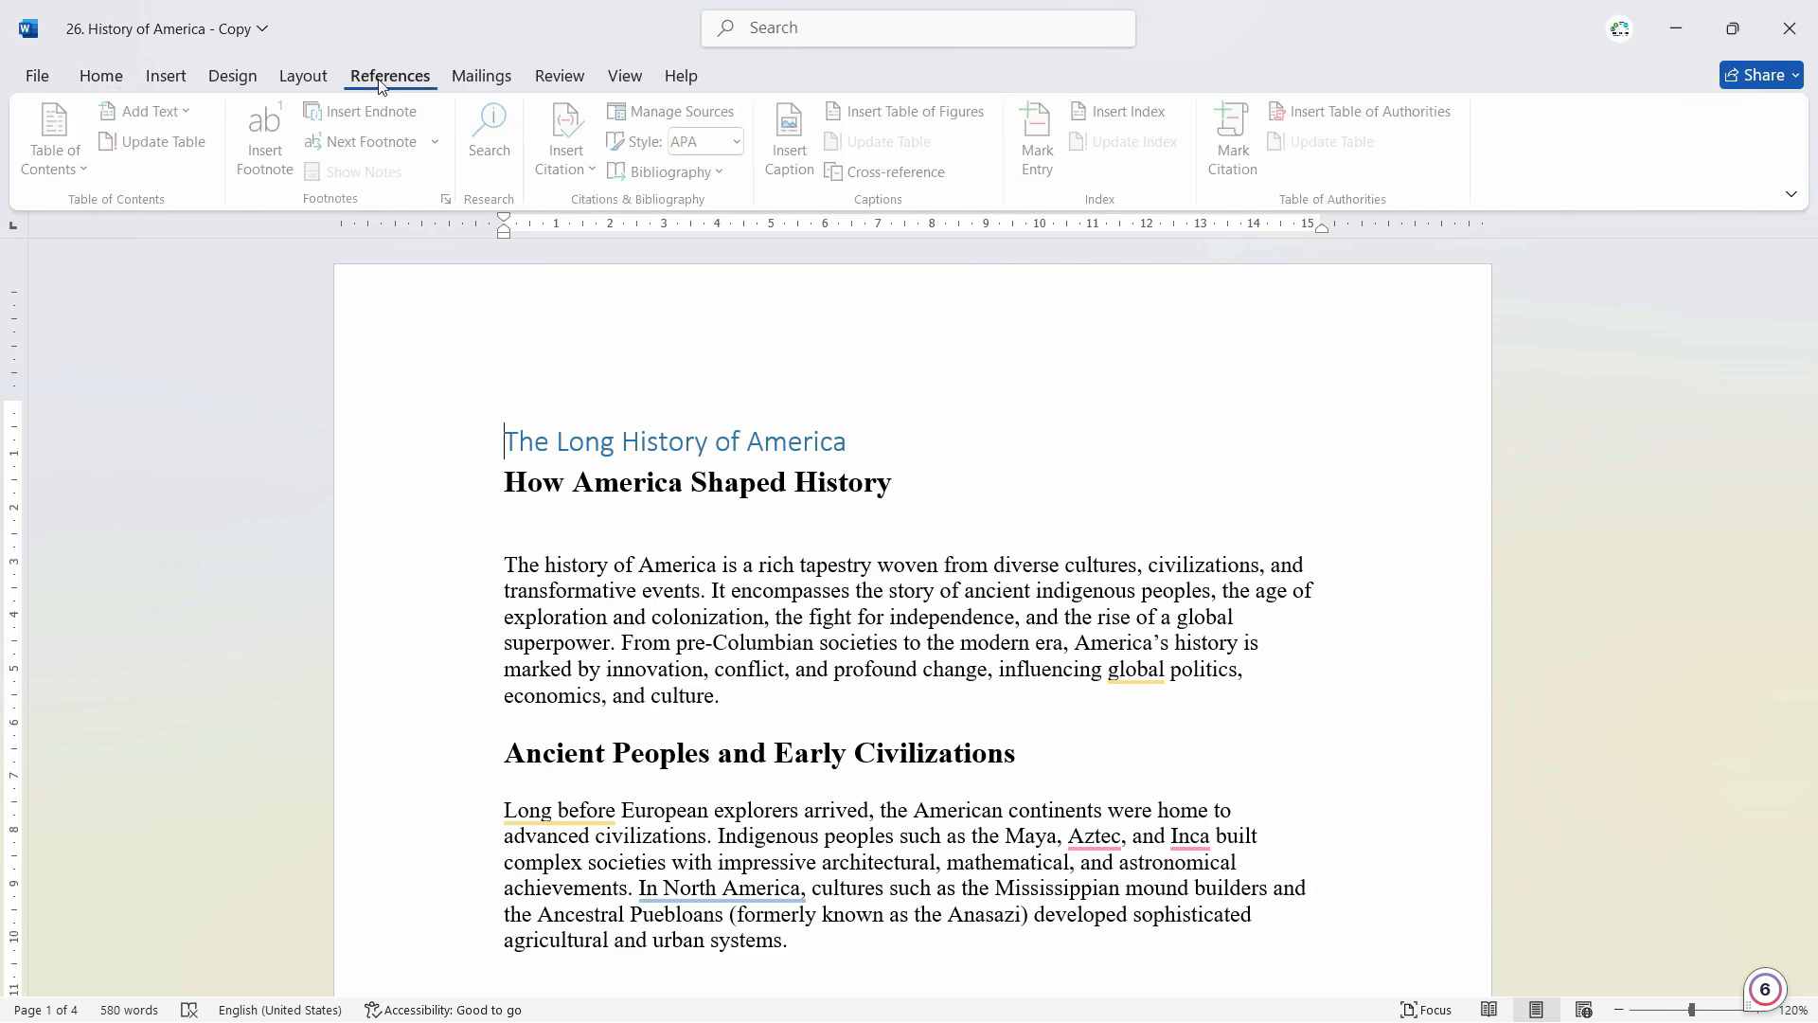
pyautogui.click(55, 163)
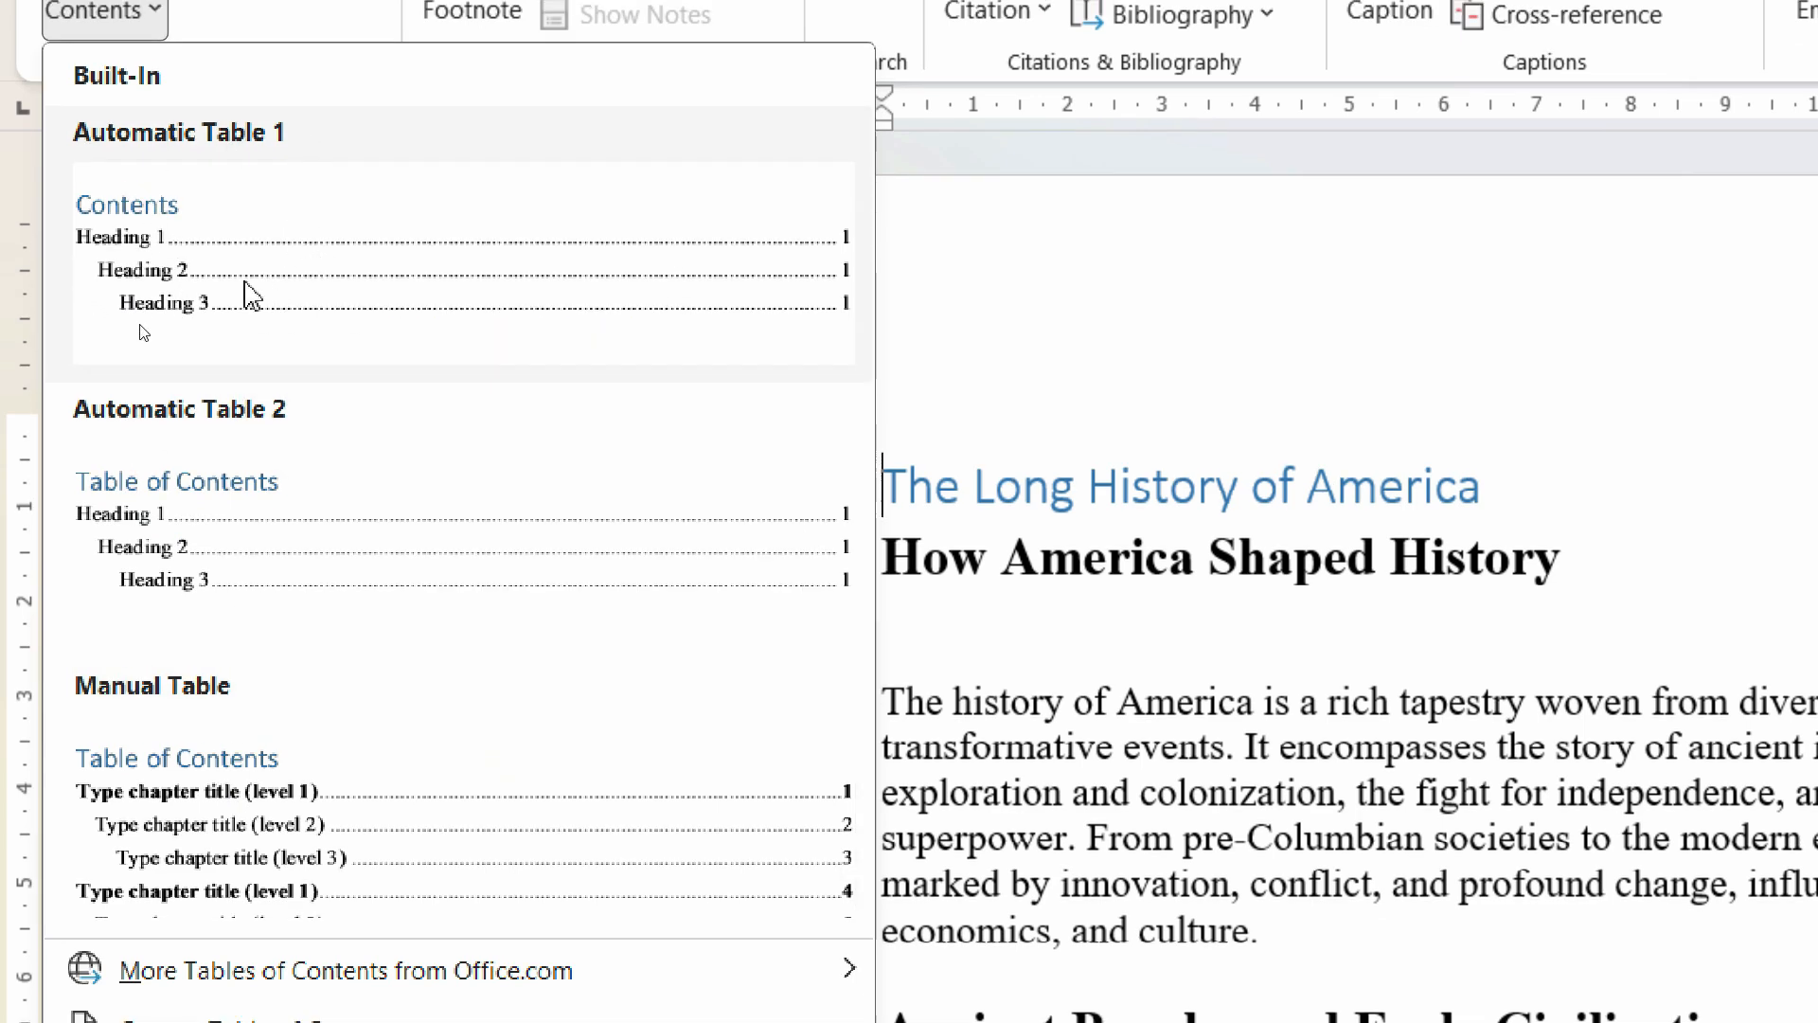
pyautogui.click(243, 293)
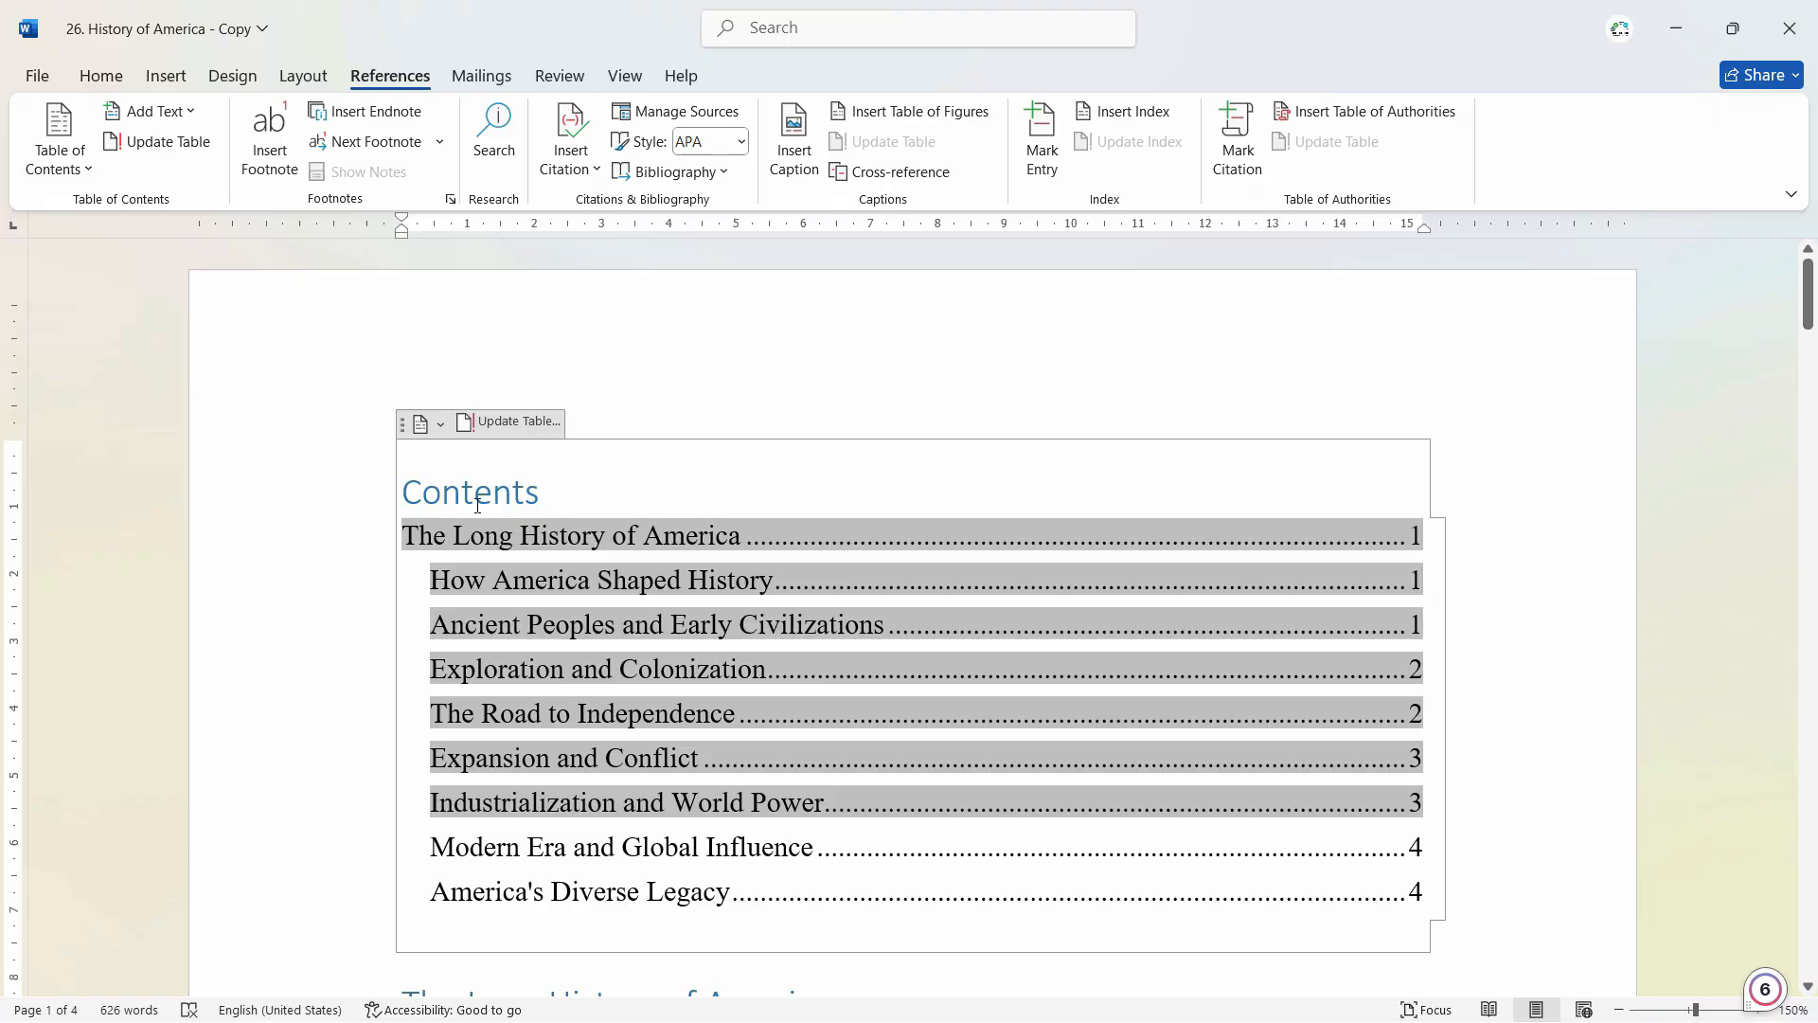
# - Examine the heading entries and page numbers listed in the table of contents
pyautogui.click(303, 514)
pyautogui.click(337, 578)
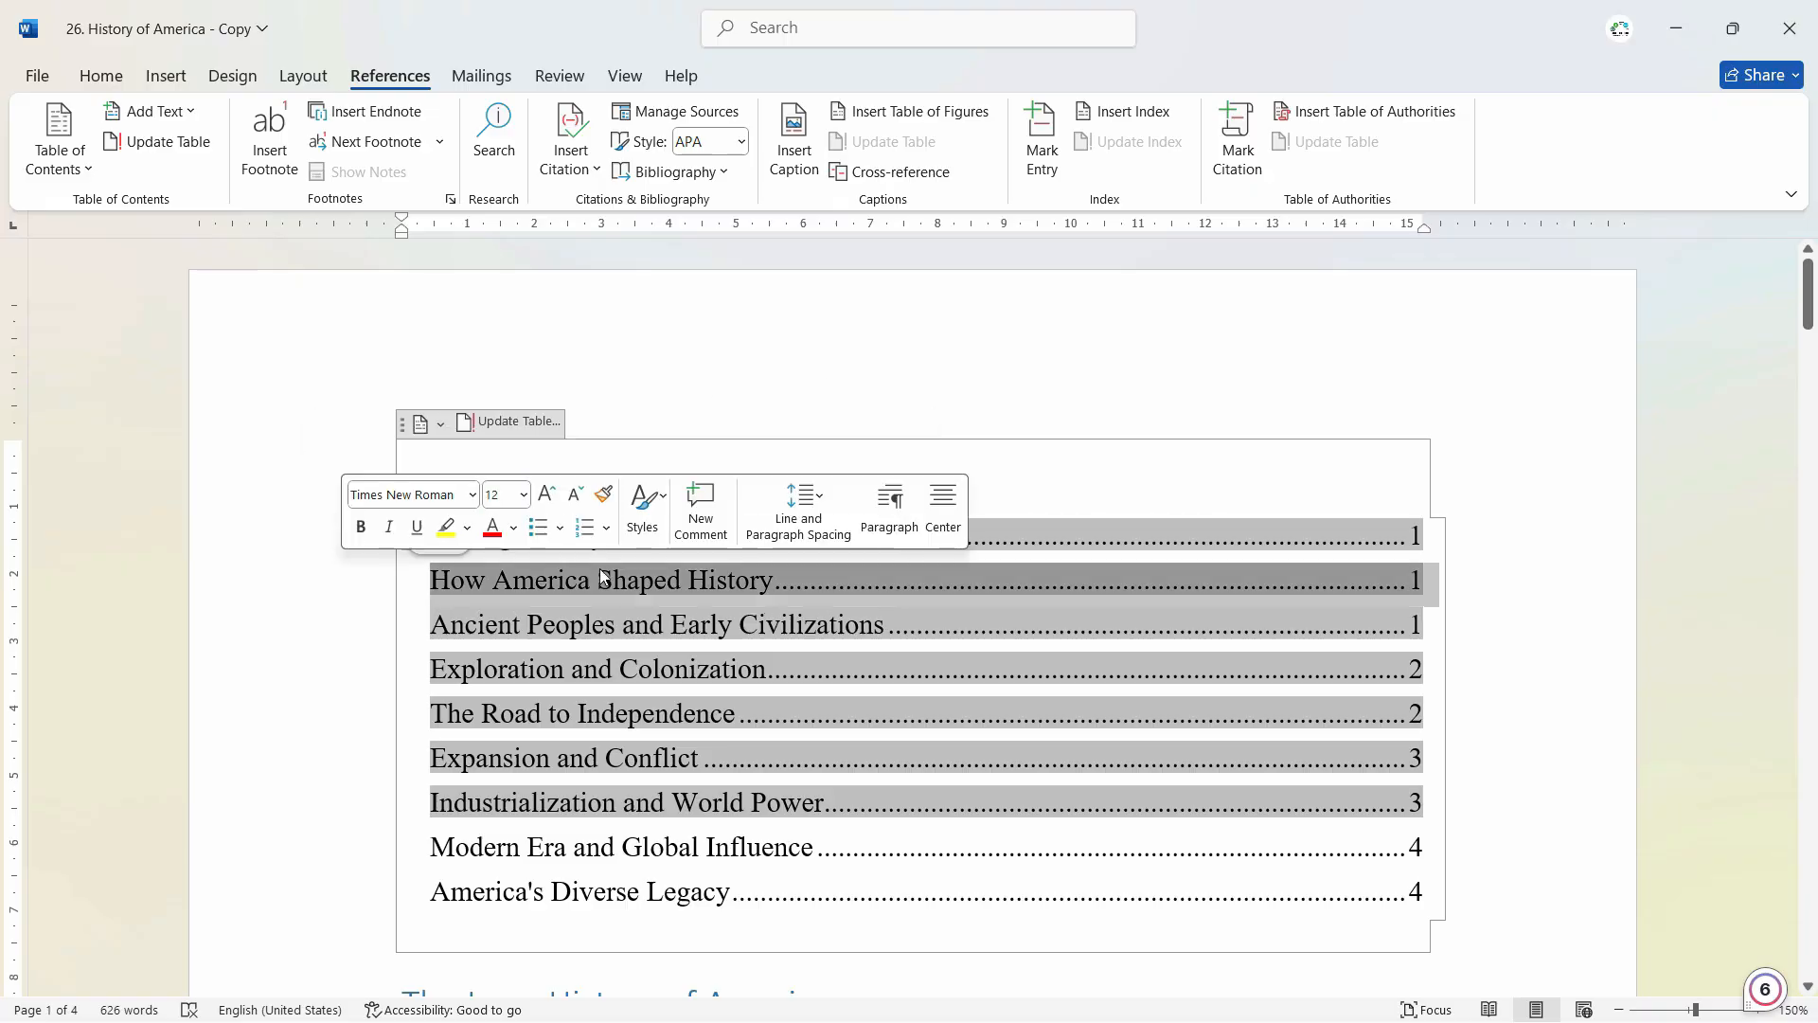
pyautogui.click(1723, 347)
pyautogui.click(1409, 845)
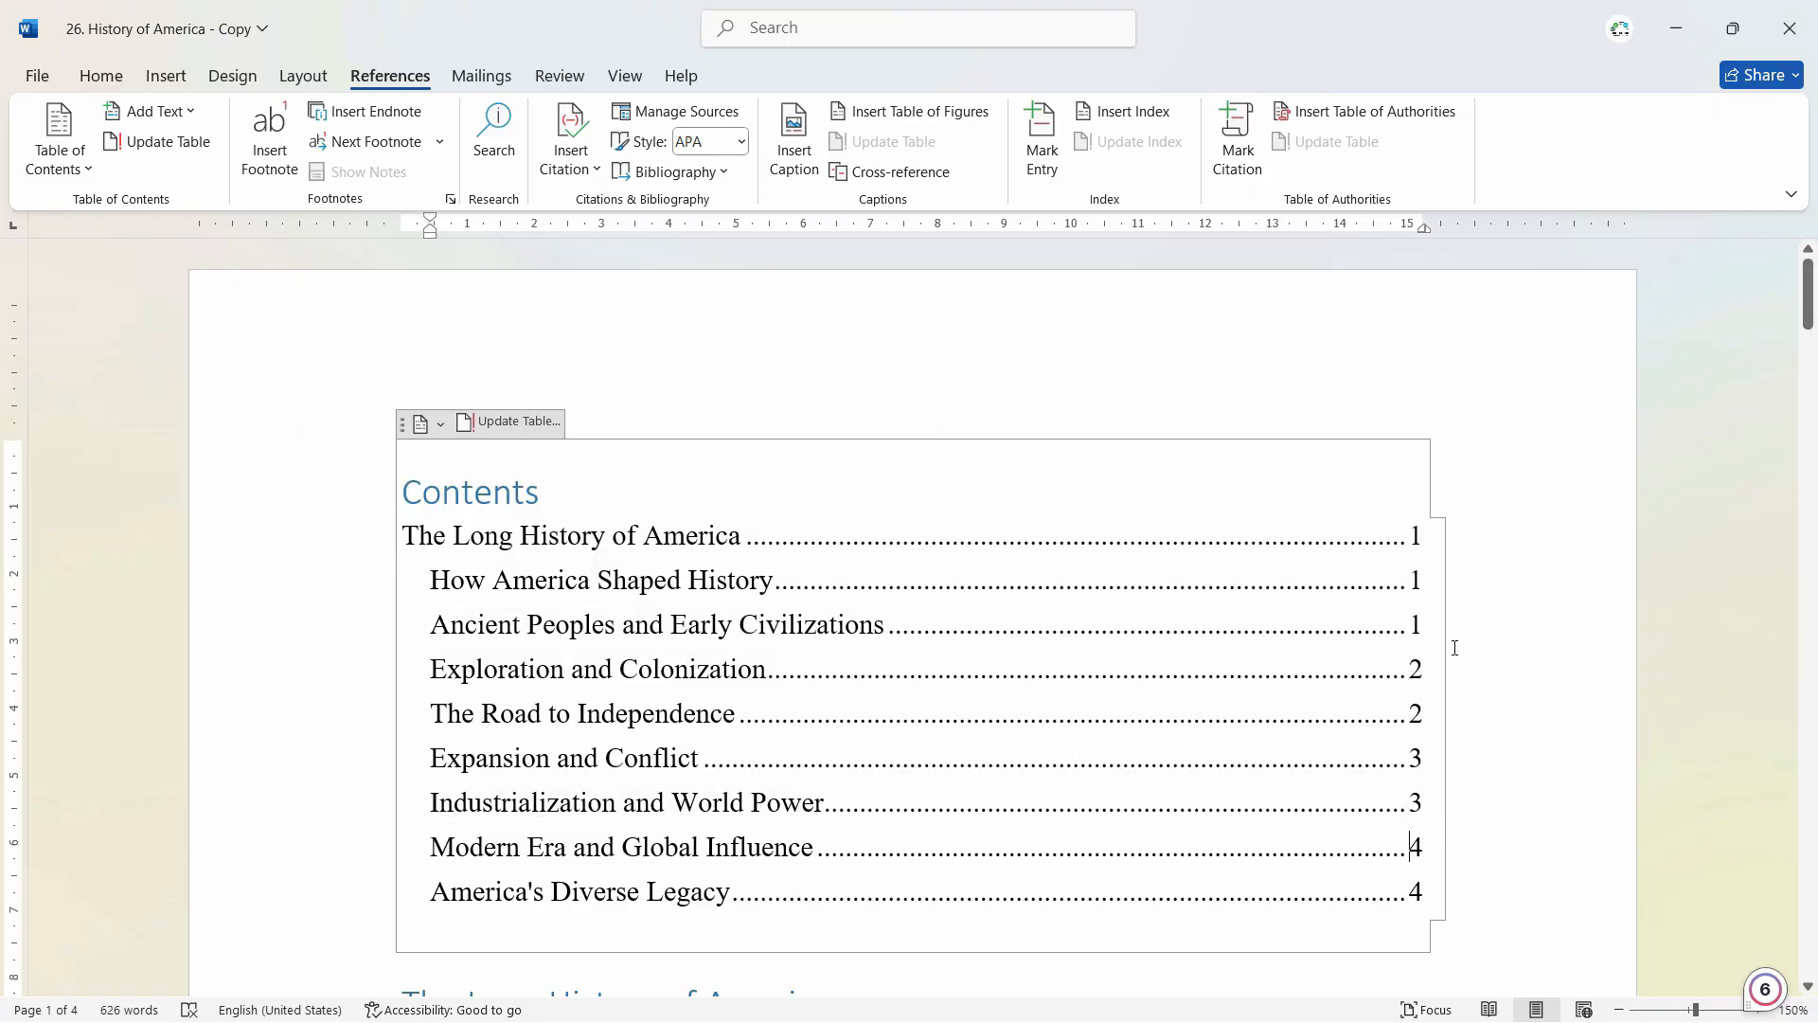
pyautogui.click(1420, 536)
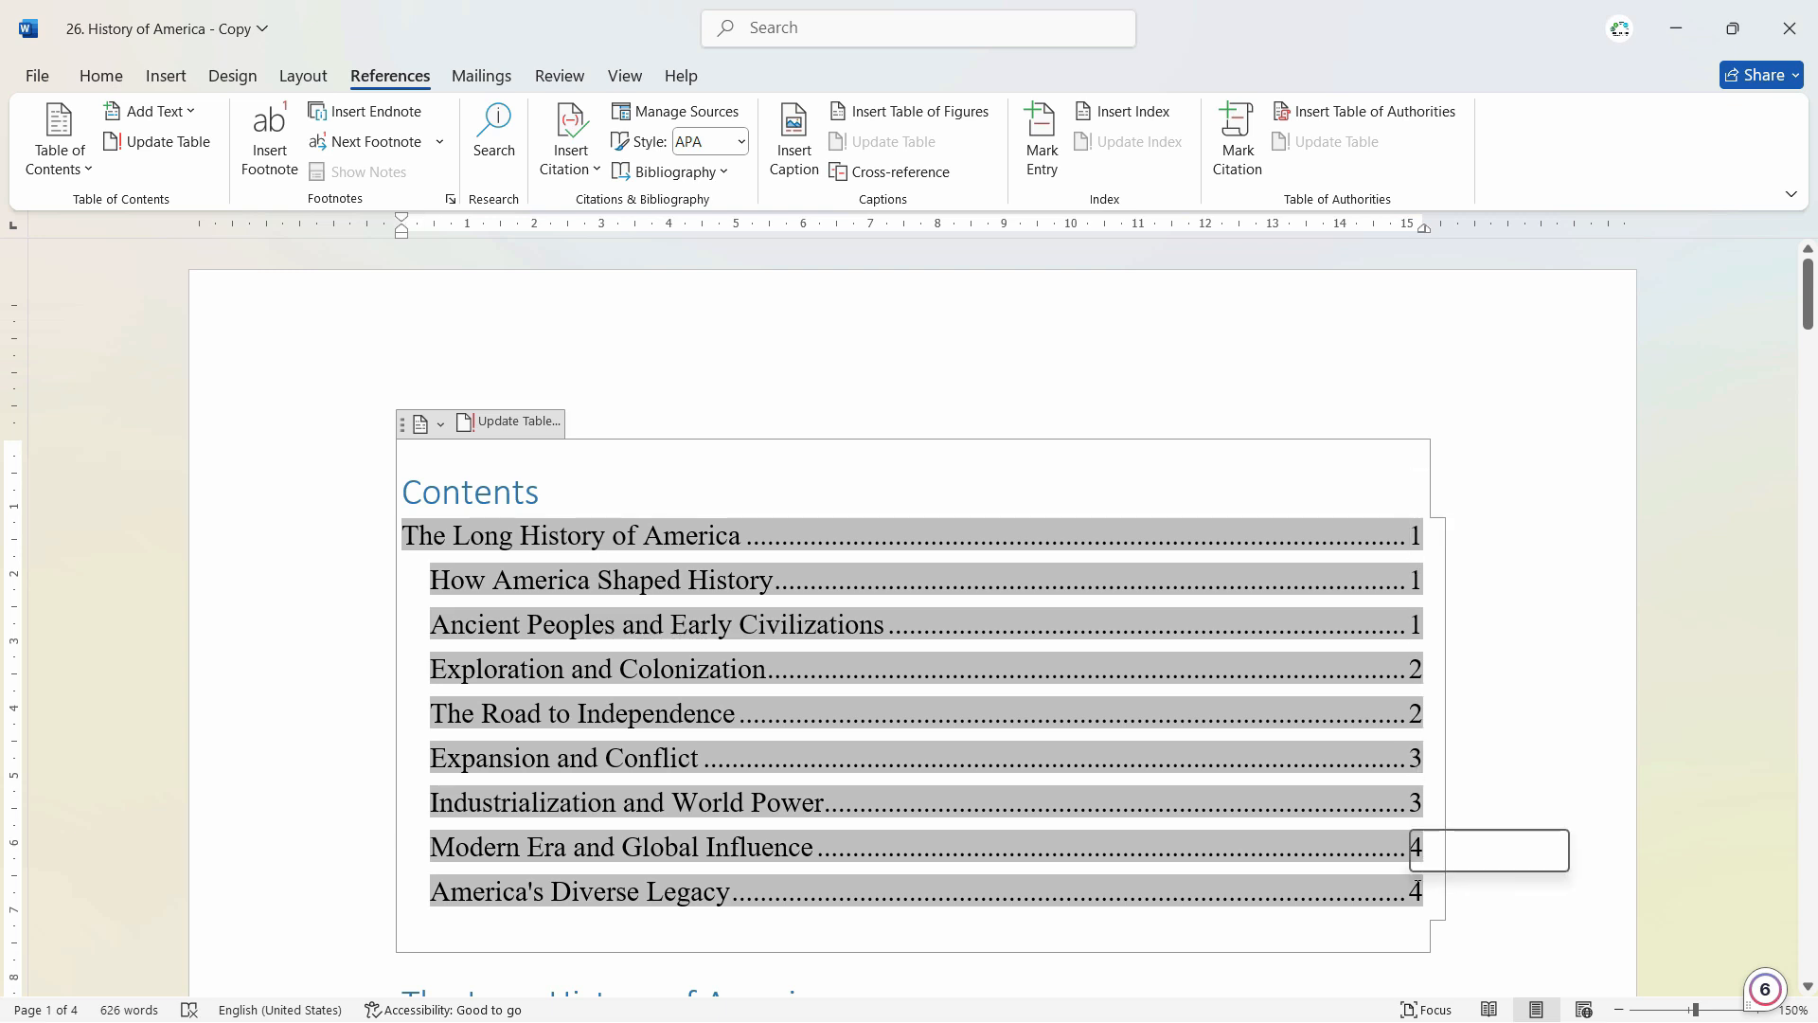
pyautogui.click(1043, 806)
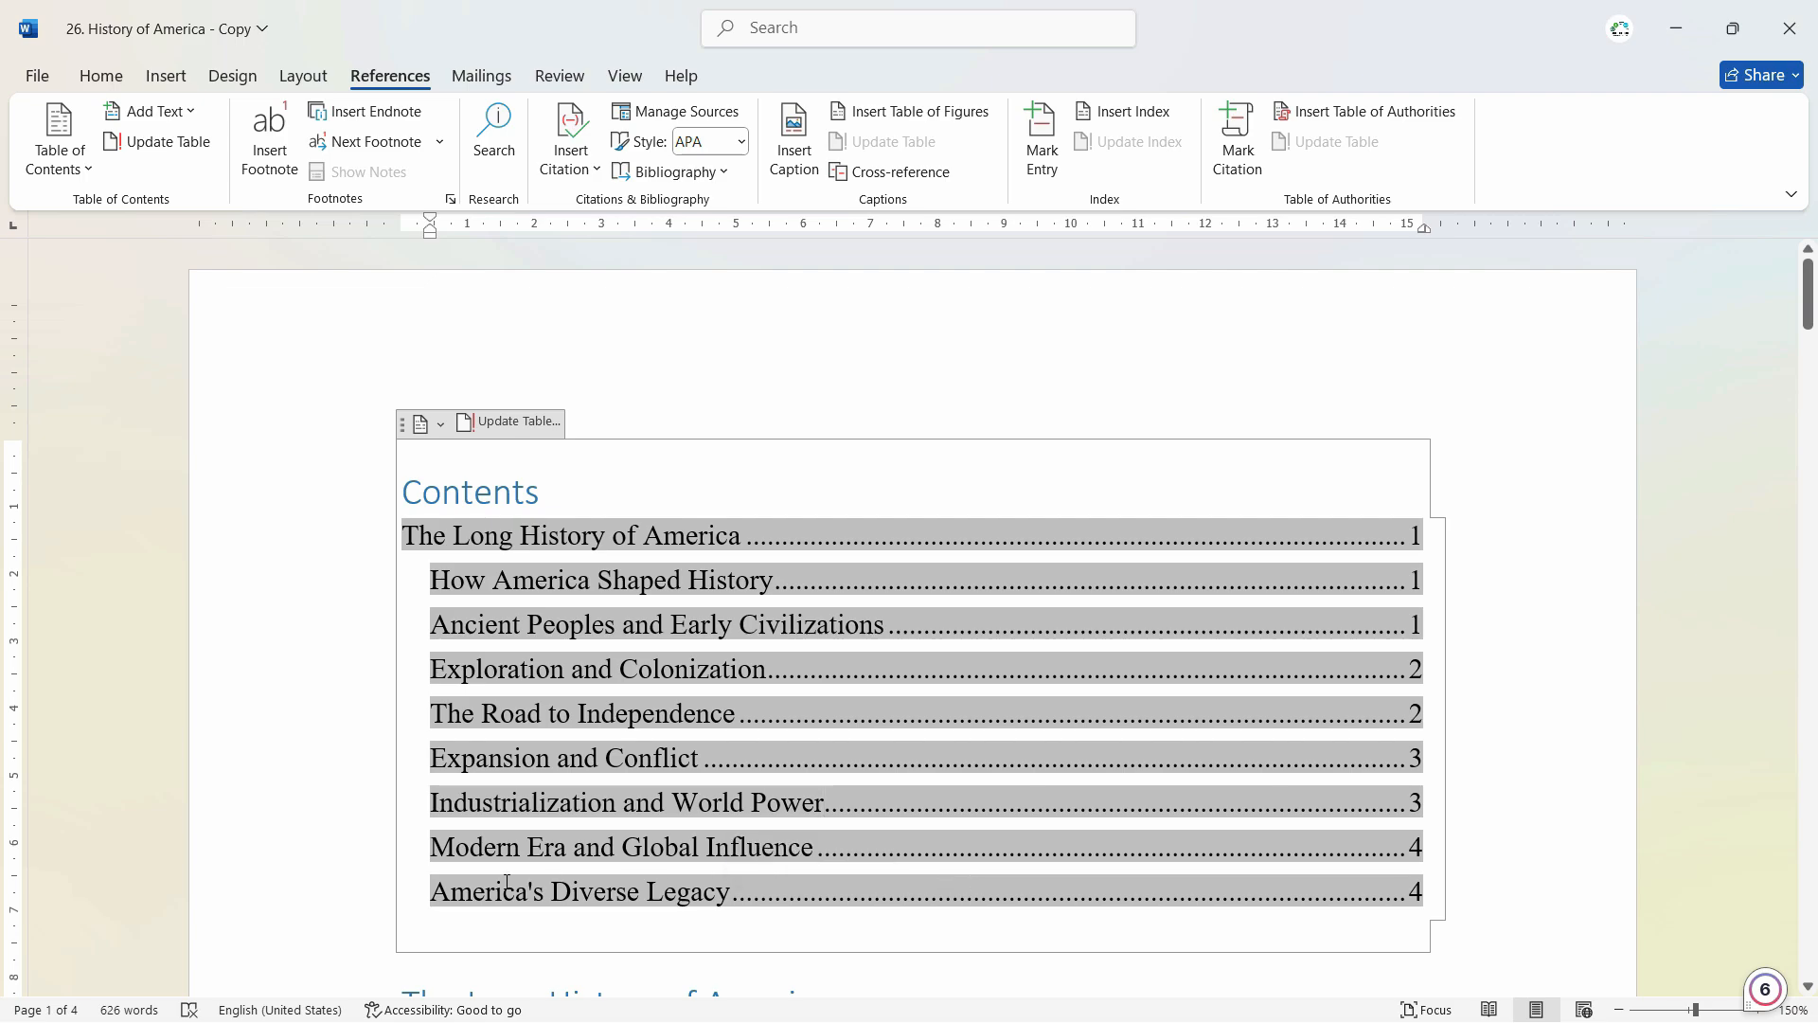
# - Insert a page break after the "Modern Era and Global Influence" paragraph to move "America's Diverse Legacy" onto a new page
pyautogui.moveTo(1813, 308); pyautogui.dragTo(1813, 869)
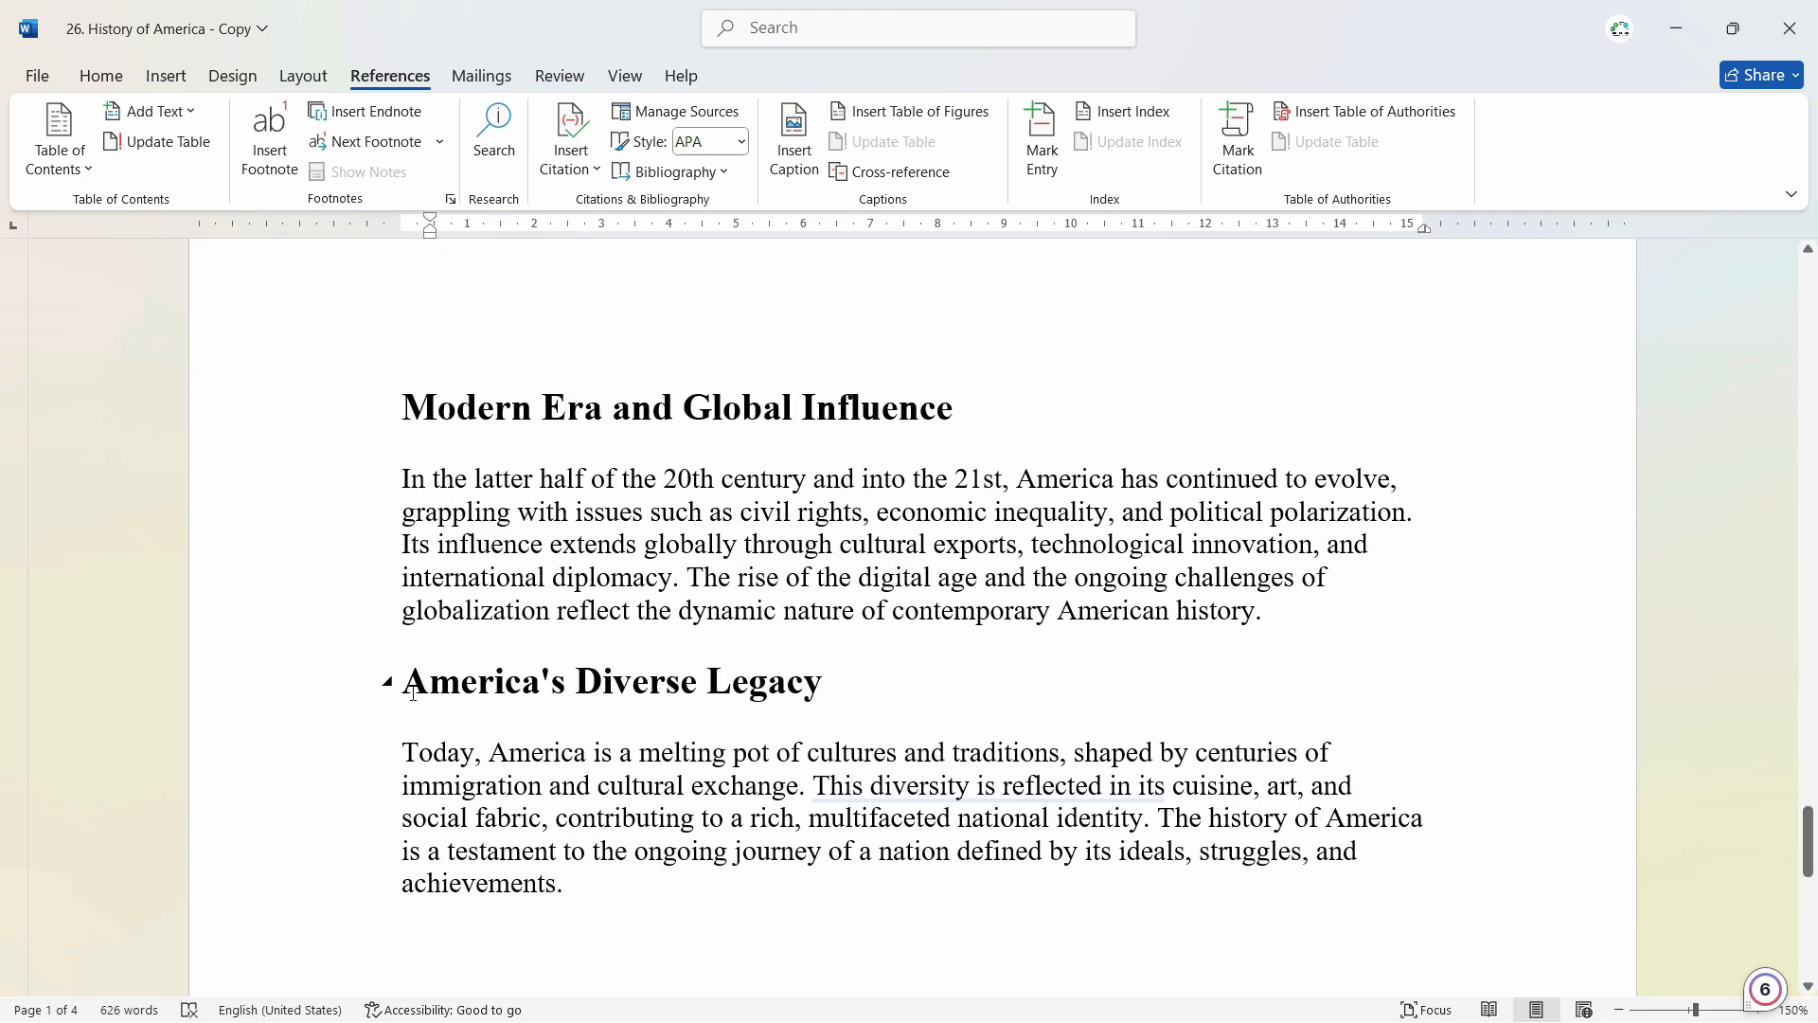
pyautogui.click(1370, 620)
pyautogui.scroll(5, 1367, 617)
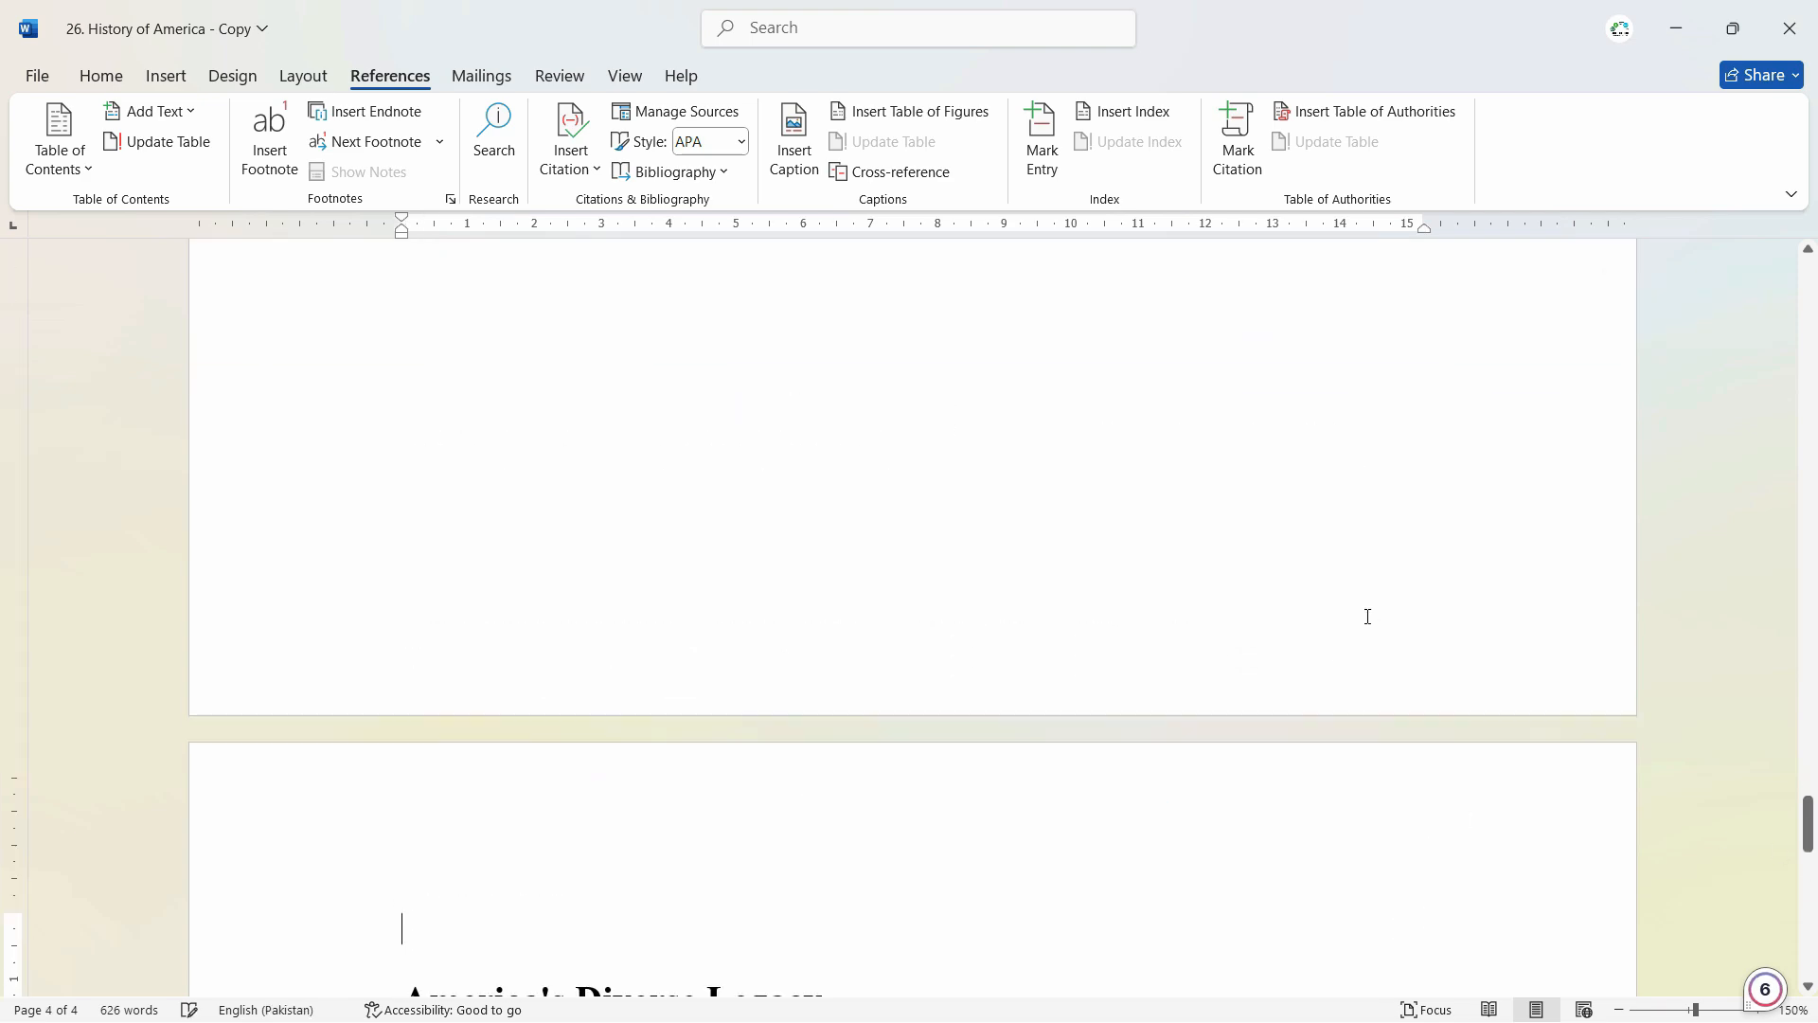
# - Update the entire table of contents on the first page, including both its headings and its page numbers
pyautogui.moveTo(1806, 823); pyautogui.dragTo(1811, 251)
pyautogui.click(1430, 933)
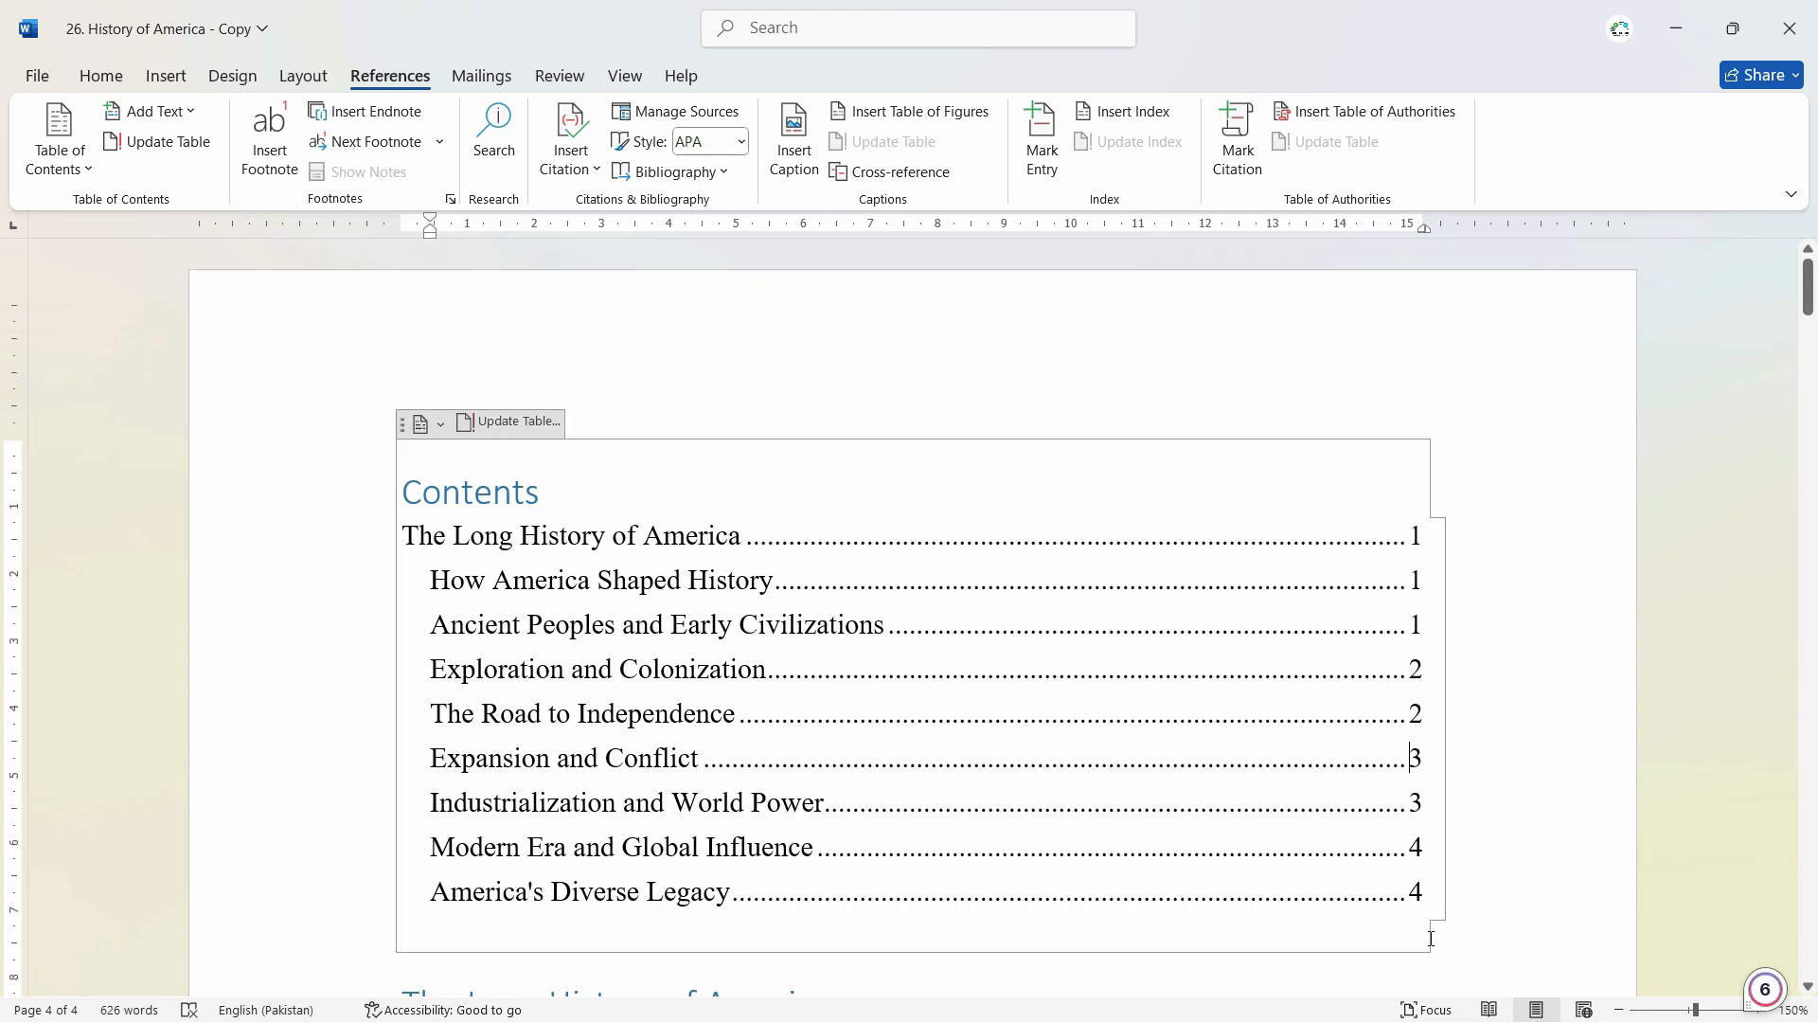
pyautogui.click(530, 431)
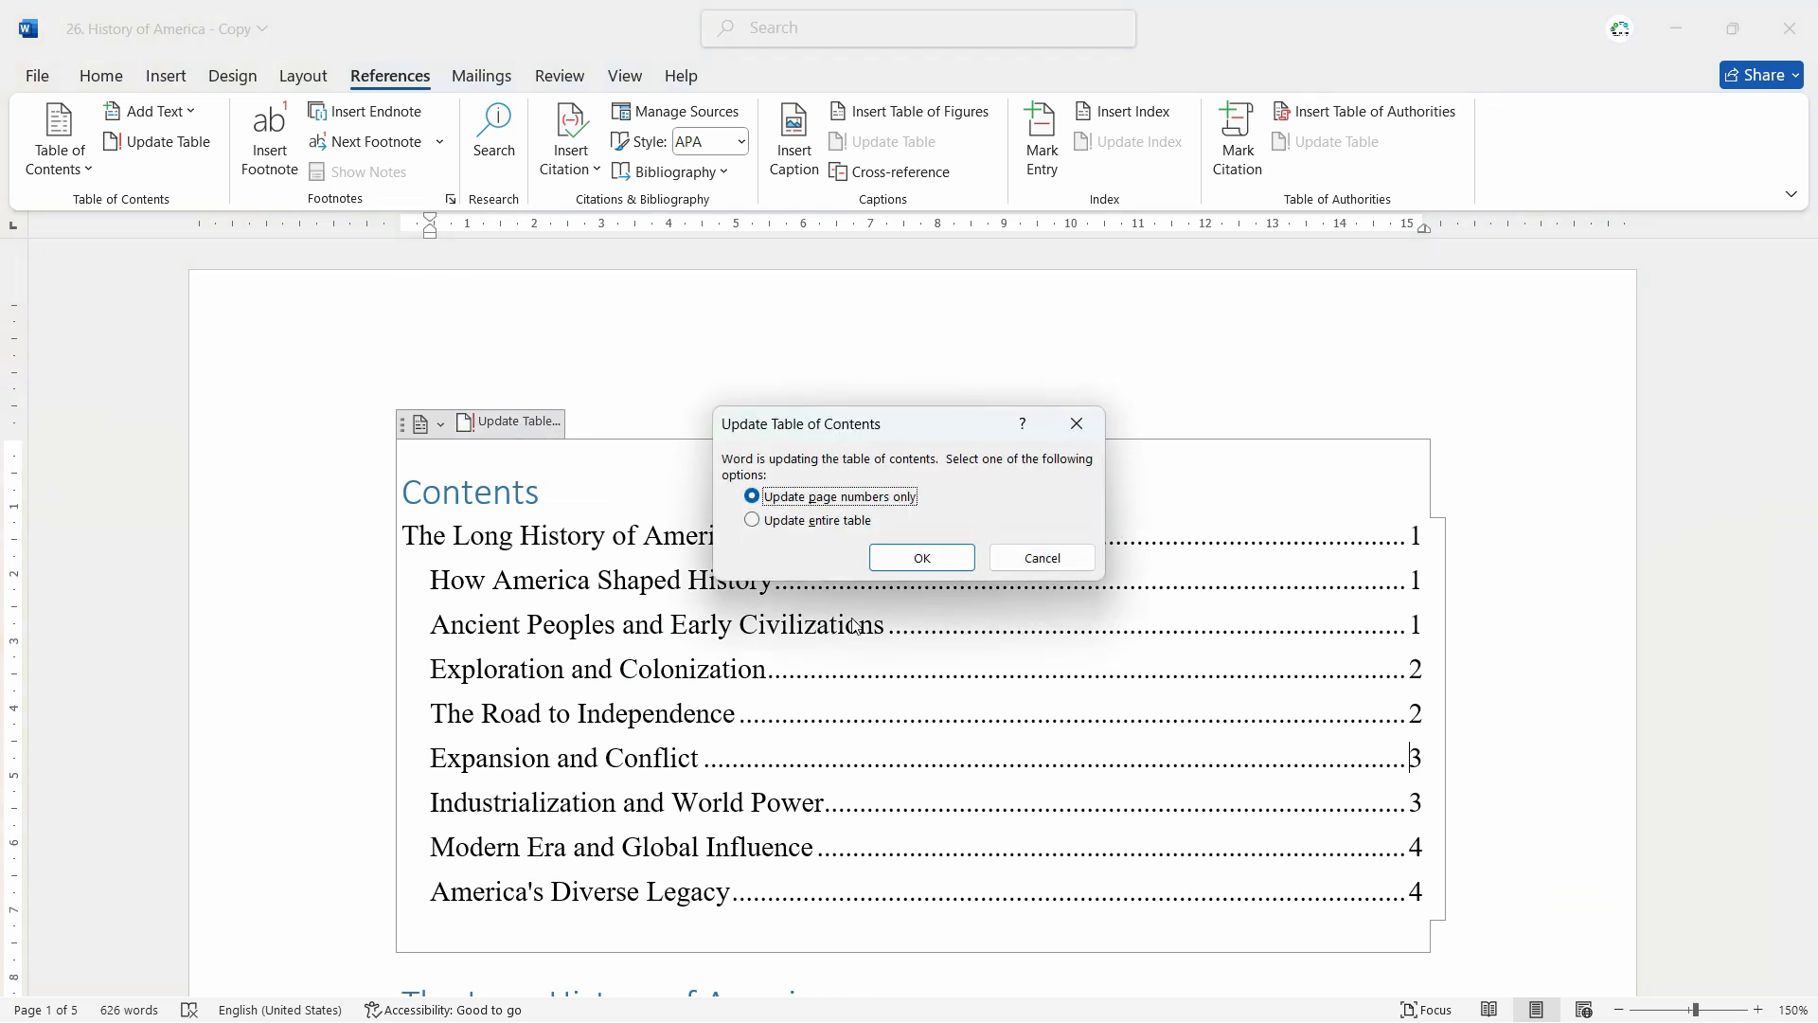
pyautogui.click(811, 521)
pyautogui.click(912, 561)
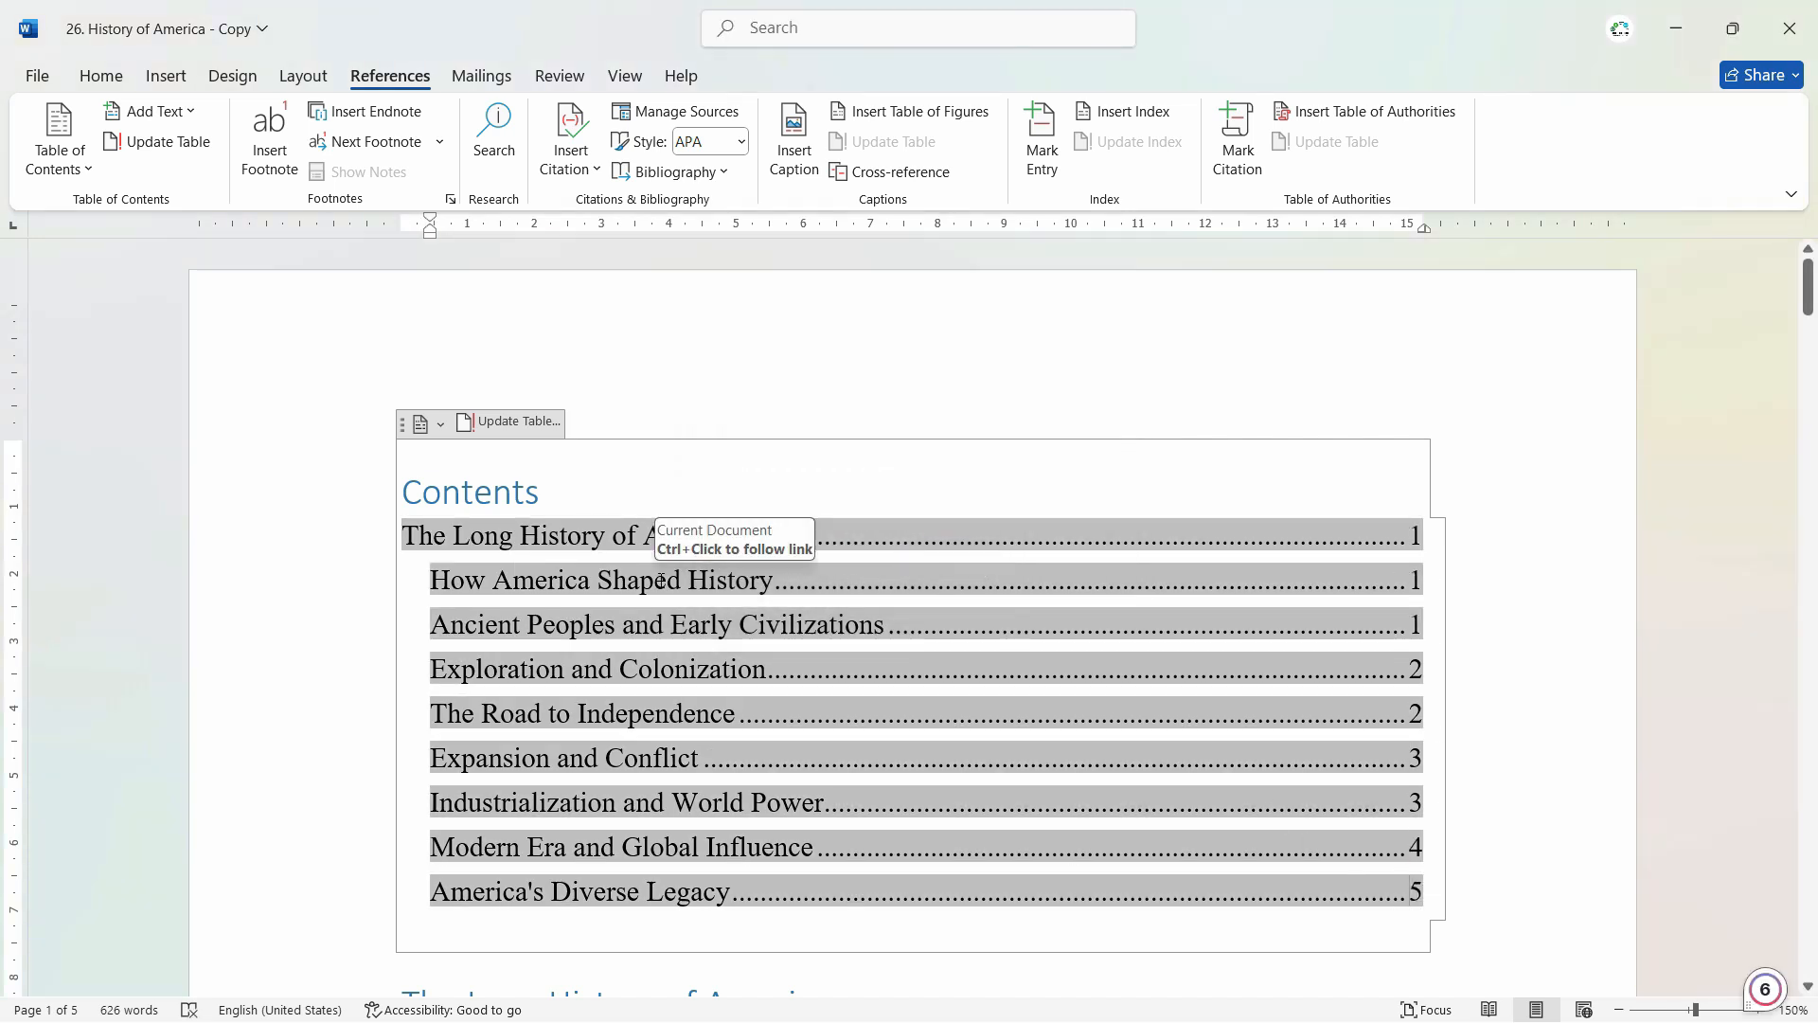
# - Follow the contents links to "The Road to Independence" and "America's Diverse Legacy", returning to the document's start after each
pyautogui.click(579, 713)
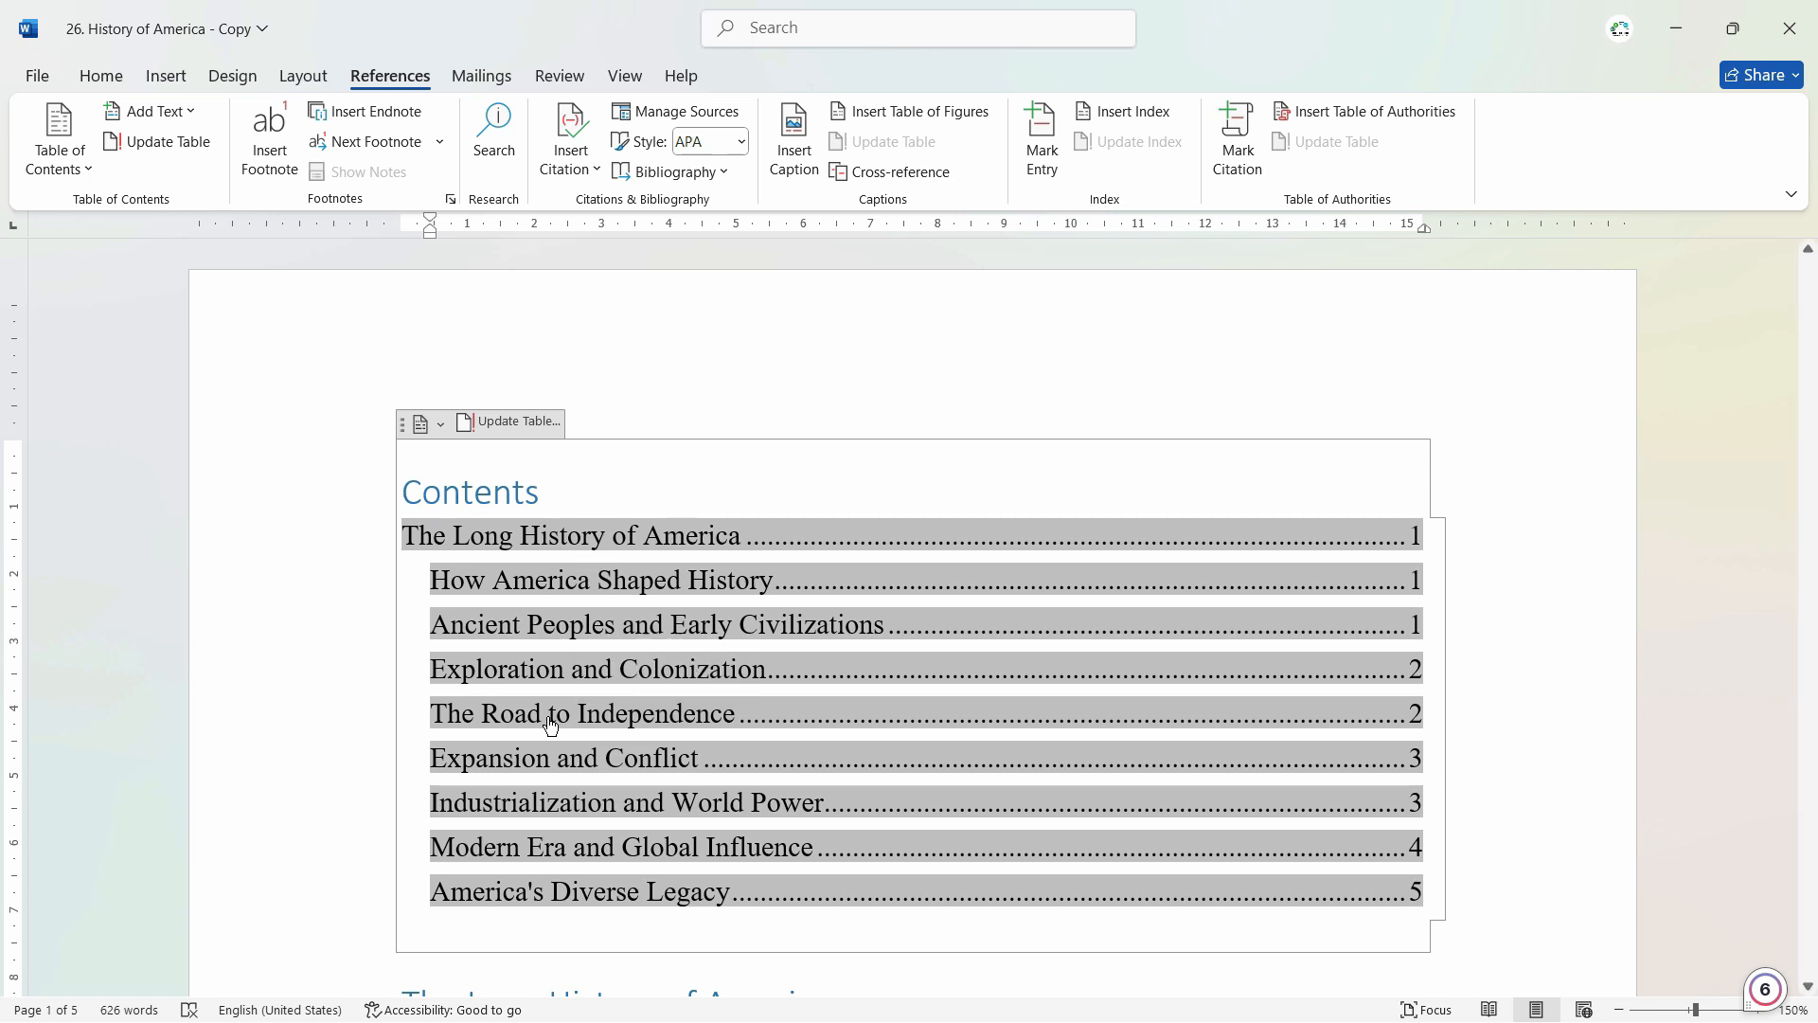
pyautogui.keyDown('ctrl'); pyautogui.click(551, 724); pyautogui.keyUp('ctrl')
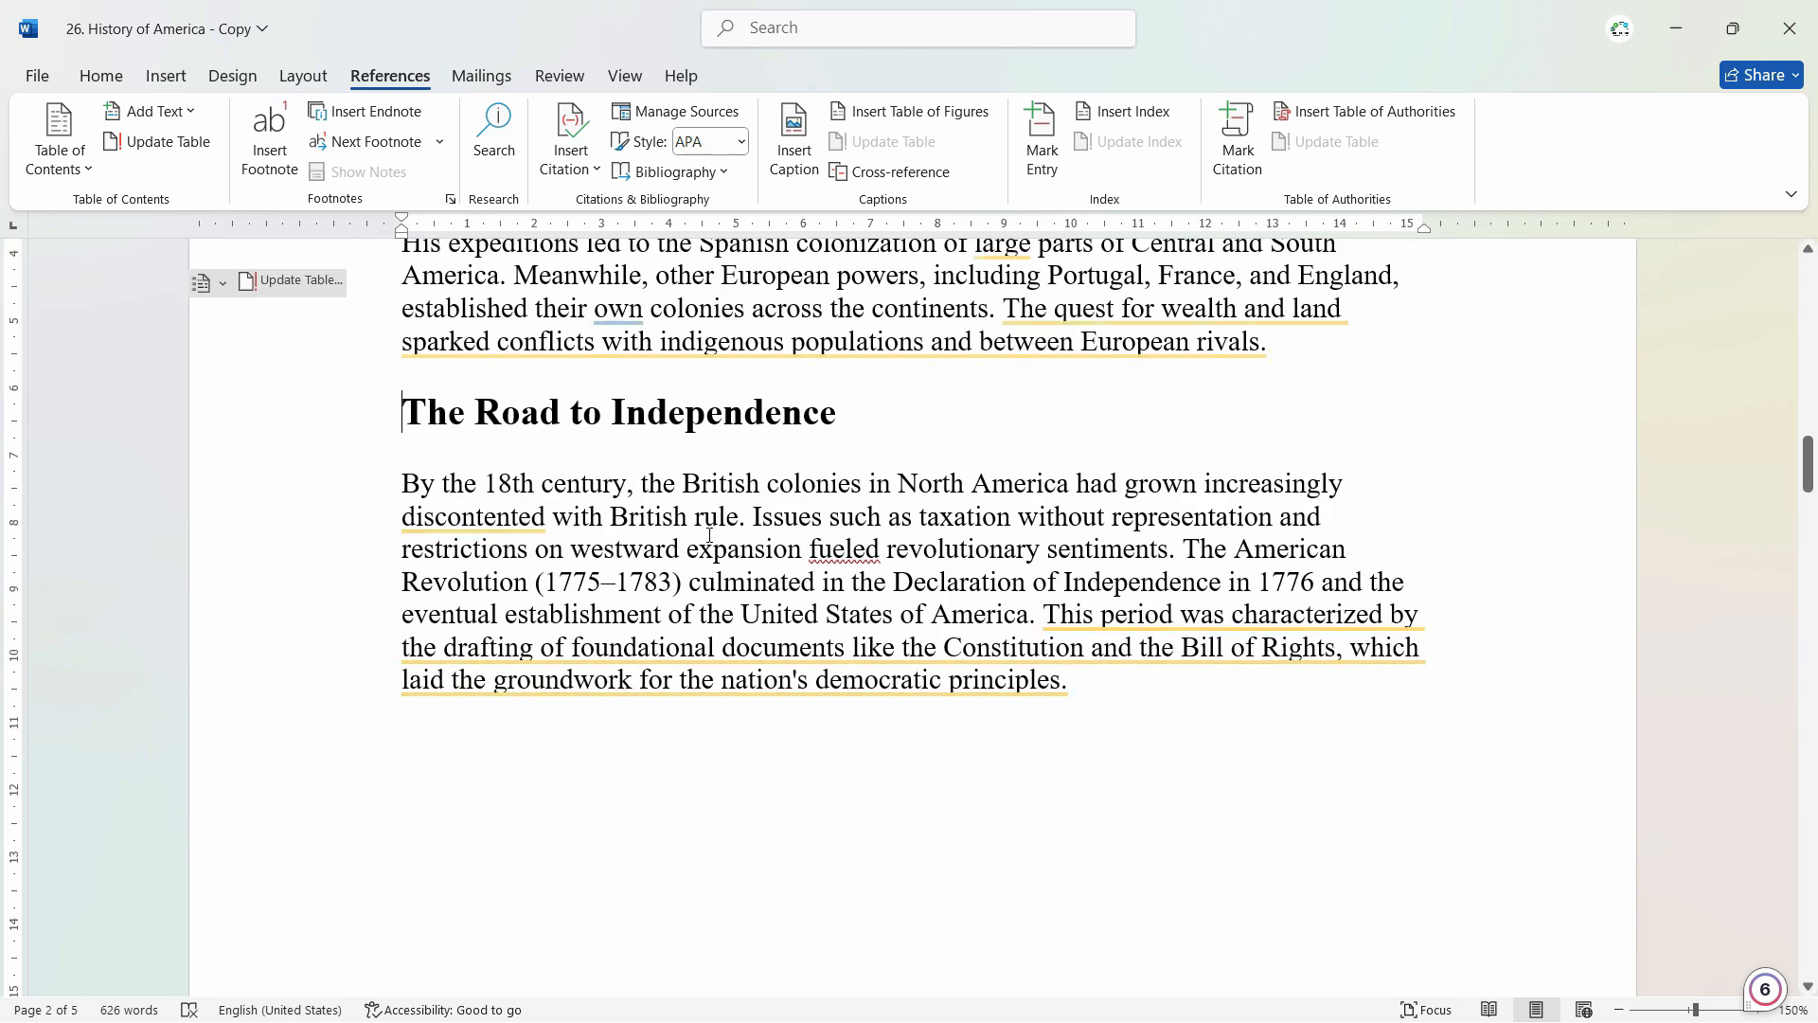
pyautogui.scroll(15, 710, 535)
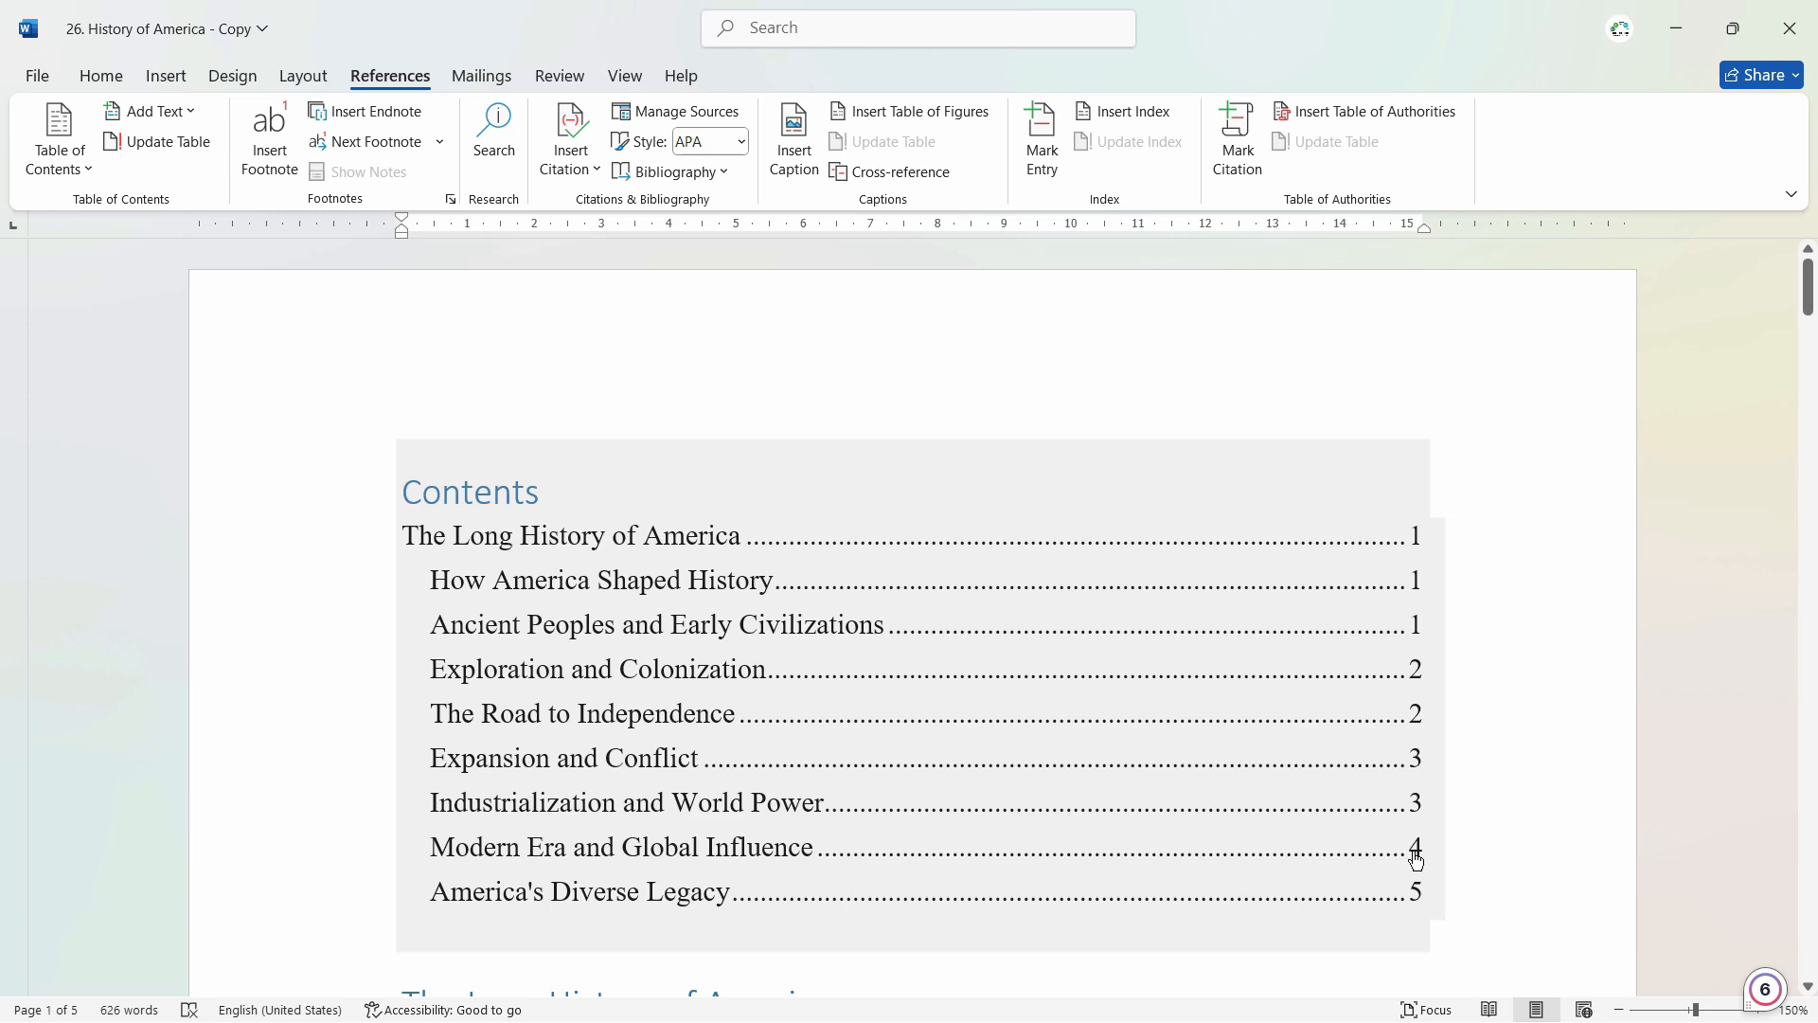
pyautogui.keyDown('ctrl'); pyautogui.click(1418, 907); pyautogui.keyUp('ctrl')
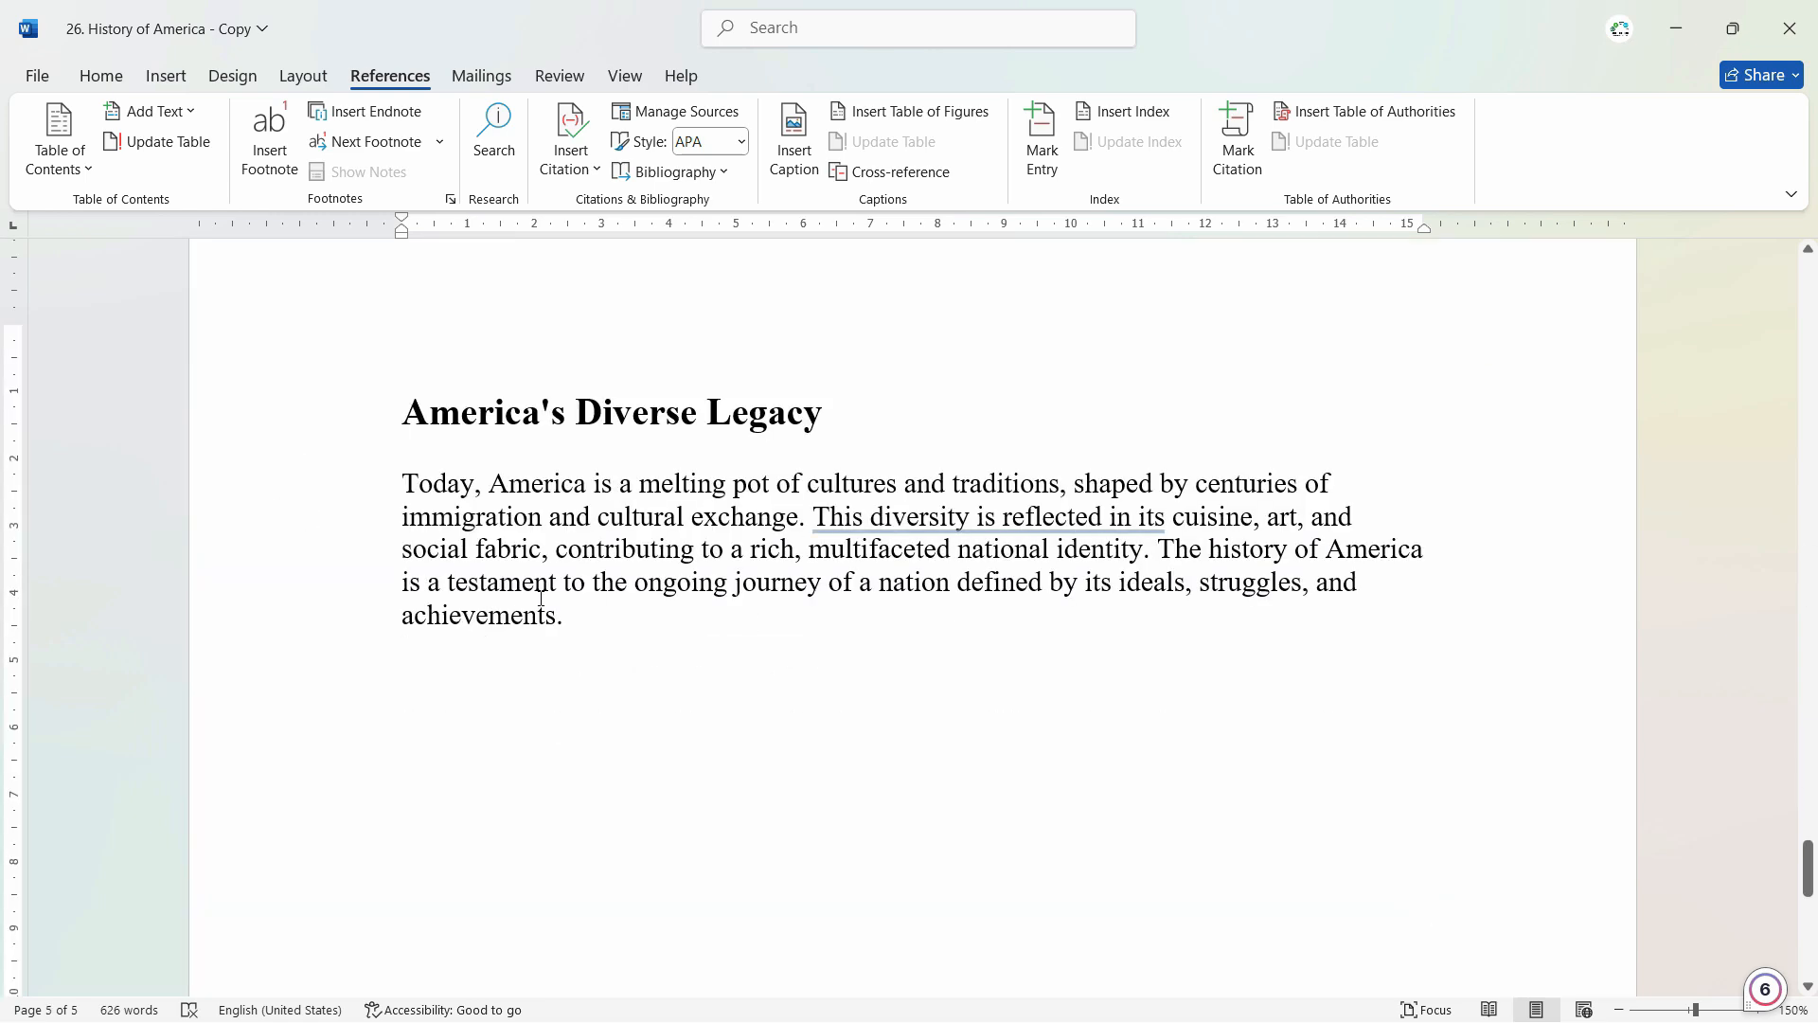
pyautogui.hotkey('ctrl', 'Home')
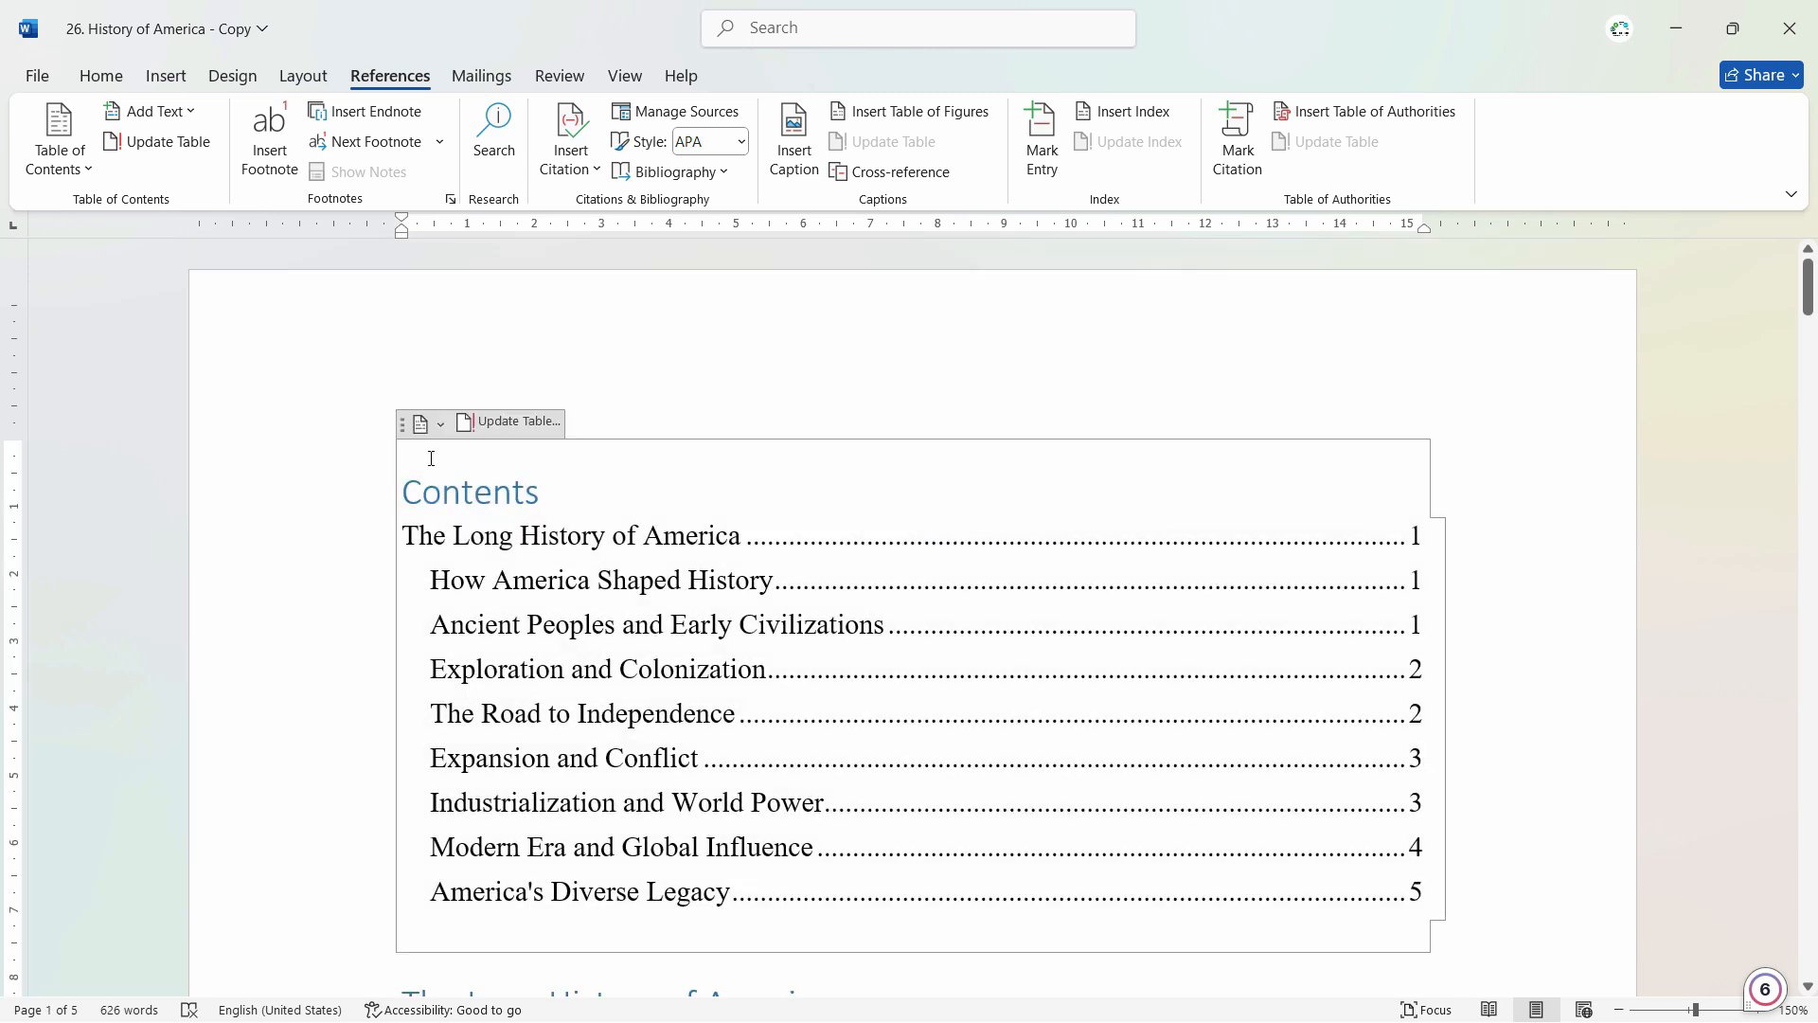
# - Try replacing the automatic table of contents with the Manual Table format and undo the replacement
pyautogui.click(428, 423)
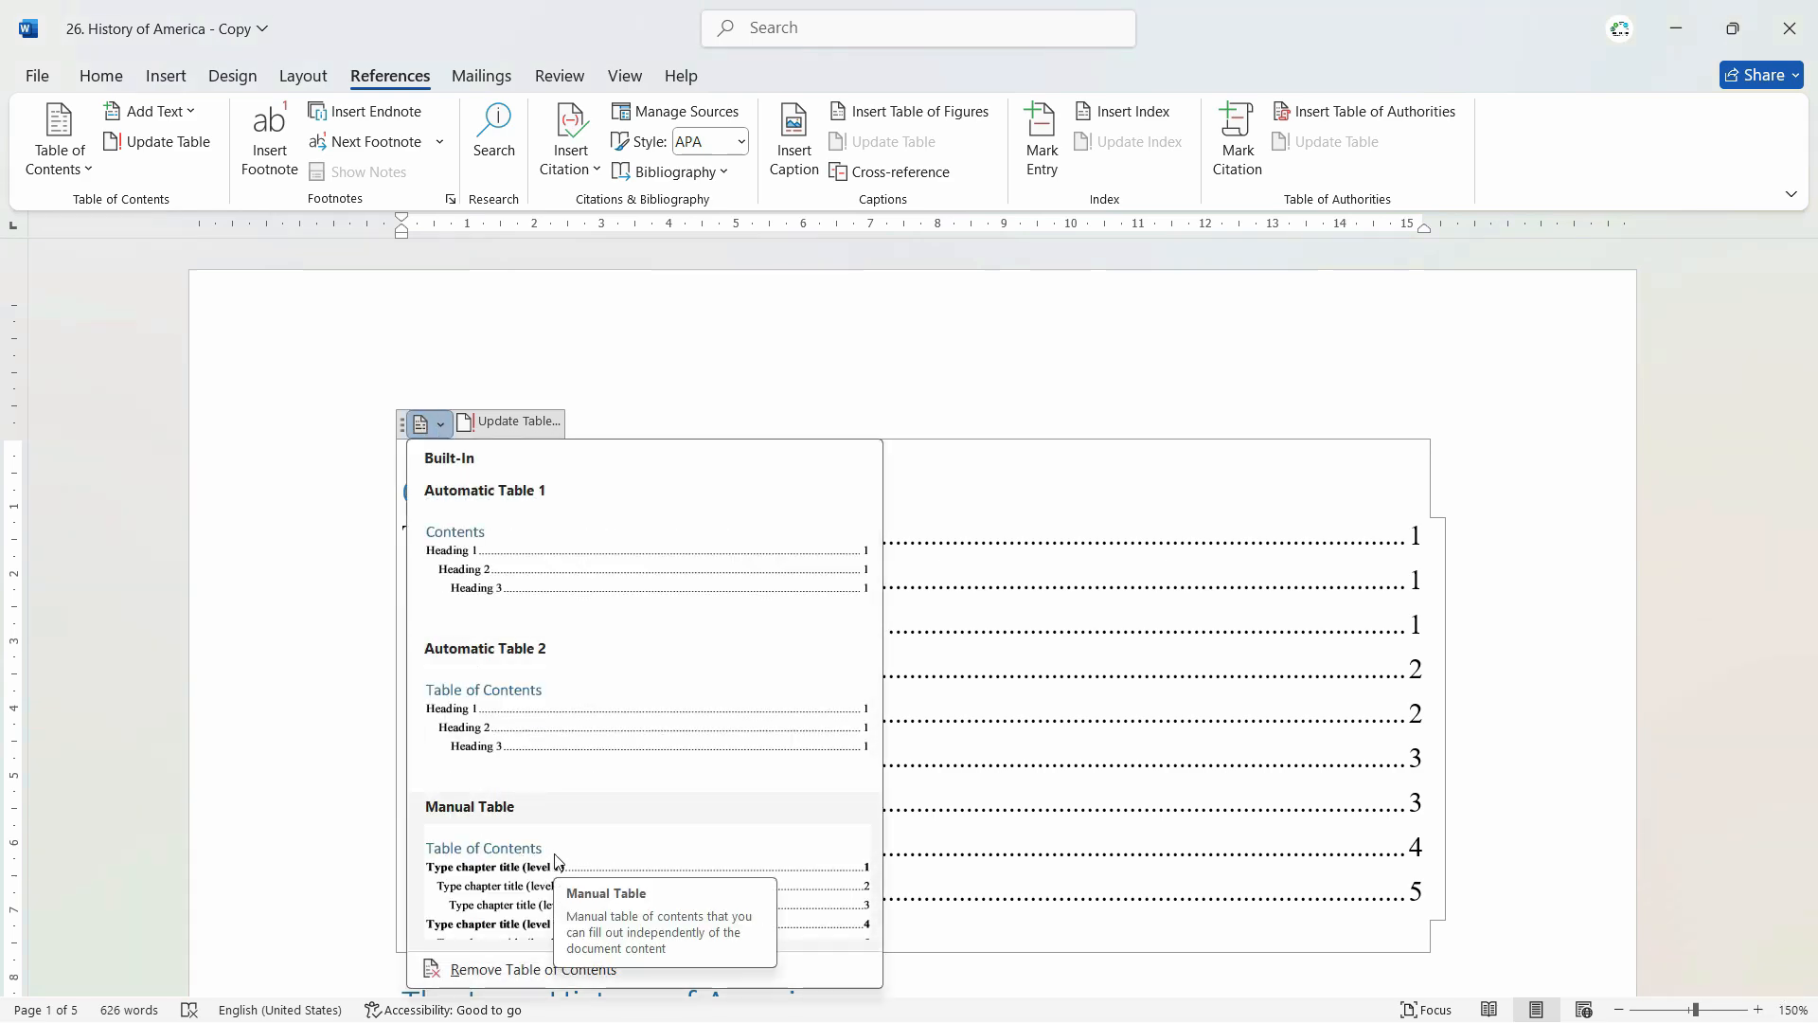
pyautogui.click(710, 889)
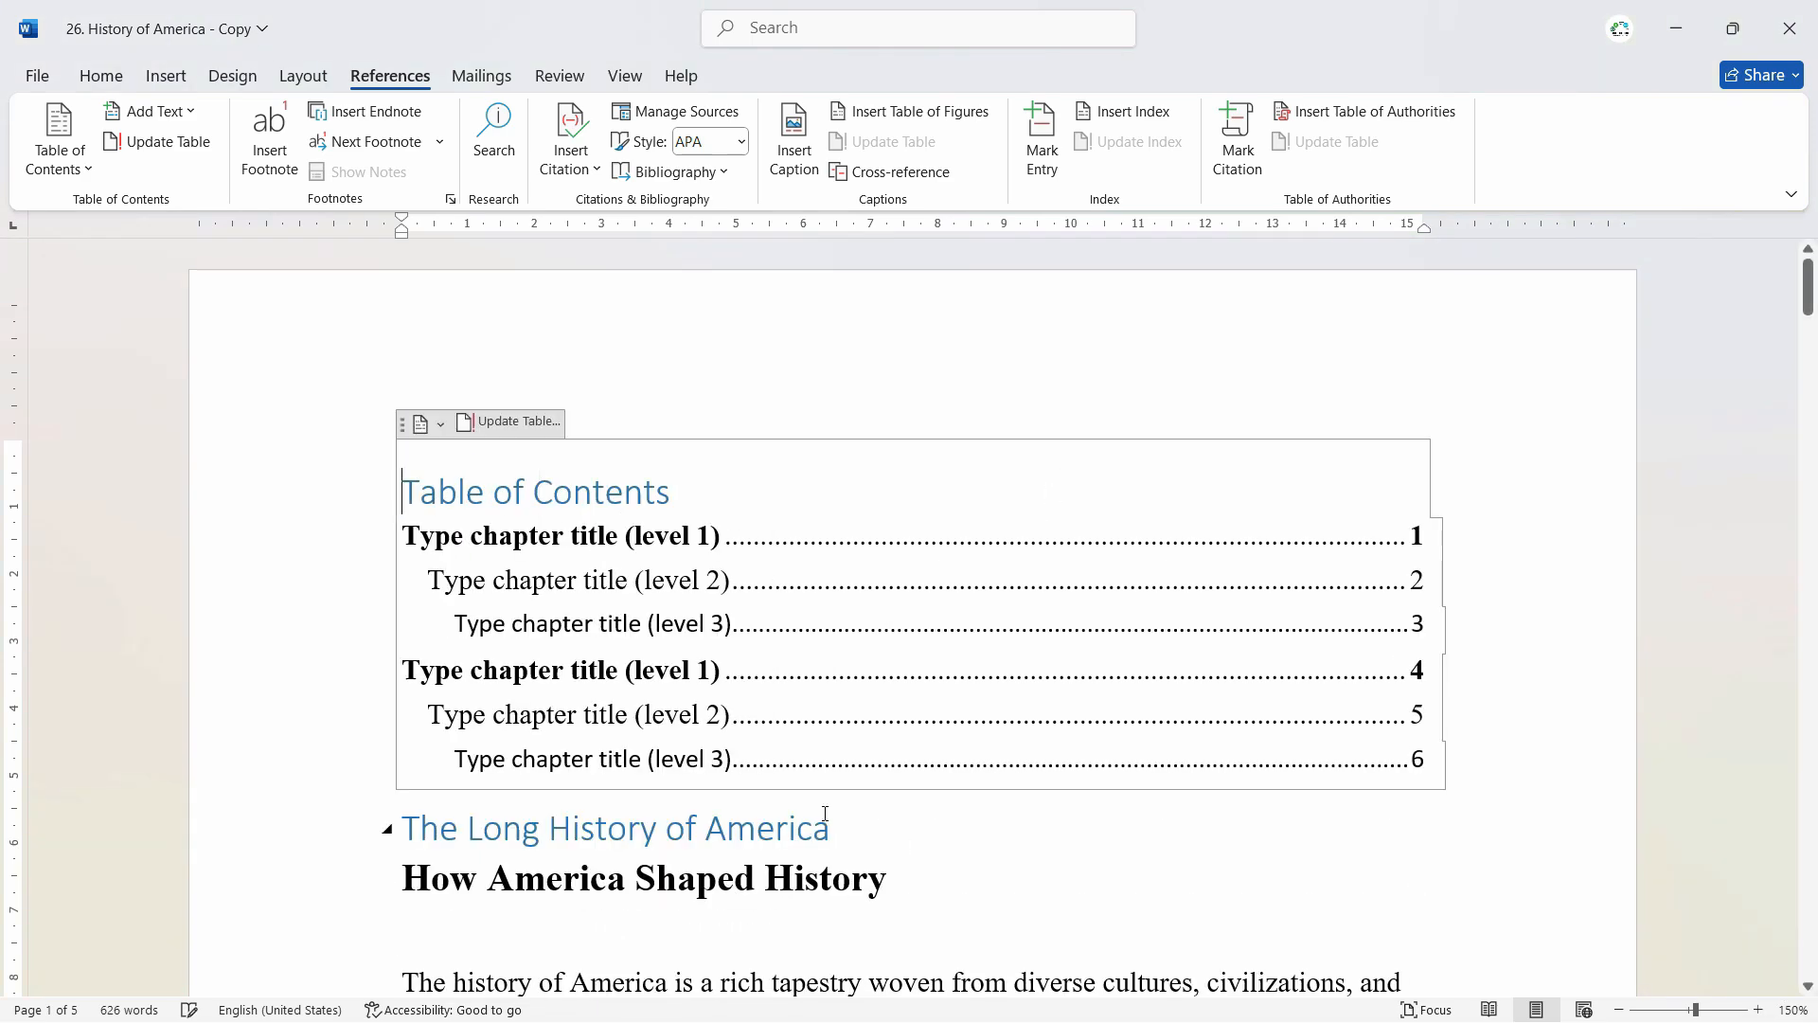
pyautogui.hotkey('ctrl', 'z')
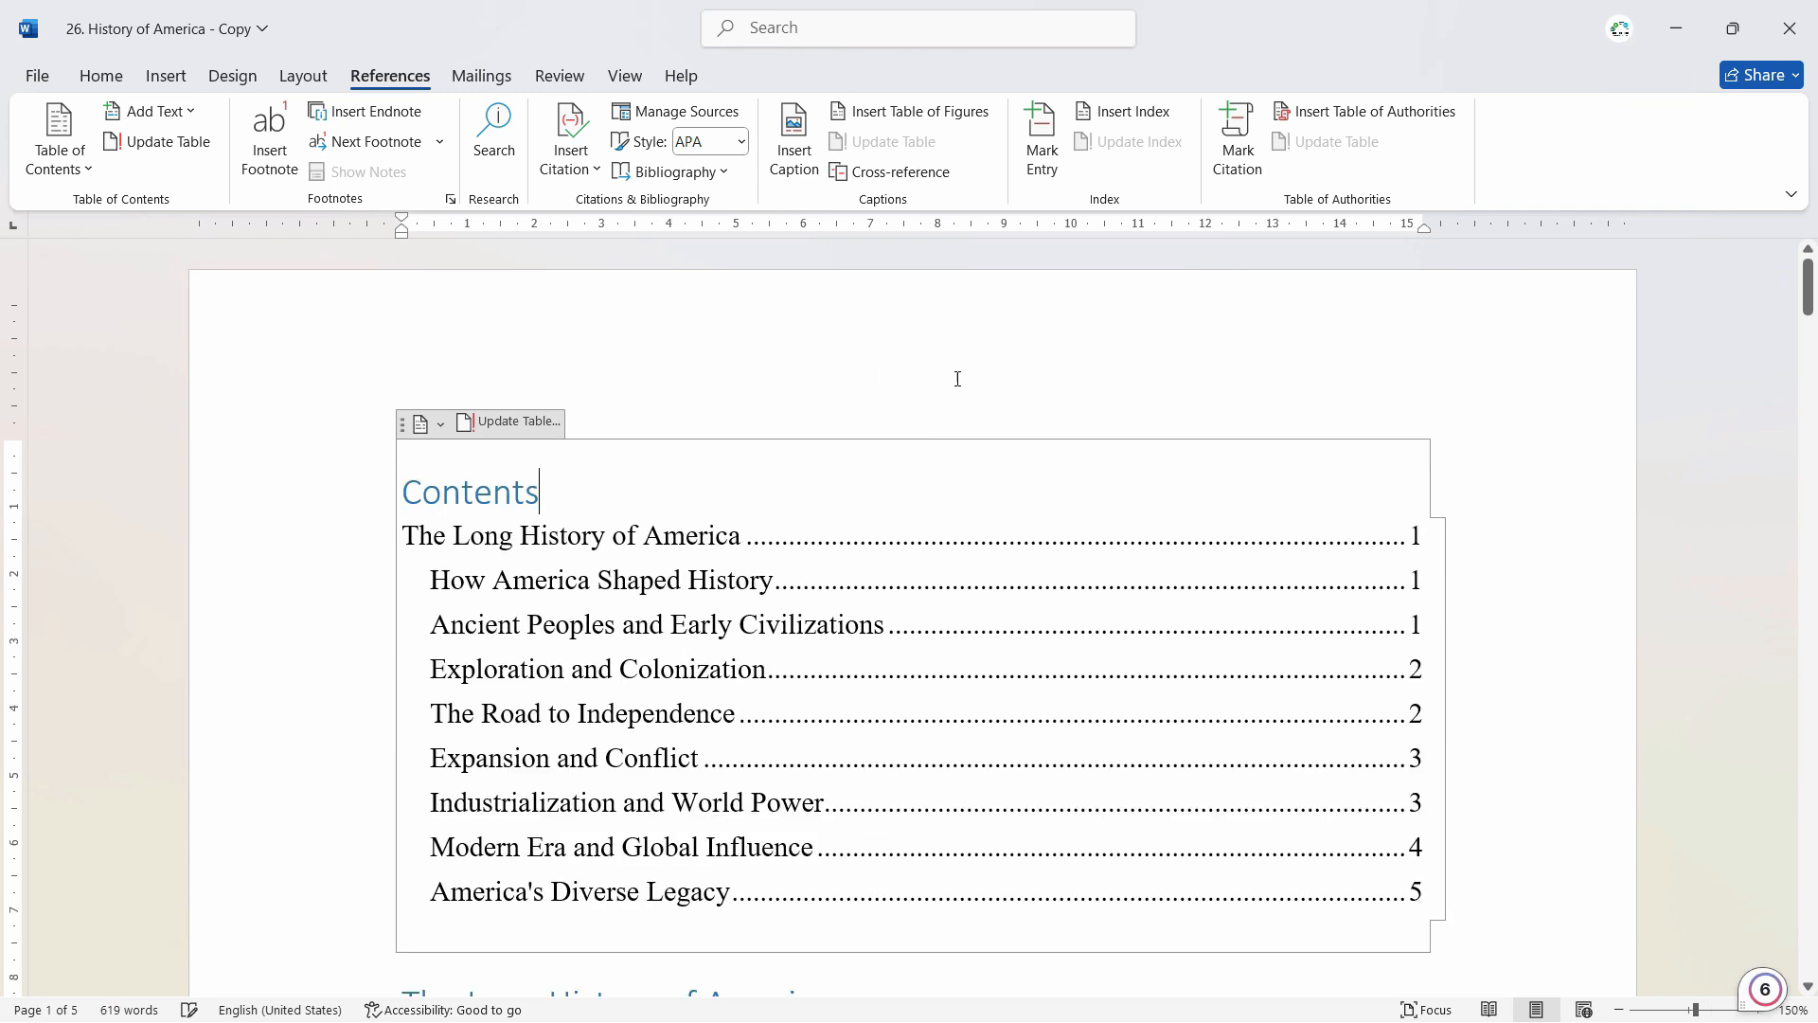